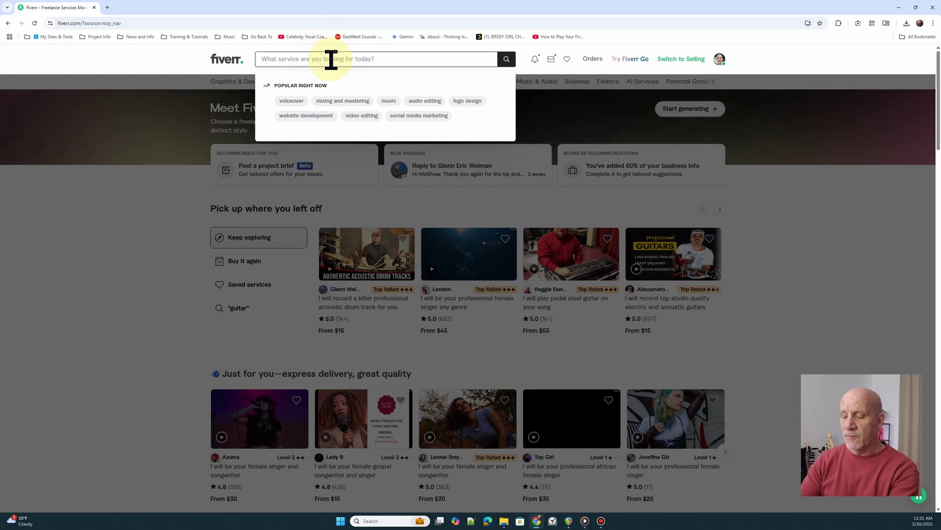
Search Fiverr for "background vocals"
{"action": "type", "text": "back"}
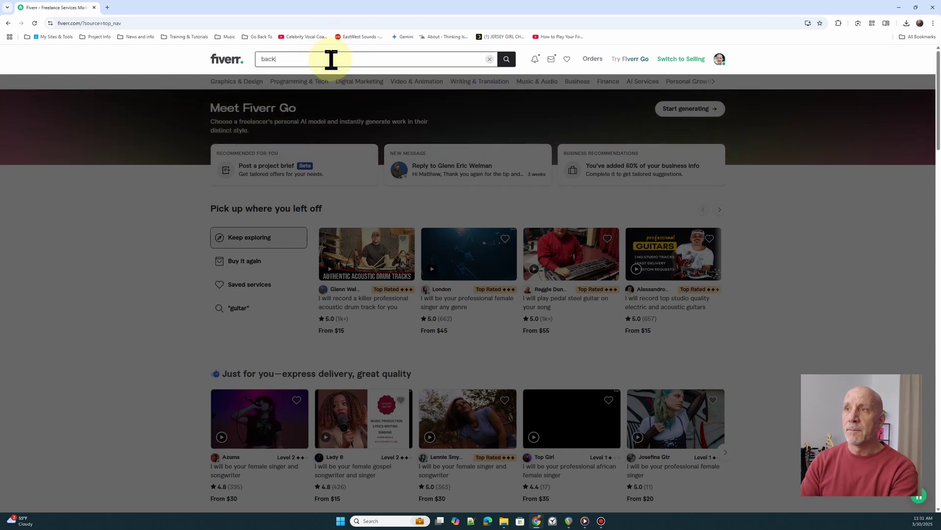
{"action": "type", "text": "ground vocals"}
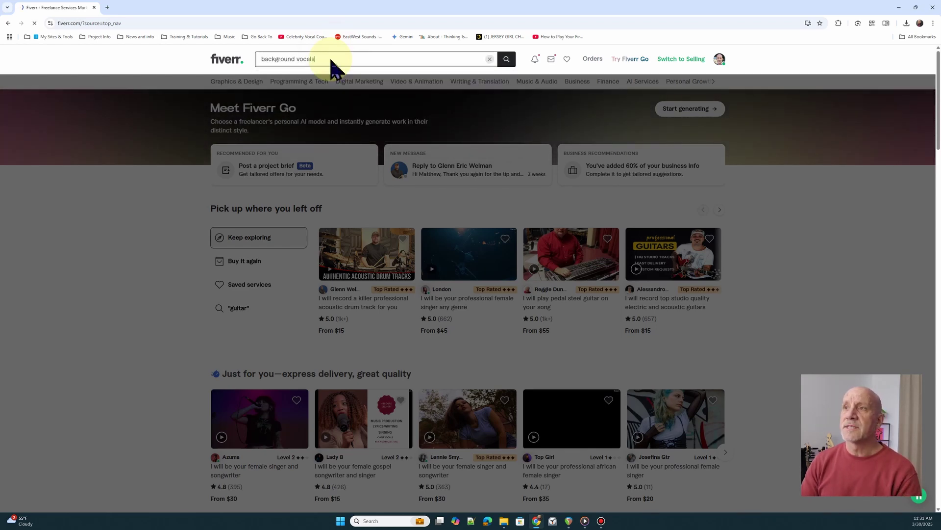
{"action": "key", "text": "Return"}
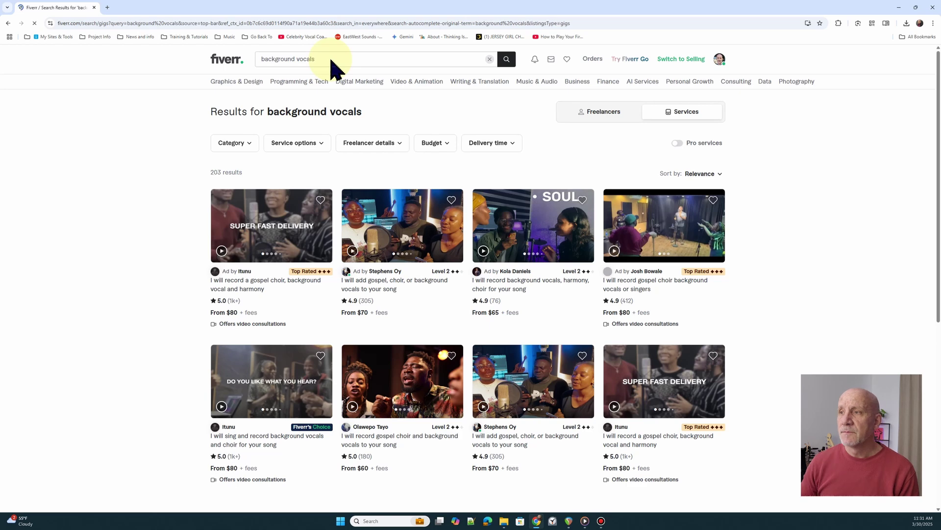
Browse the results and open the Vetted Pro listing offering background vocals, harmonies and adlibs from $120
{"action": "scroll", "coordinate": [544, 235], "scroll_direction": "down", "scroll_amount": 2}
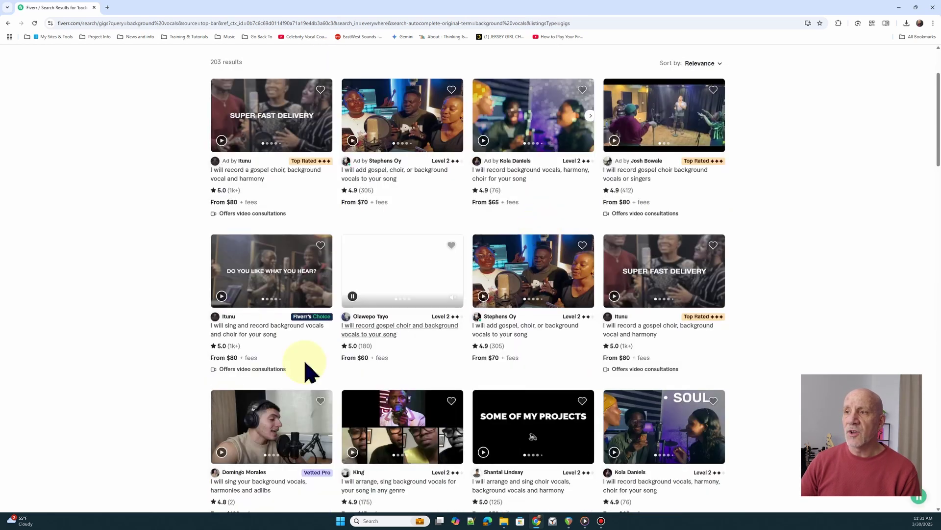
{"action": "mouse_move", "coordinate": [353, 361]}
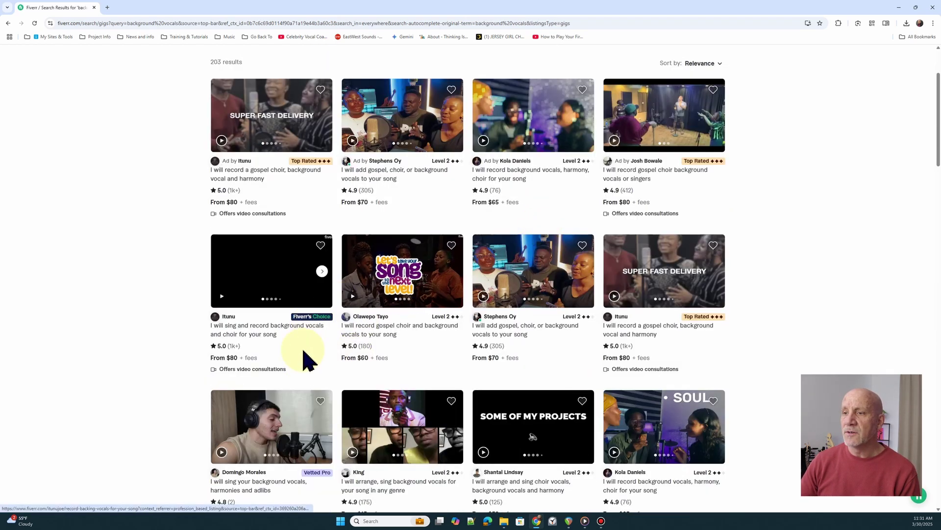
{"action": "scroll", "coordinate": [314, 372], "scroll_direction": "down", "scroll_amount": 1}
{"action": "mouse_move", "coordinate": [273, 400]}
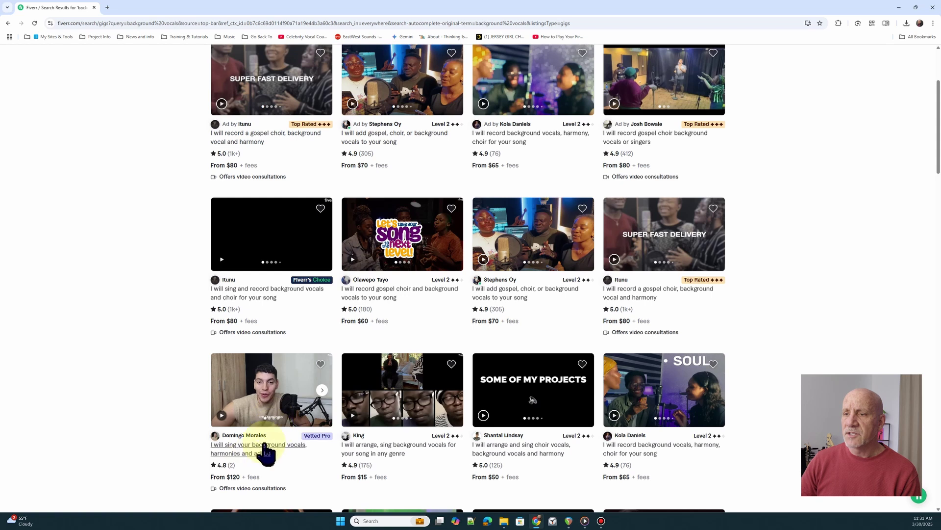
{"action": "left_click", "coordinate": [265, 388]}
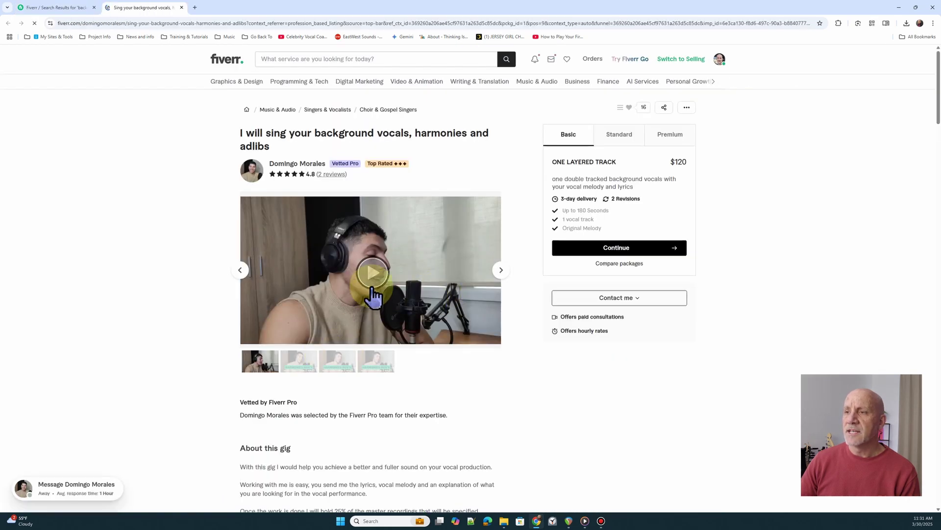
Play part of the listing's sample video, skipping ahead, and return to the Fiverr home page
{"action": "left_click", "coordinate": [372, 273]}
{"action": "left_click_drag", "start_coordinate": [296, 341], "coordinate": [309, 343]}
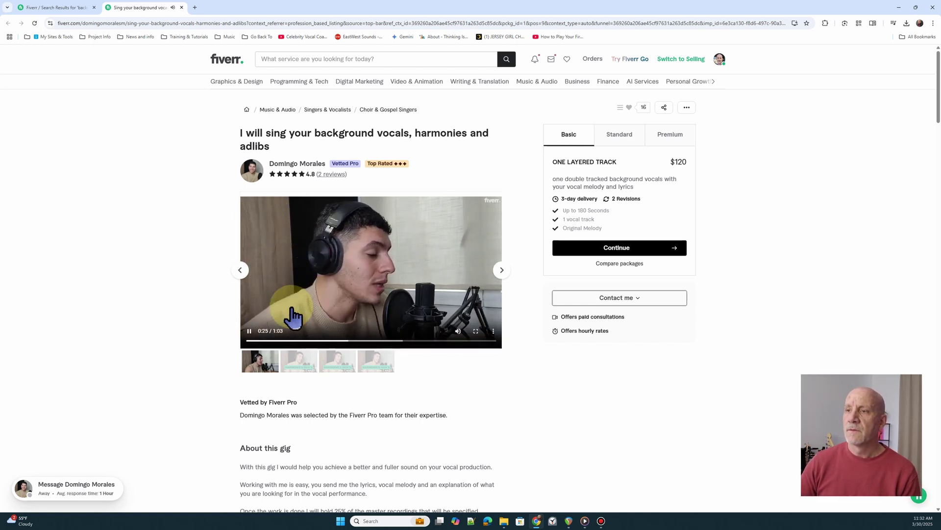
{"action": "left_click", "coordinate": [248, 330]}
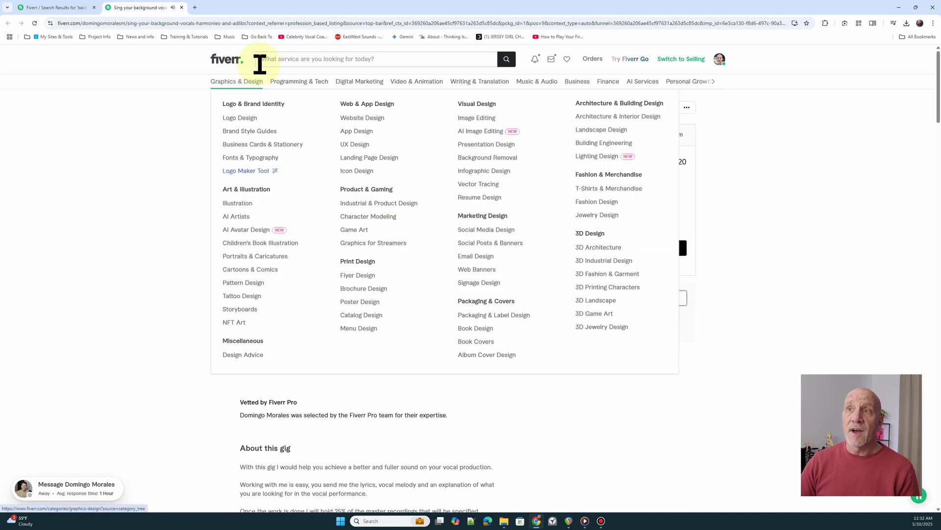
{"action": "left_click", "coordinate": [229, 60]}
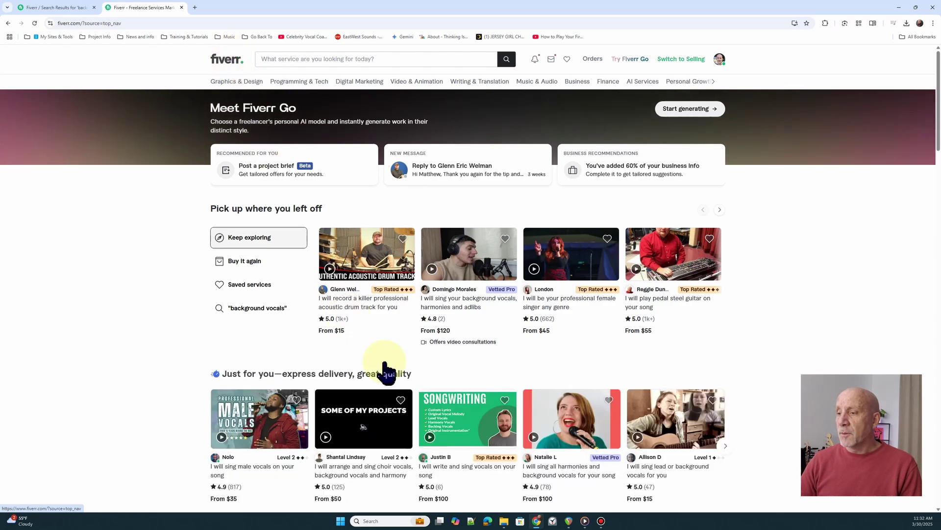
Switch to REAPER and play back the opening of the Cure-For-My-Lonely project from bar 3
{"action": "left_click", "coordinate": [570, 521]}
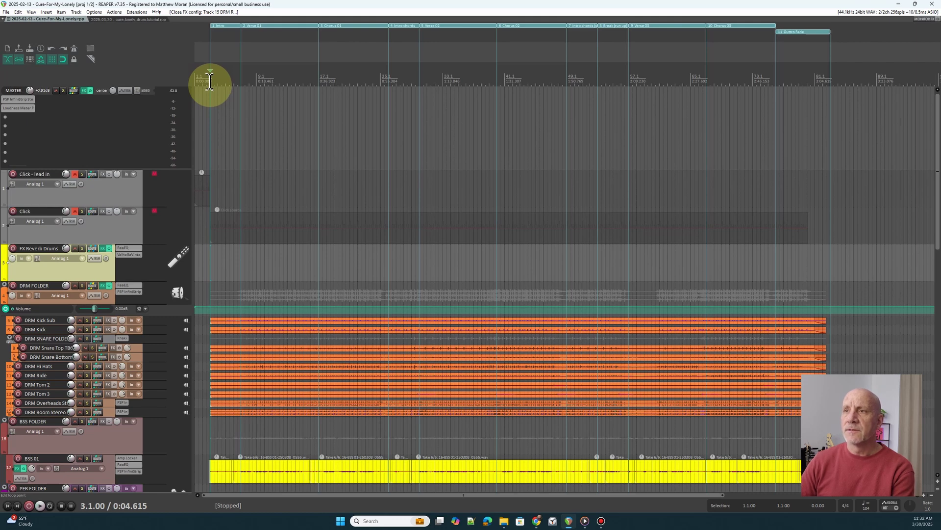
{"action": "key", "text": "space"}
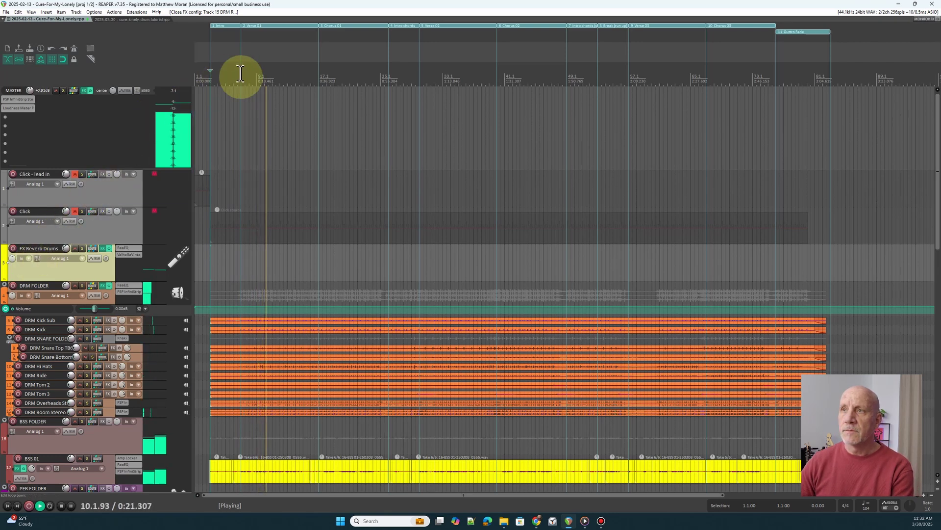
{"action": "key", "text": "space"}
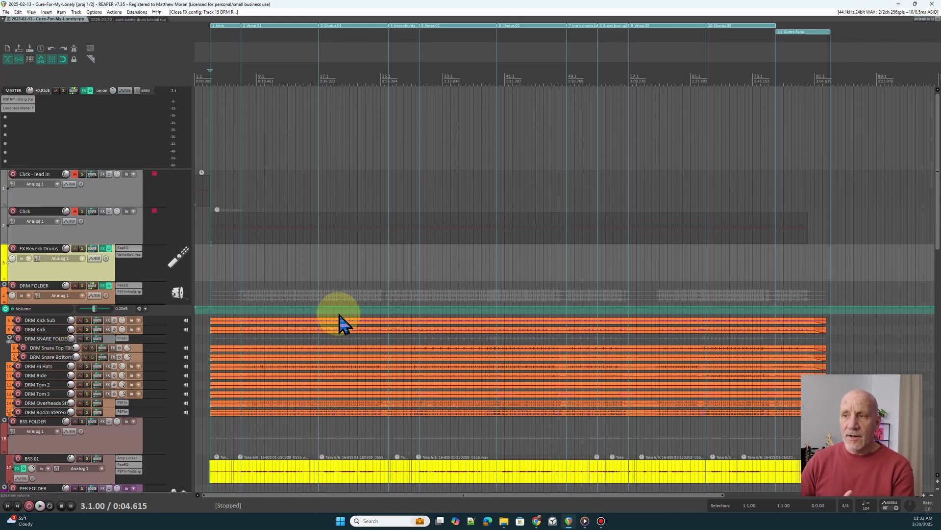
Switch to the cure-lonely-drum-tutorial project and examine the click lead-in before bar 3
{"action": "left_click", "coordinate": [122, 19]}
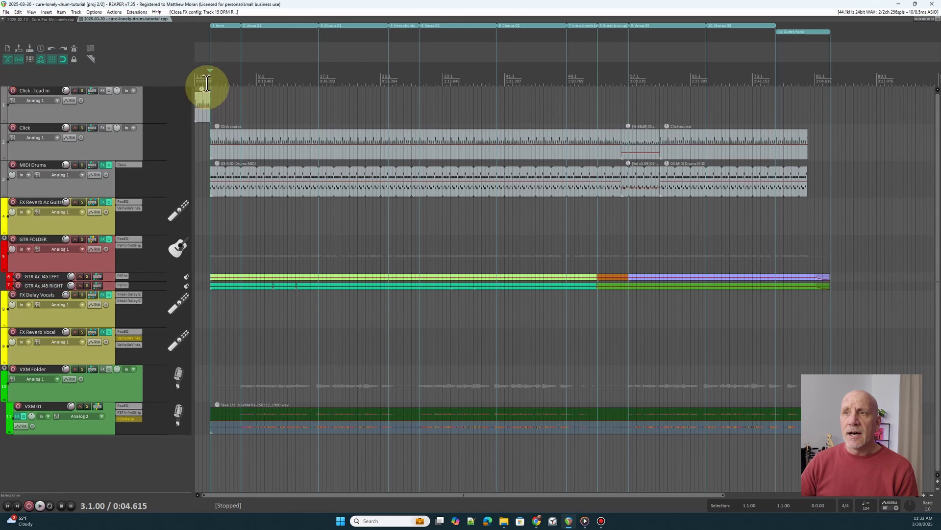
{"action": "scroll", "coordinate": [210, 81], "scroll_direction": "up", "scroll_amount": 6}
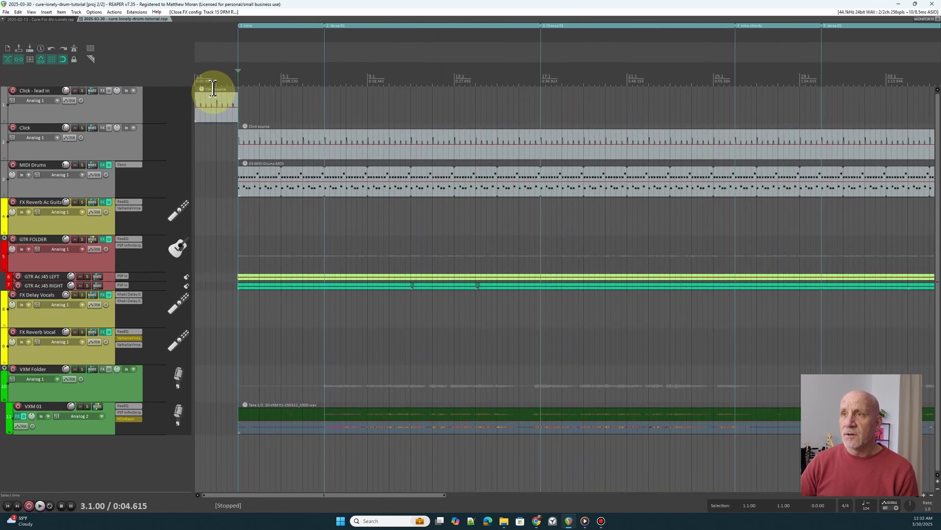
{"action": "scroll", "coordinate": [242, 110], "scroll_direction": "down", "scroll_amount": 6}
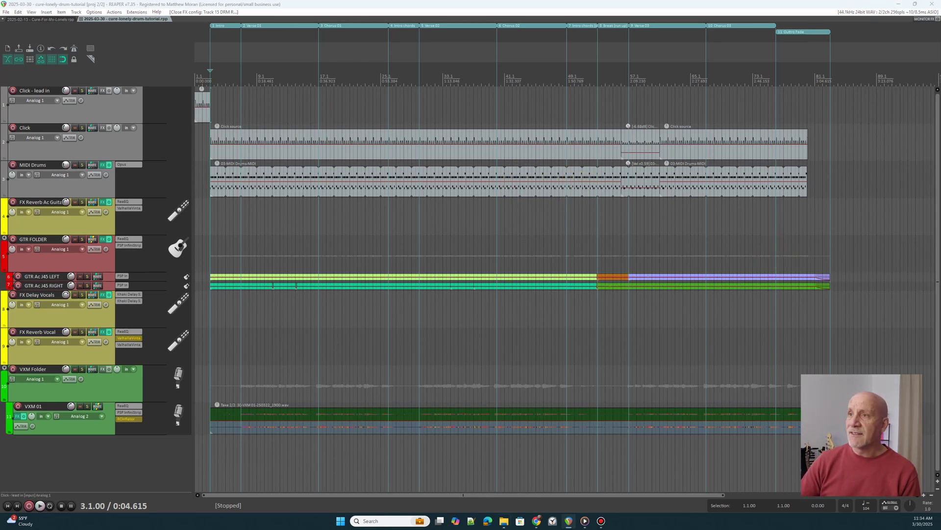
Play the Cure-For-My-Lonely-8count-lead-in file from the Tutorial Files folder in Media Player, and put both windows away to return to REAPER
{"action": "left_click_drag", "start_coordinate": [645, 0], "coordinate": [531, 71]}
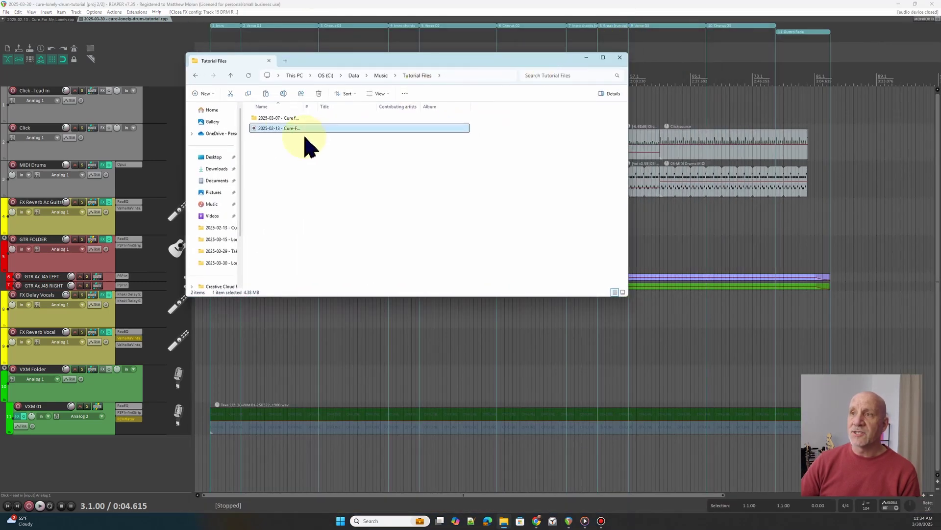
{"action": "double_click", "coordinate": [266, 129]}
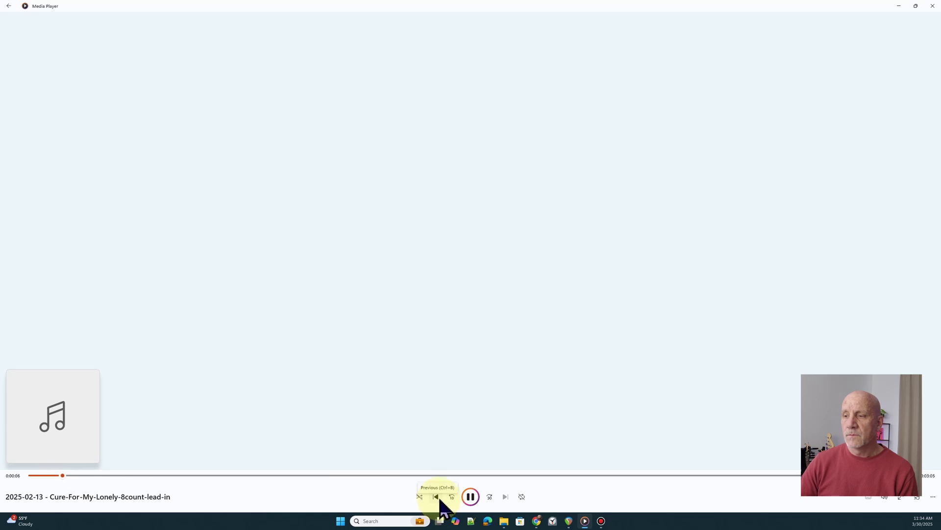
{"action": "left_click", "coordinate": [469, 501]}
{"action": "left_click", "coordinate": [932, 6]}
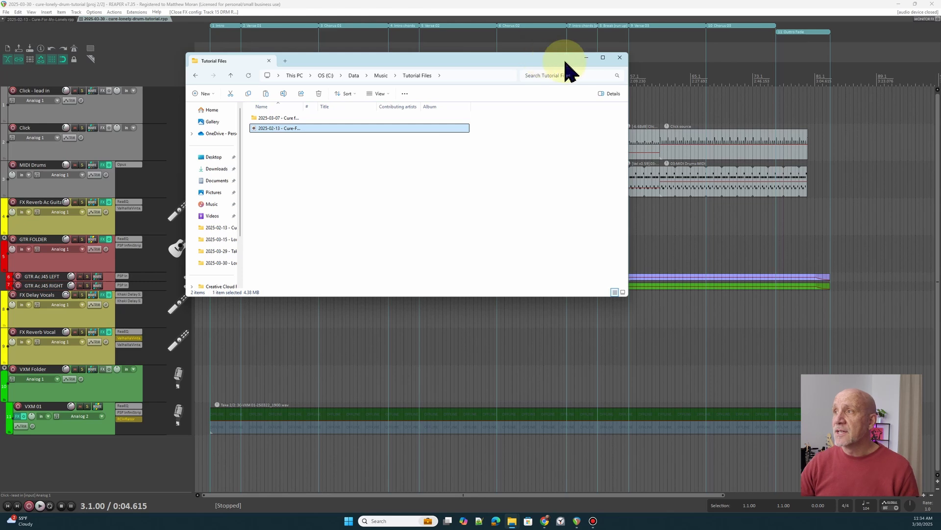
{"action": "left_click", "coordinate": [586, 57]}
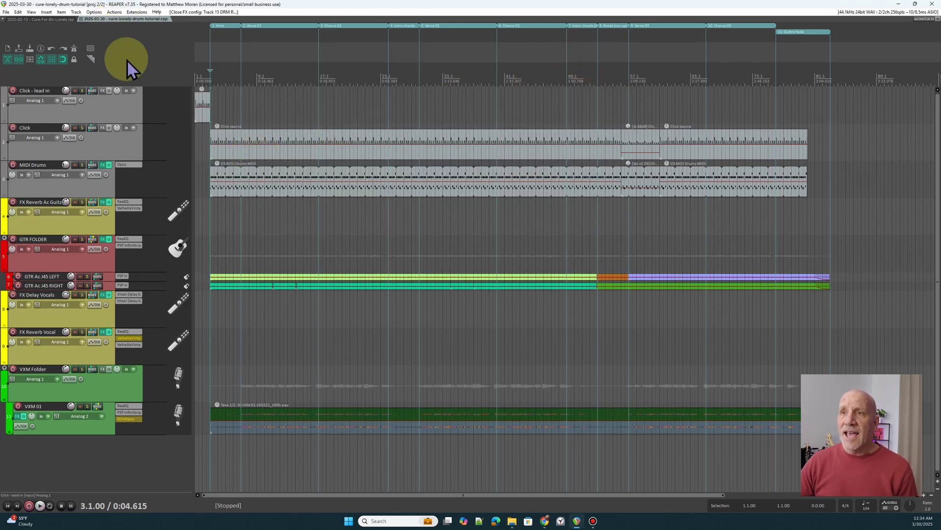
Insert a new track and move it above the Click - lead in track
{"action": "right_click", "coordinate": [122, 109]}
{"action": "left_click", "coordinate": [153, 131]}
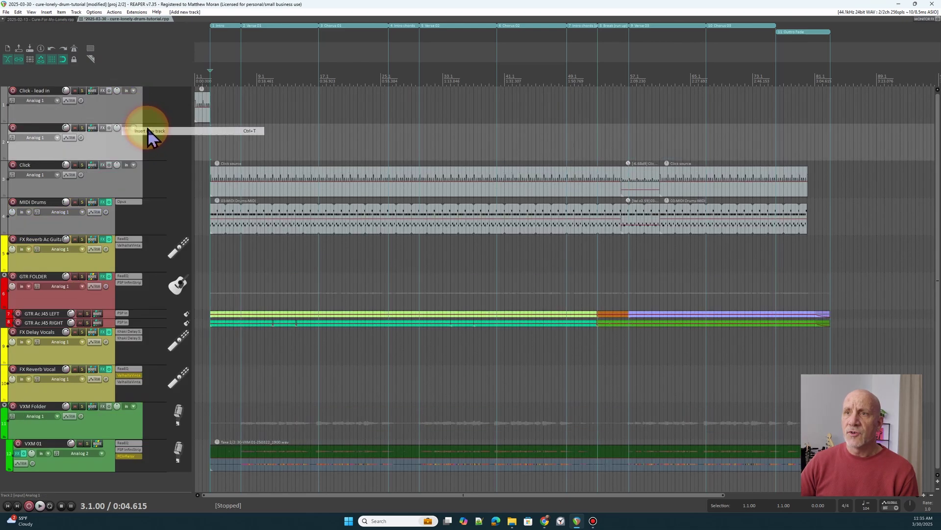
{"action": "left_click_drag", "start_coordinate": [122, 150], "coordinate": [114, 96]}
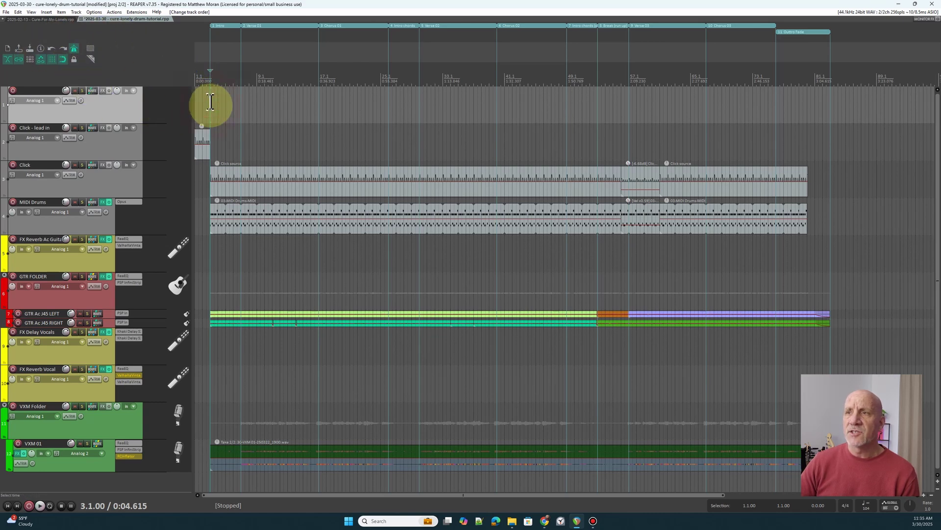
Insert a click source on the new track at bar 3 and trim its end to bar 7
{"action": "scroll", "coordinate": [211, 102], "scroll_direction": "up", "scroll_amount": 4}
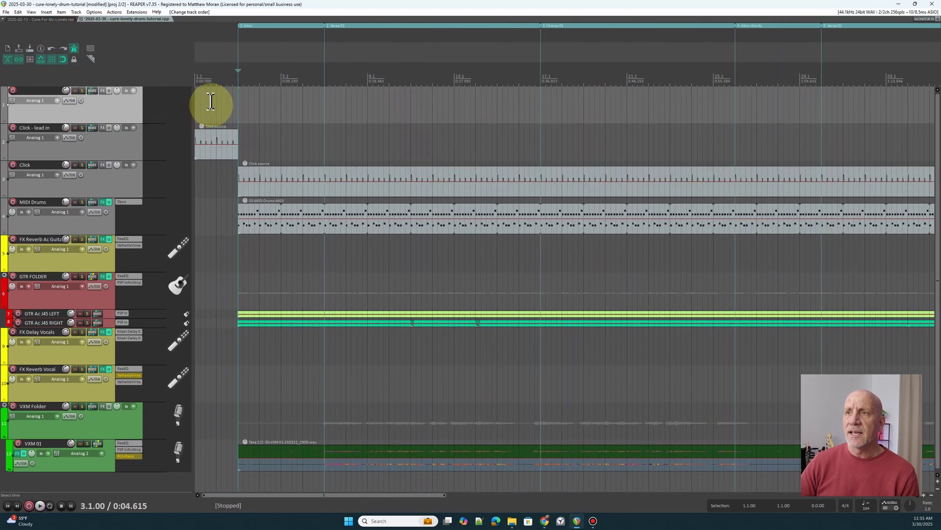
{"action": "left_click", "coordinate": [44, 12]}
{"action": "left_click", "coordinate": [61, 56]}
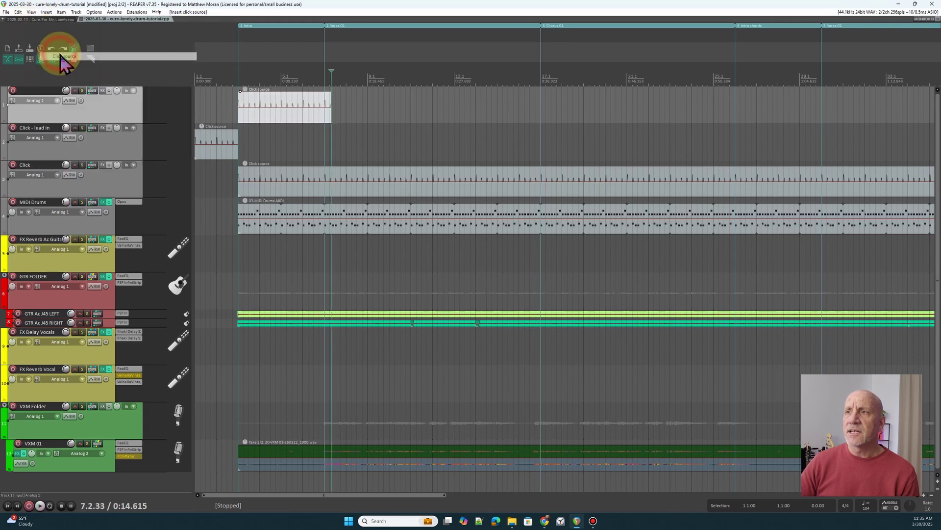
{"action": "left_click_drag", "start_coordinate": [331, 105], "coordinate": [325, 106]}
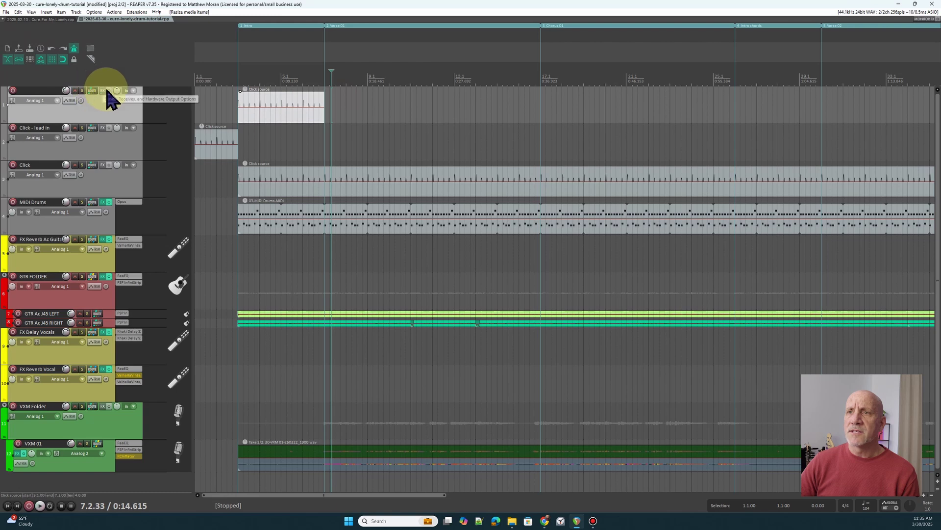
Solo the new click track and play it from bar 3 with the metronome turned off
{"action": "left_click", "coordinate": [82, 90]}
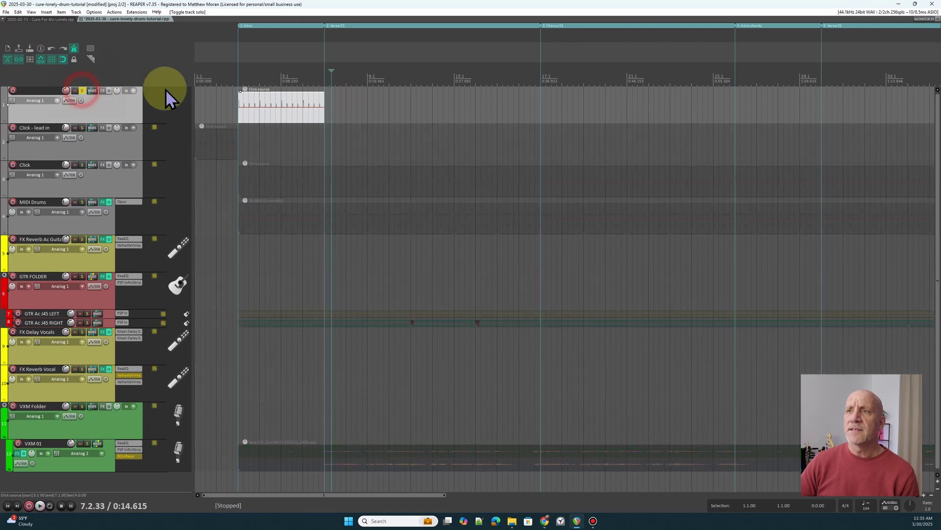
{"action": "left_click", "coordinate": [239, 81]}
{"action": "left_click", "coordinate": [74, 48]}
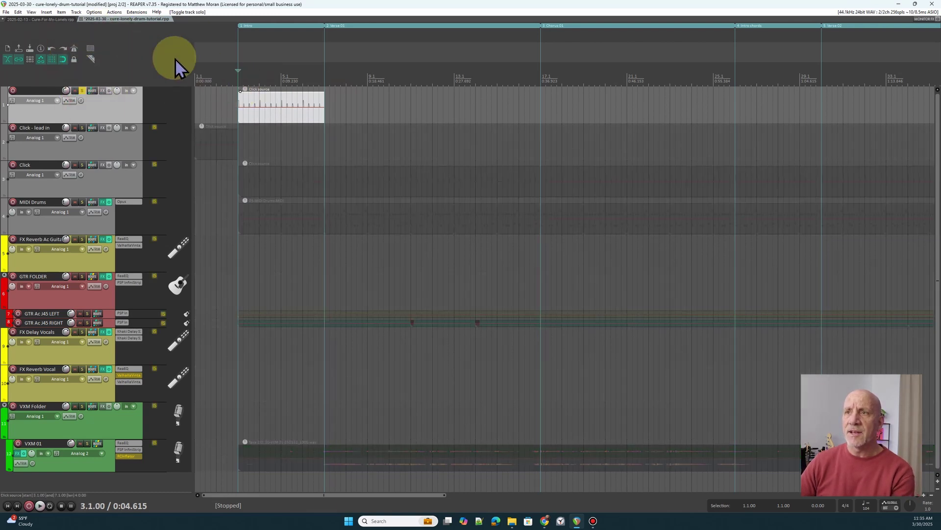
{"action": "key", "text": "space"}
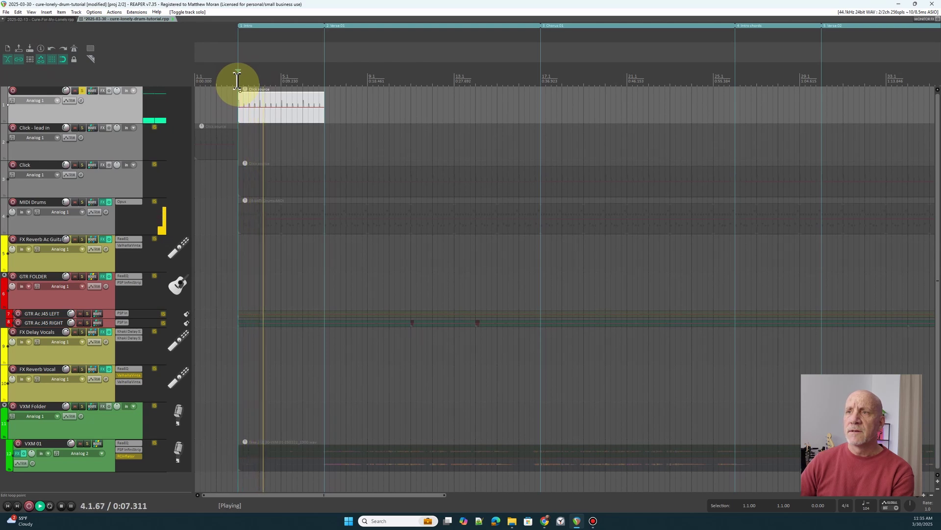
{"action": "key", "text": "space"}
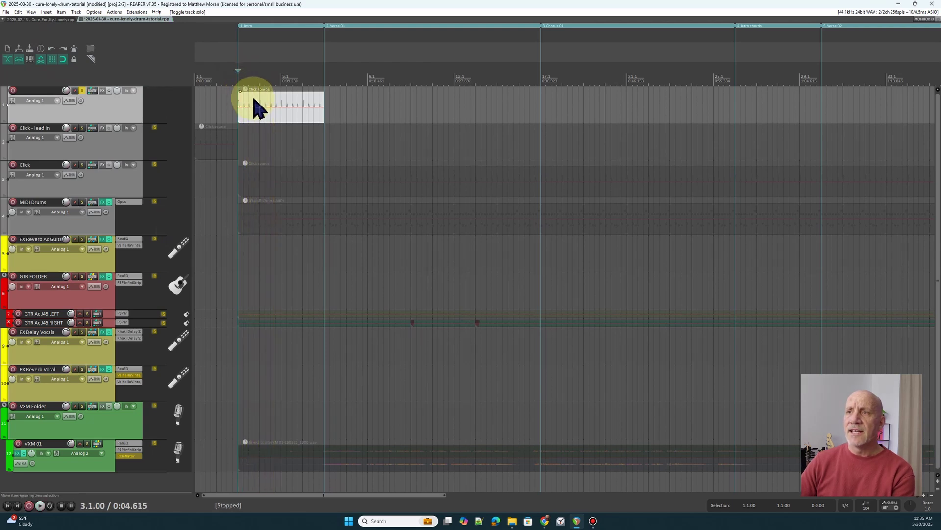
Copy the four-bar click item on the new track so the duplicate starts at bar 7
{"action": "left_click", "coordinate": [248, 99]}
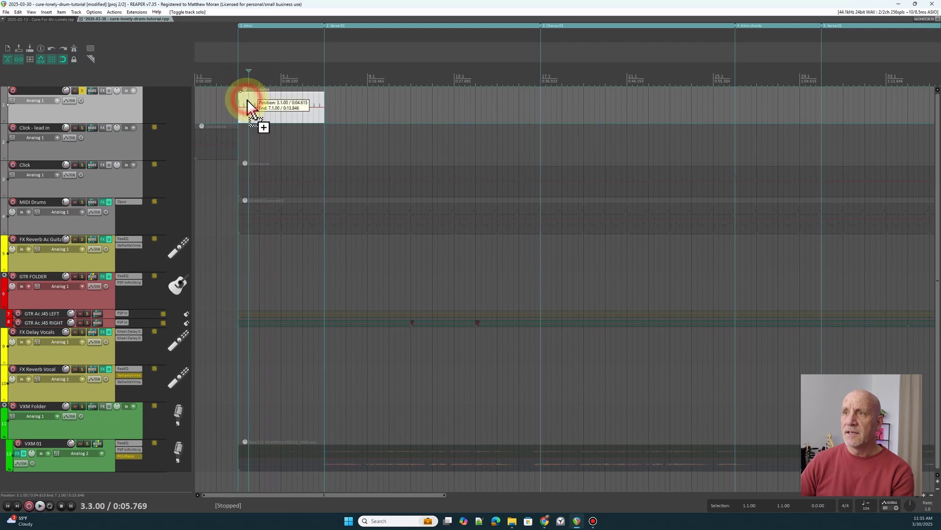
{"action": "left_click_drag", "start_coordinate": [248, 105], "coordinate": [338, 107]}
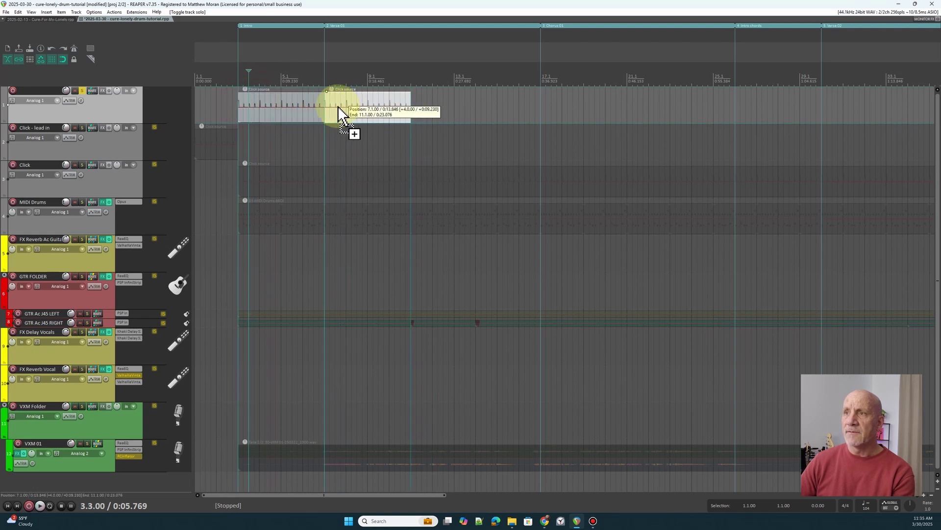
Split the items at bar 5 and move a two-bar click piece on the new track to bar 1
{"action": "left_click", "coordinate": [281, 84]}
{"action": "key", "text": "s"}
{"action": "left_click", "coordinate": [290, 105]}
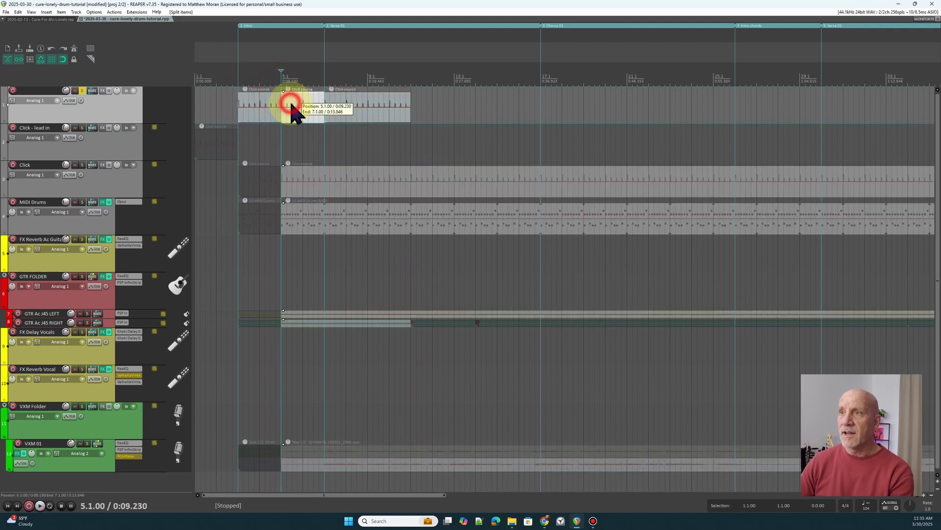
{"action": "left_click_drag", "start_coordinate": [293, 111], "coordinate": [220, 105]}
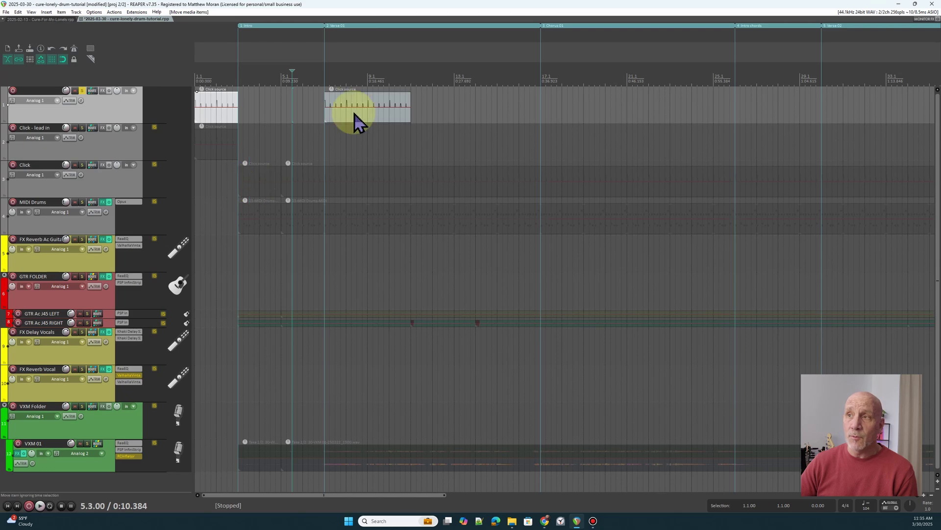
Move the four-bar click item on the first track about one bar earlier and duplicate that track
{"action": "left_click_drag", "start_coordinate": [353, 113], "coordinate": [310, 115]}
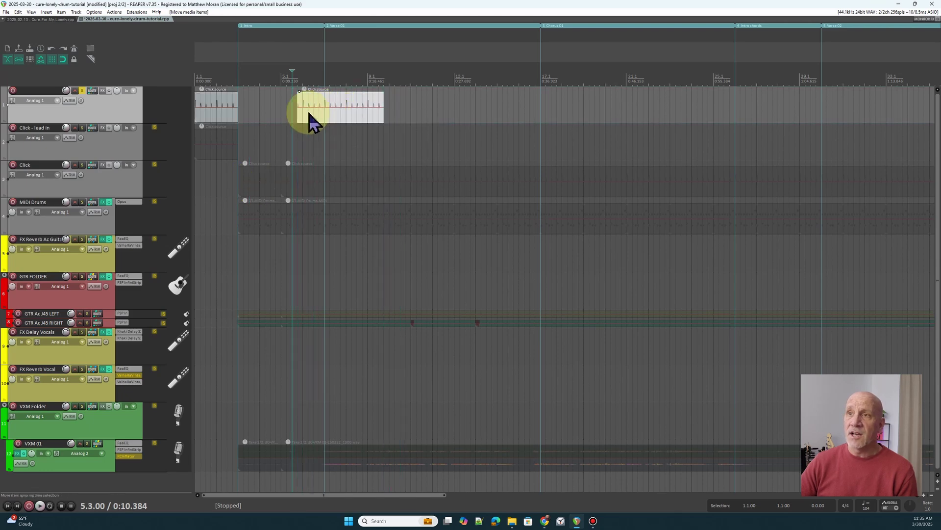
{"action": "right_click", "coordinate": [127, 112]}
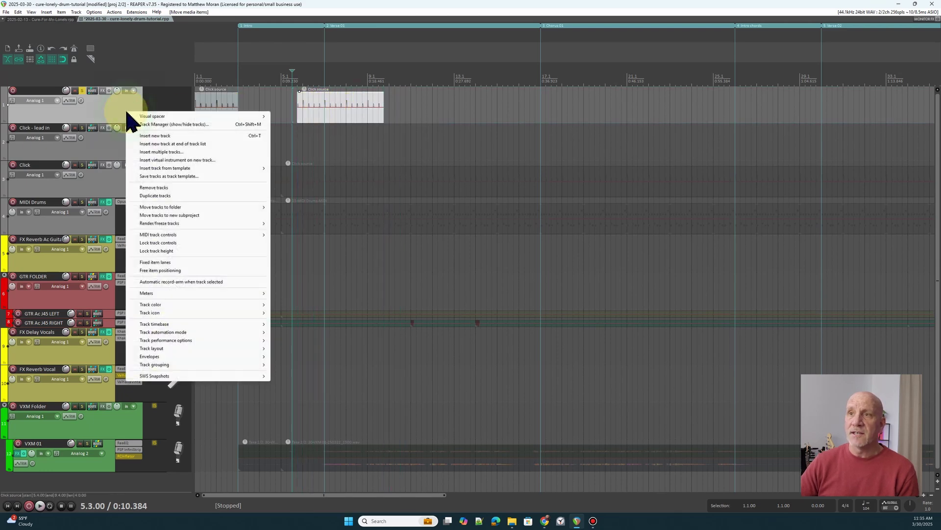
{"action": "left_click", "coordinate": [154, 196]}
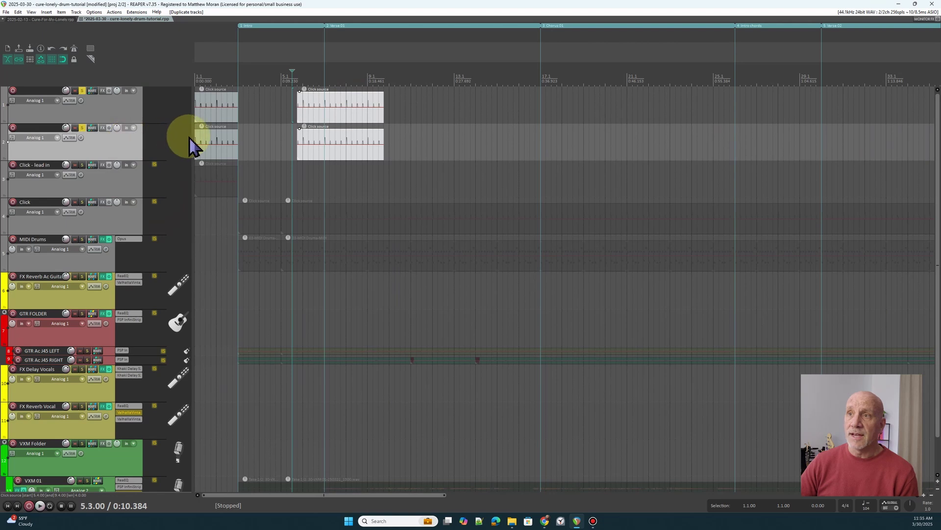
Delete the two-bar lead-in item from the duplicated track and the four-bar click item from the first track
{"action": "left_click", "coordinate": [206, 140]}
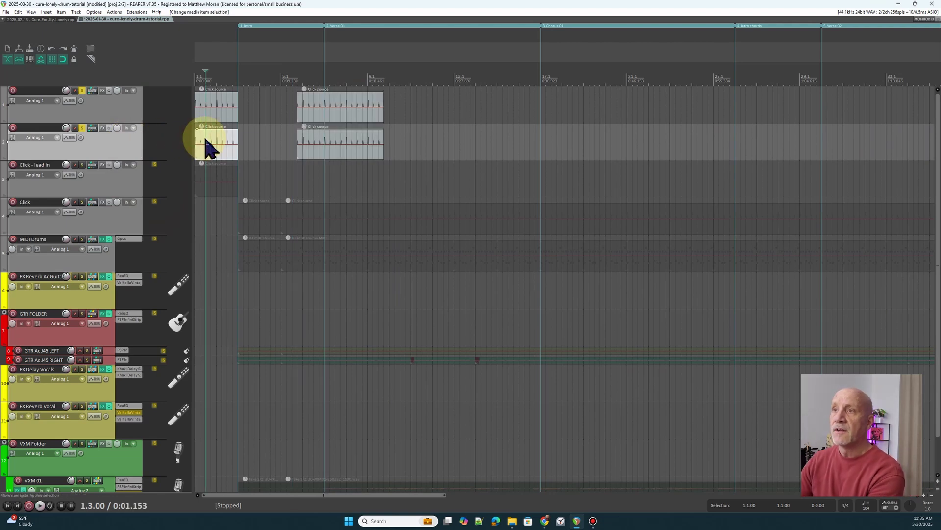
{"action": "left_click", "coordinate": [322, 105]}
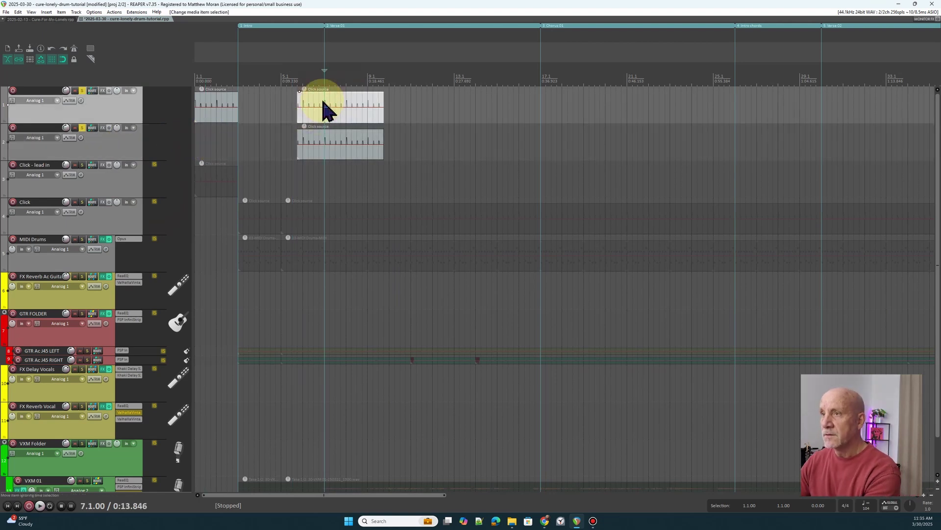
{"action": "key", "text": "Delete"}
Move the duplicated track's click item to bar 3 and extend its end to match the end of the existing Click track
{"action": "left_click_drag", "start_coordinate": [345, 143], "coordinate": [298, 150]}
{"action": "scroll", "coordinate": [316, 158], "scroll_direction": "down", "scroll_amount": 2}
{"action": "scroll", "coordinate": [318, 156], "scroll_direction": "down", "scroll_amount": 2}
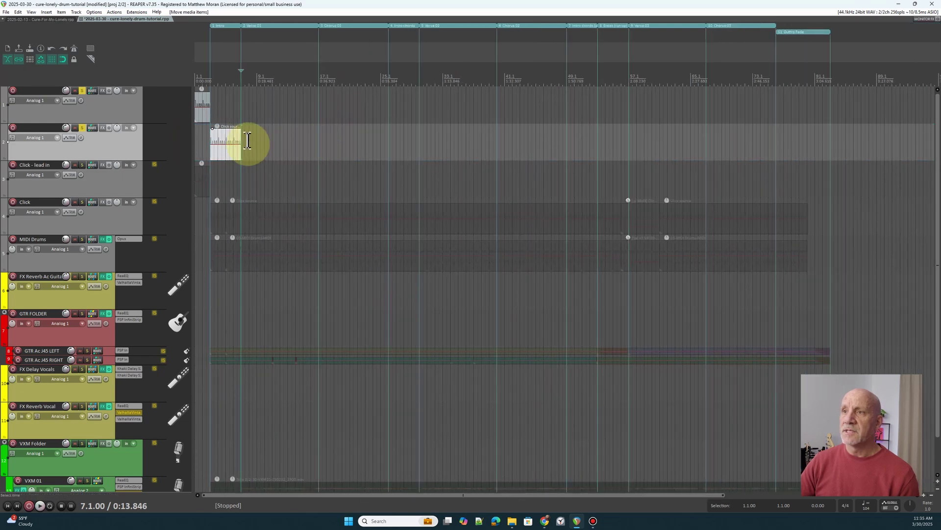
{"action": "left_click_drag", "start_coordinate": [241, 143], "coordinate": [807, 148]}
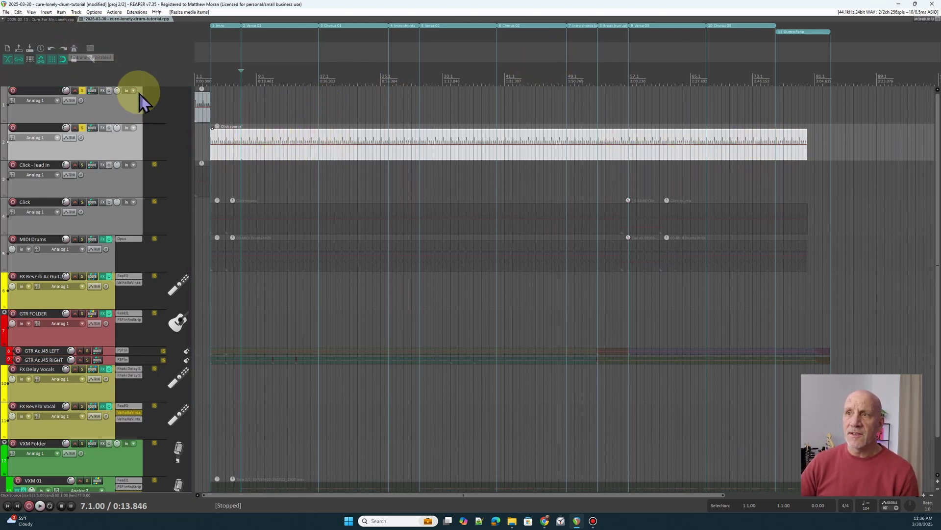
Remove the two unnamed click tracks above the Click - lead in track
{"action": "left_click", "coordinate": [120, 109]}
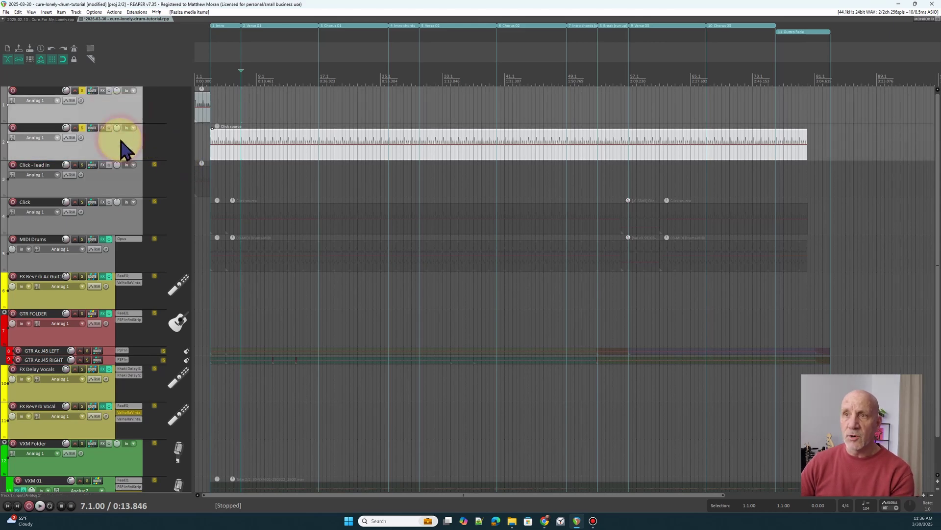
{"action": "right_click", "coordinate": [122, 109]}
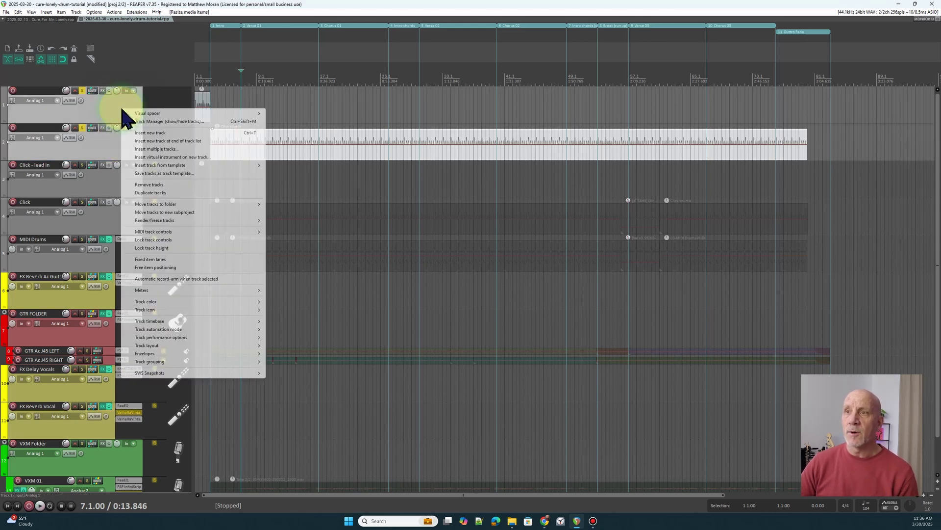
{"action": "left_click", "coordinate": [151, 184]}
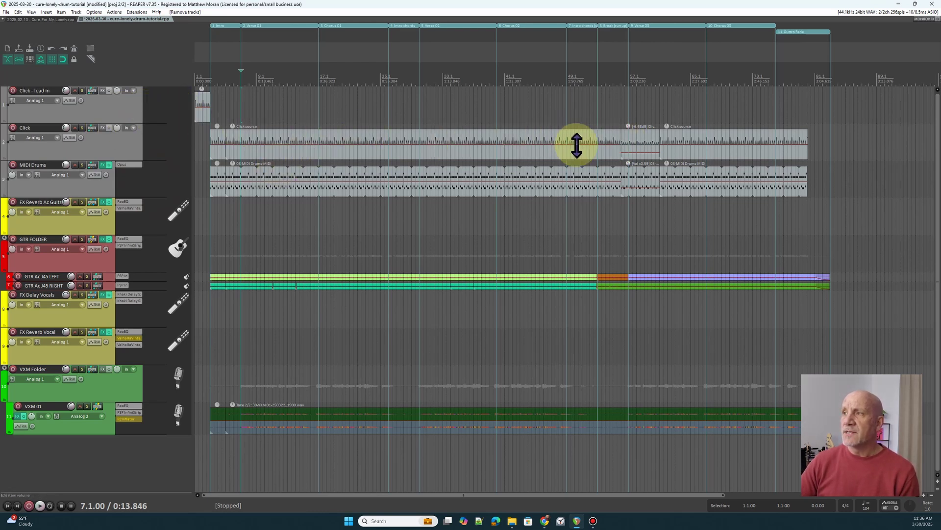
Adjust the volume of the short breakdown items on the Click and MIDI Drums tracks, around bars 56 to 61
{"action": "left_click", "coordinate": [616, 78]}
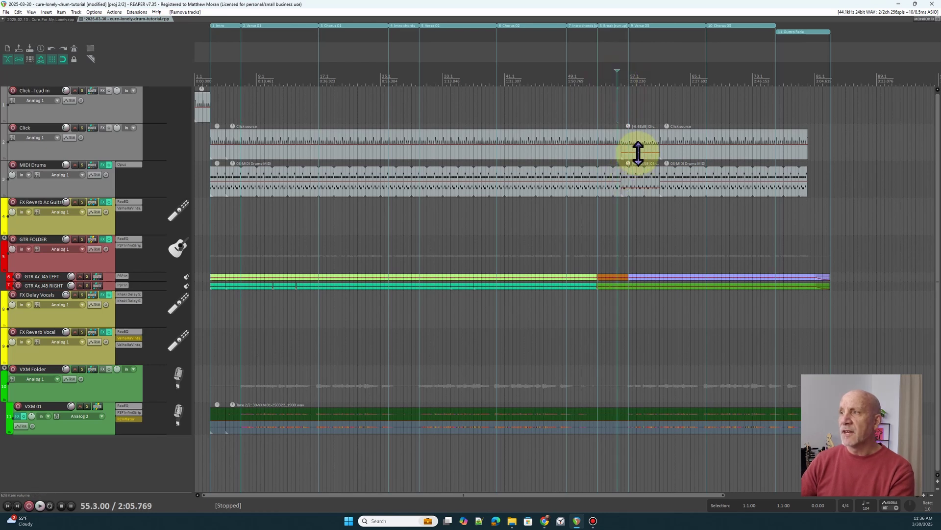
{"action": "left_click_drag", "start_coordinate": [637, 153], "coordinate": [635, 152]}
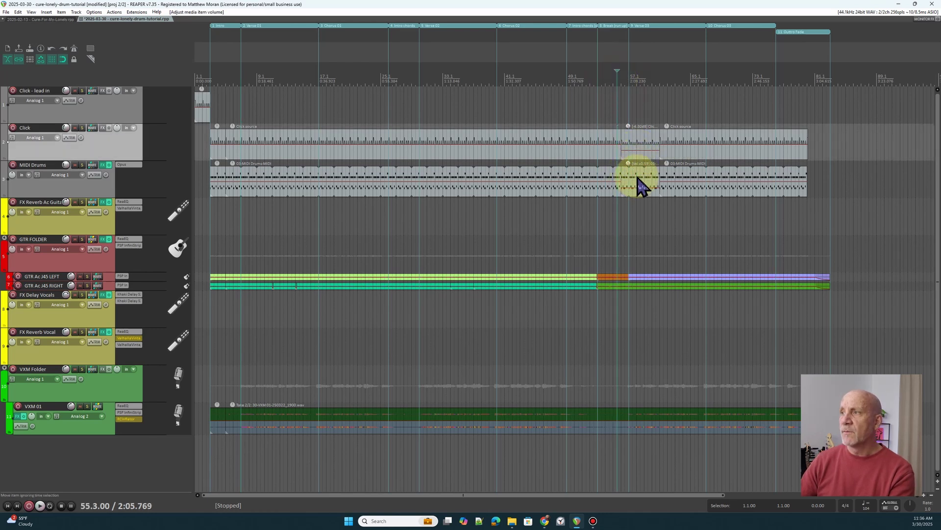
{"action": "left_click_drag", "start_coordinate": [638, 187], "coordinate": [641, 186]}
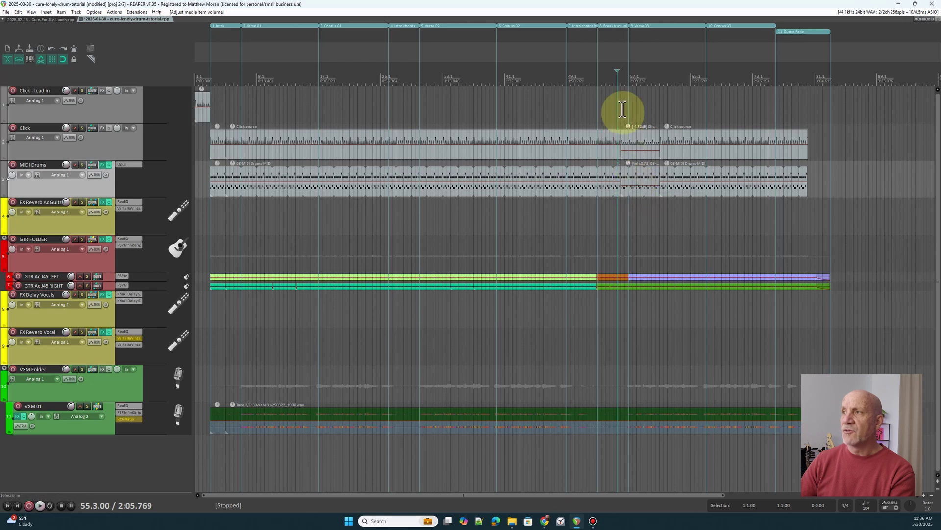
Play the breakdown from bar 54.3 while fine-tuning the volume of its MIDI Drums and Click items, and stop playback
{"action": "left_click", "coordinate": [610, 77]}
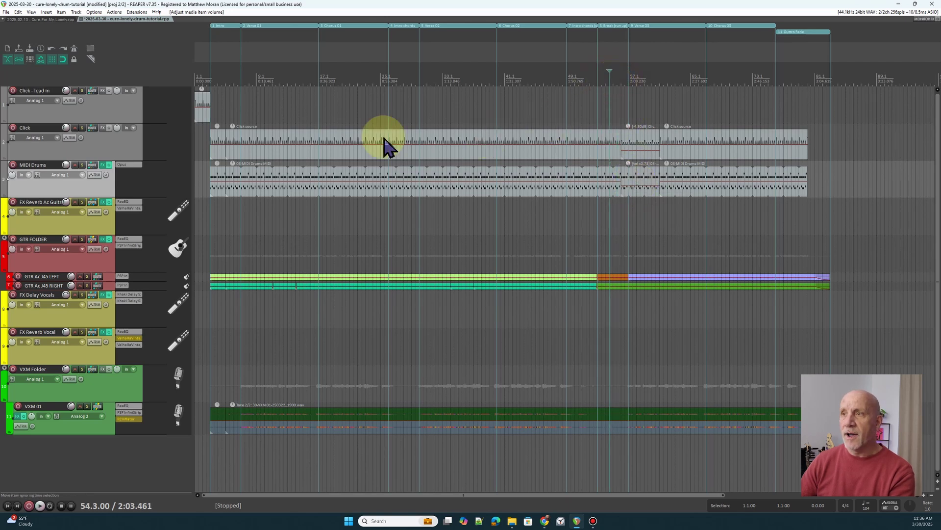
{"action": "key", "text": "space"}
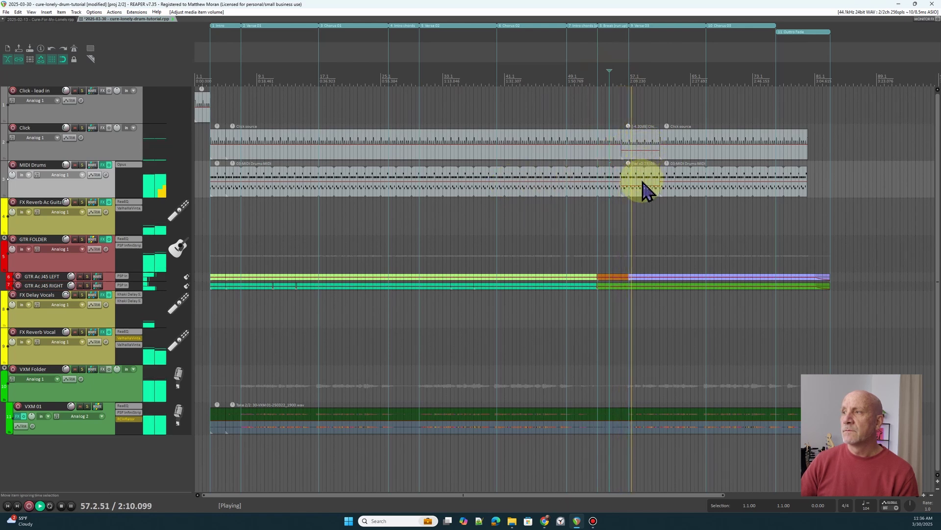
{"action": "left_click_drag", "start_coordinate": [641, 185], "coordinate": [641, 187]}
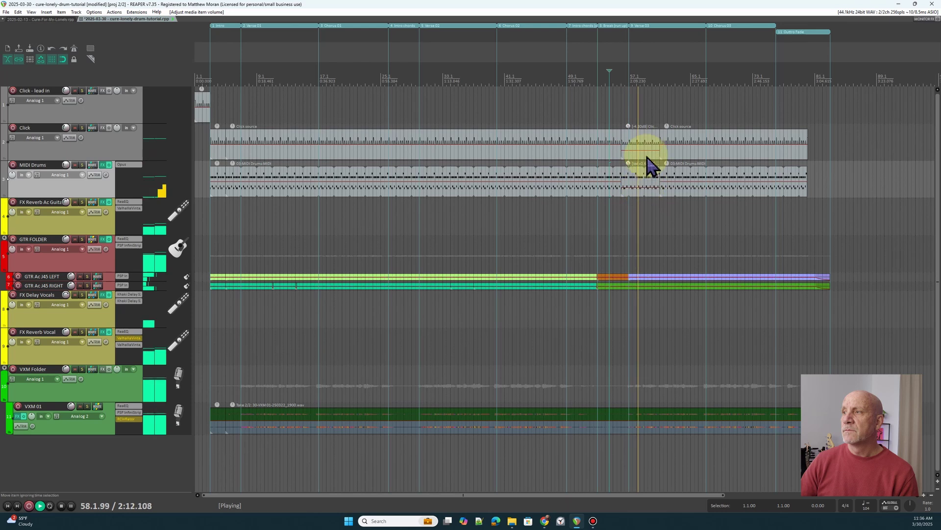
{"action": "left_click_drag", "start_coordinate": [648, 152], "coordinate": [646, 152]}
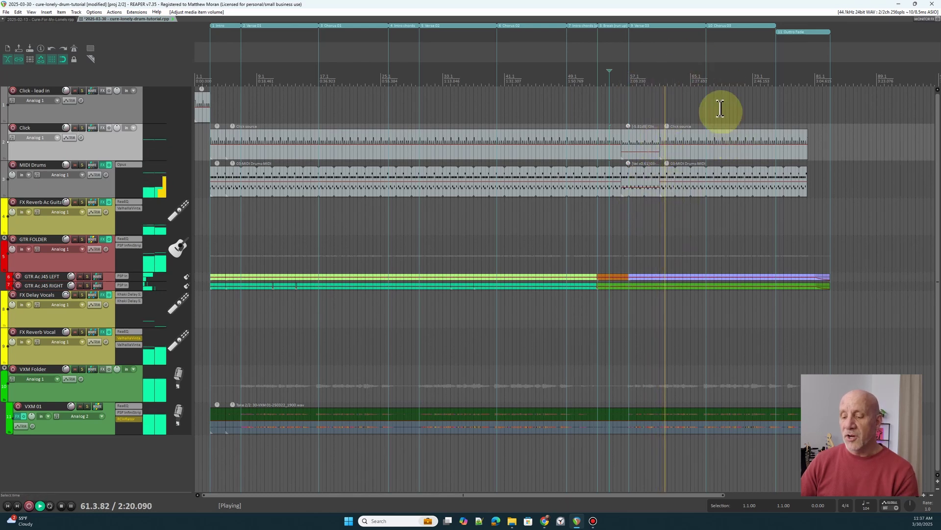
{"action": "key", "text": "space"}
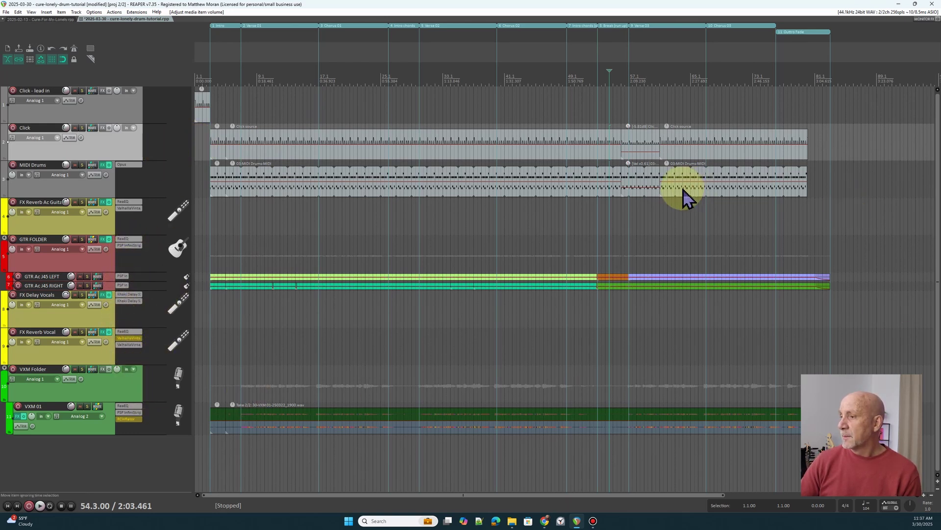
Switch to File Explorer and open the 2025-03-07 Cure for my Lonely drum stems folder in Tutorial Files, moving its window aside
{"action": "left_click", "coordinate": [512, 521]}
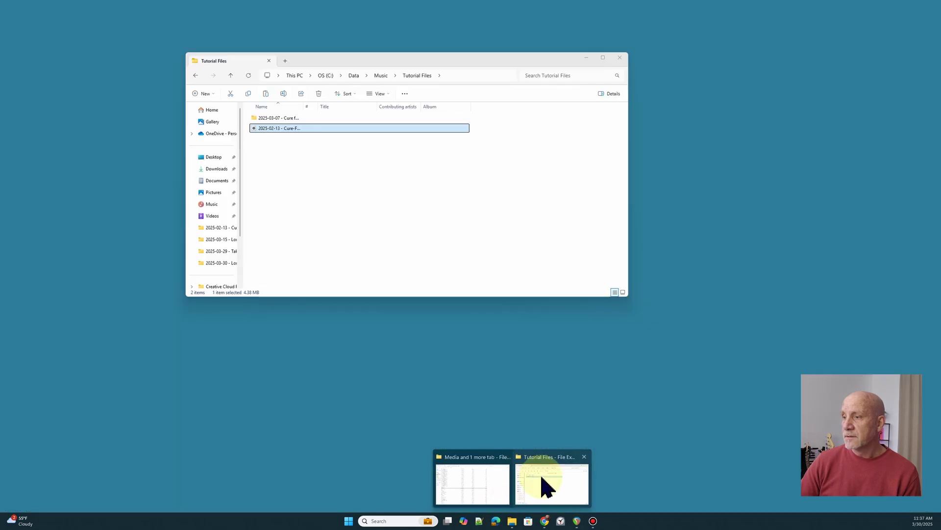
{"action": "left_click", "coordinate": [538, 472]}
{"action": "left_click_drag", "start_coordinate": [294, 130], "coordinate": [283, 120]}
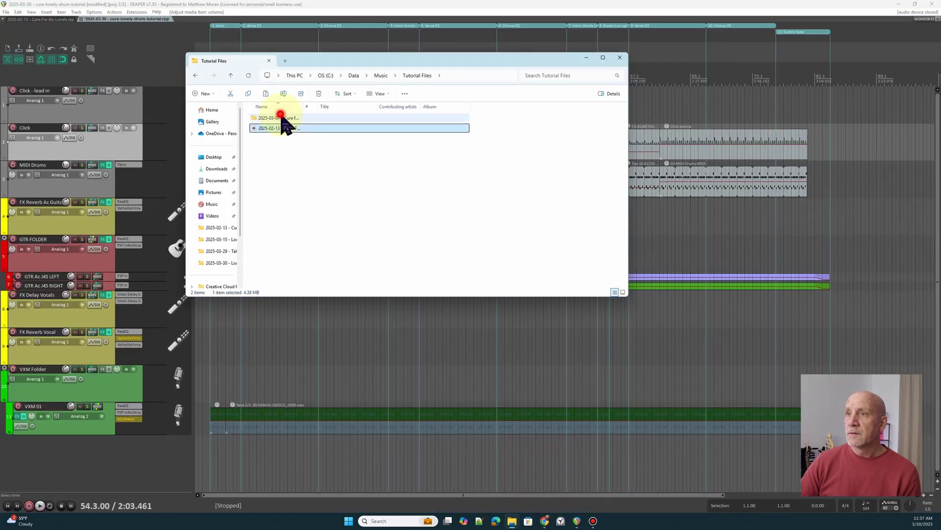
{"action": "double_click", "coordinate": [282, 118]}
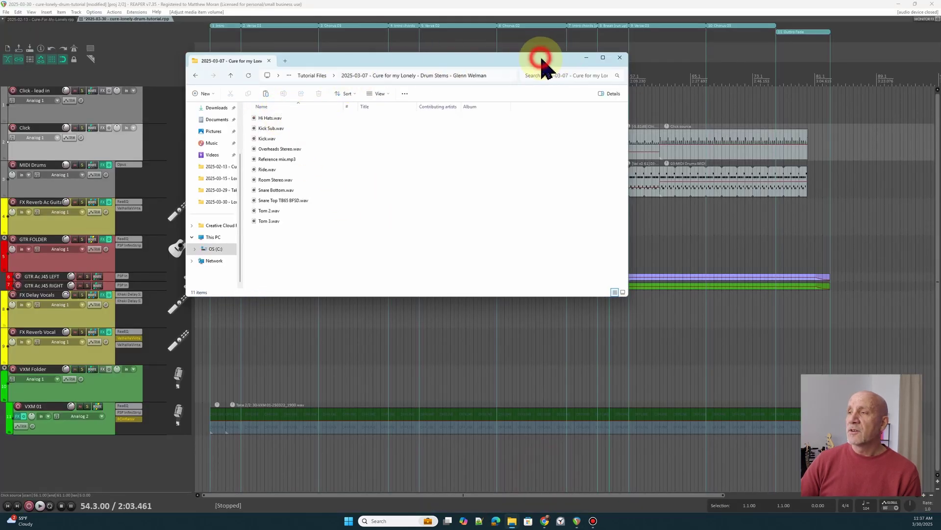
{"action": "left_click_drag", "start_coordinate": [542, 61], "coordinate": [631, 50]}
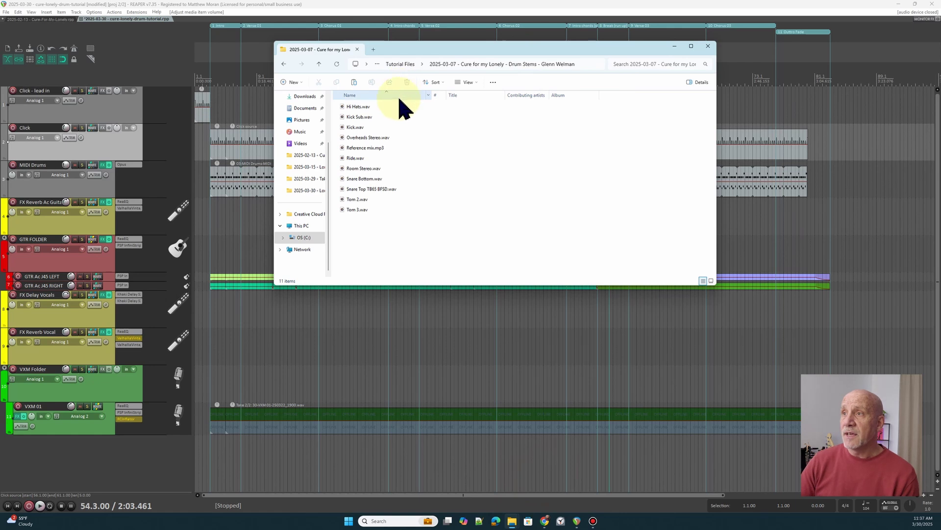
Go through the delivered drum files one by one, from Kick Sub.wav down to Tom 3.wav
{"action": "left_click", "coordinate": [356, 118]}
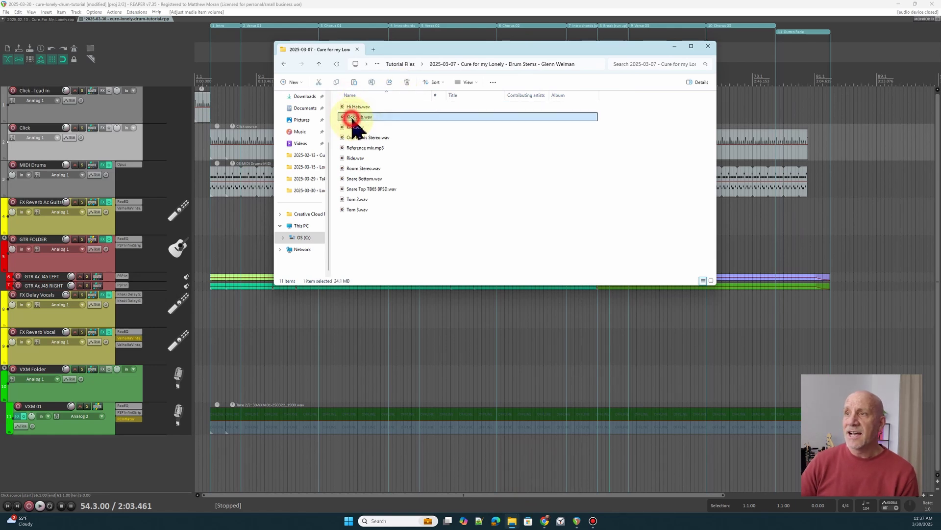
{"action": "left_click", "coordinate": [356, 128]}
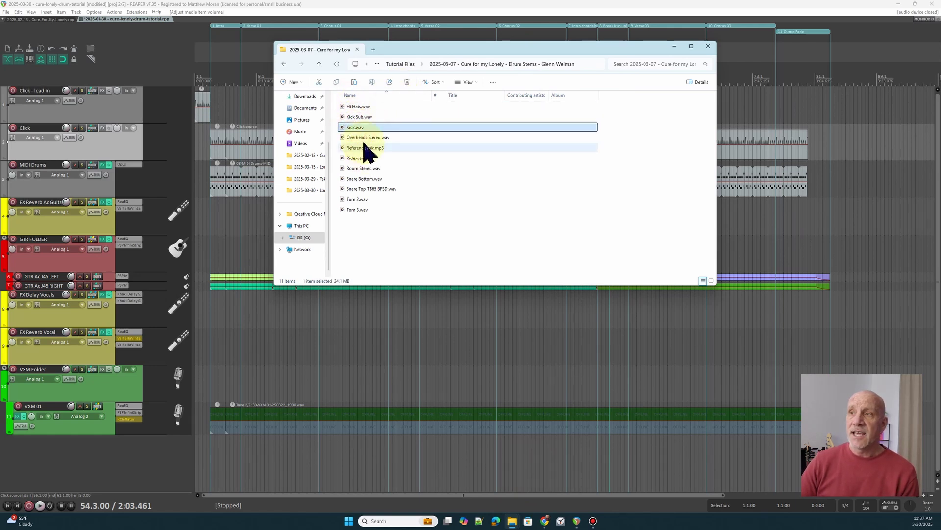
{"action": "left_click", "coordinate": [361, 138]}
{"action": "left_click", "coordinate": [362, 150]}
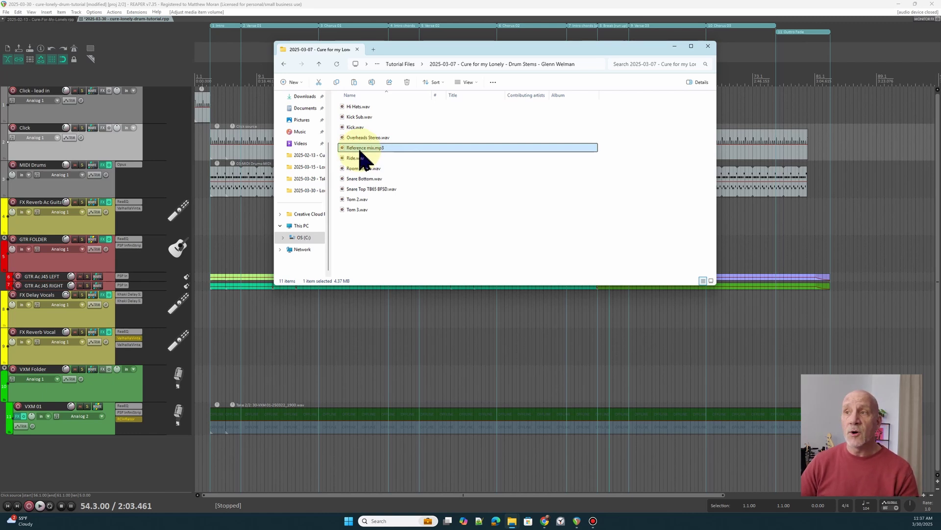
{"action": "left_click", "coordinate": [358, 158]}
{"action": "left_click", "coordinate": [360, 169]}
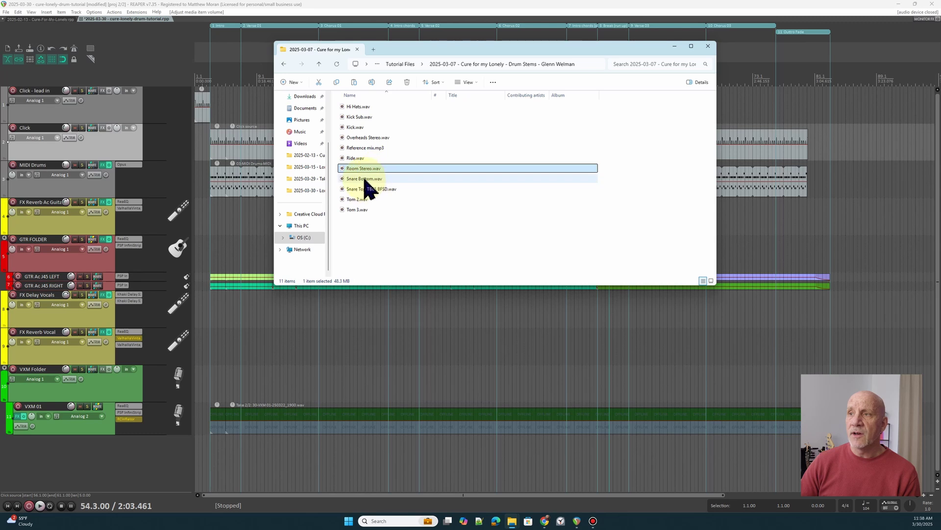
{"action": "left_click", "coordinate": [377, 179]}
{"action": "left_click", "coordinate": [360, 189]}
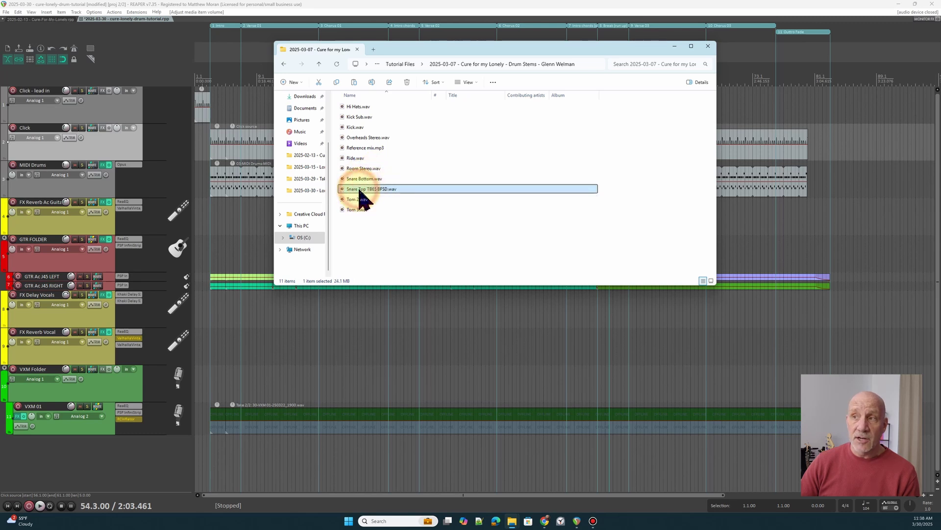
{"action": "left_click", "coordinate": [358, 199]}
{"action": "left_click", "coordinate": [373, 210]}
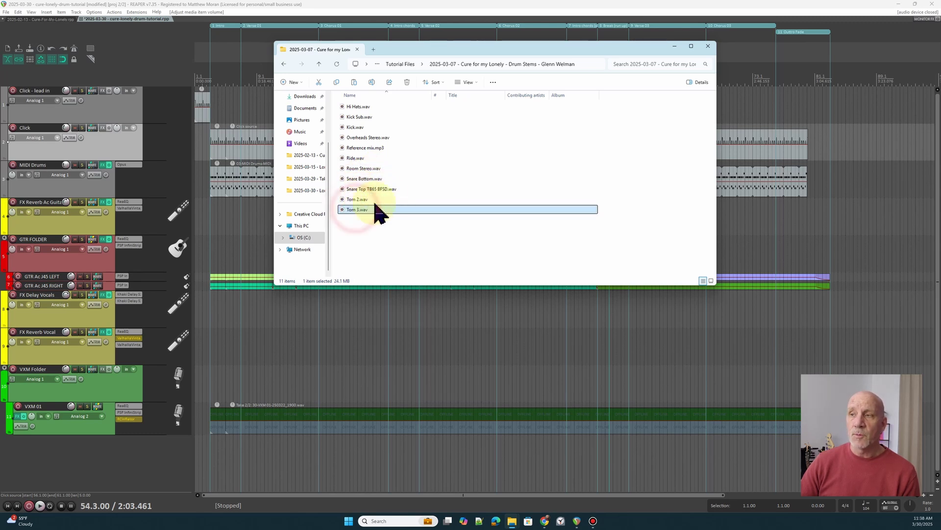
Import all drum stems except Reference mix.mp3 into REAPER below the VXM 01 track, at the same time position on separate tracks
{"action": "left_click", "coordinate": [356, 107]}
{"action": "left_click", "coordinate": [84, 458]}
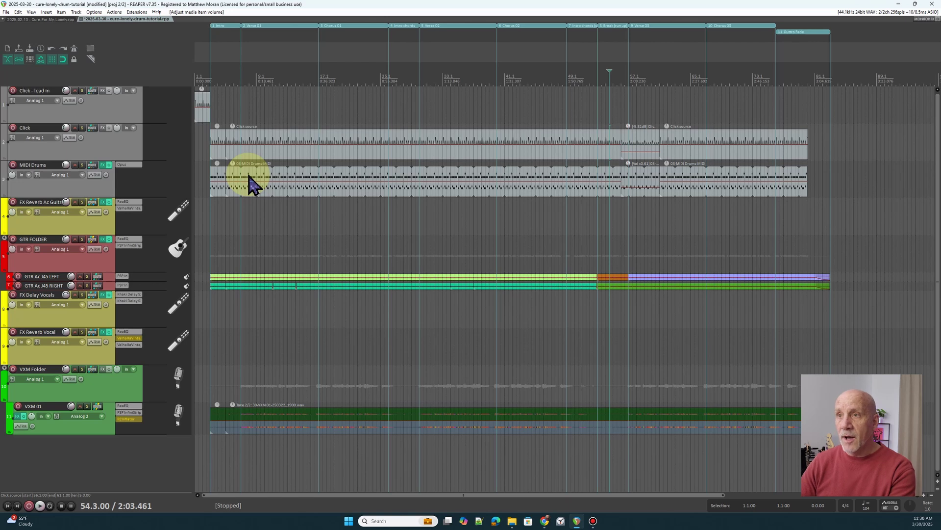
{"action": "key", "text": "alt+Tab"}
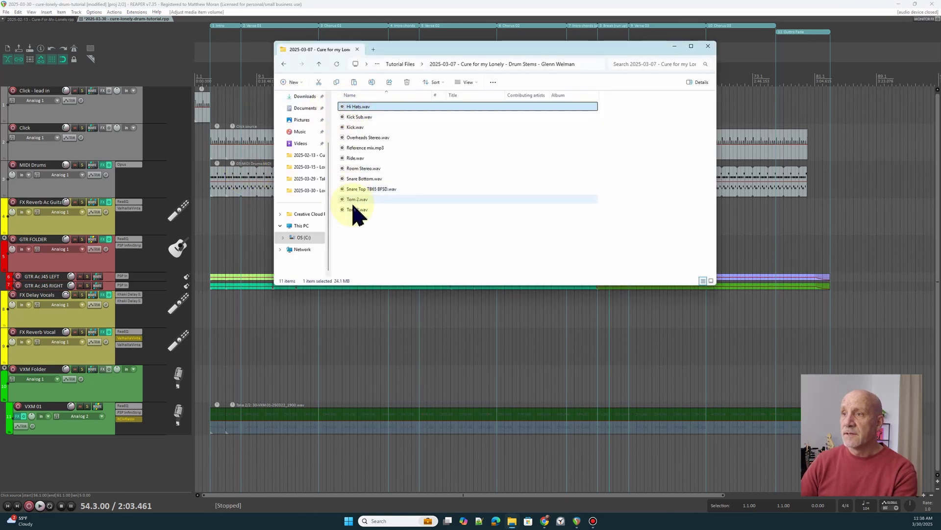
{"action": "left_click", "coordinate": [354, 211], "text": "shift"}
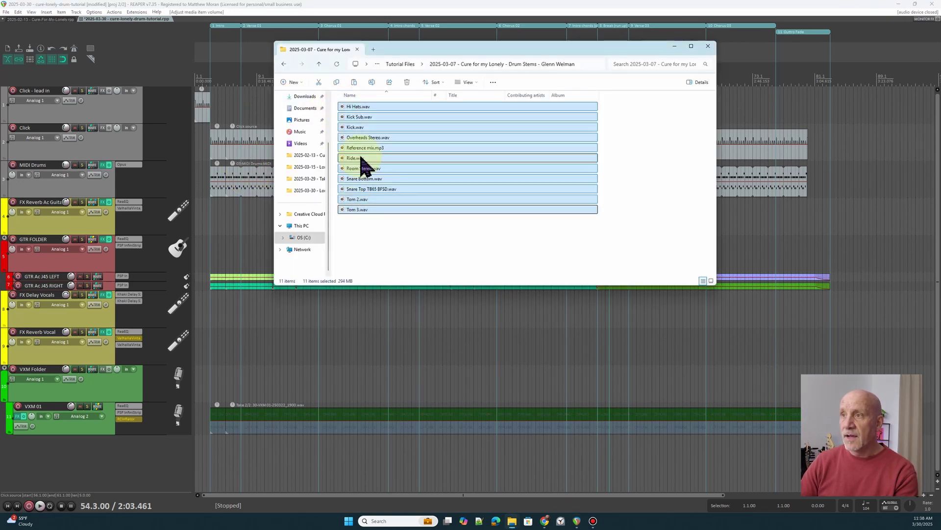
{"action": "left_click_drag", "start_coordinate": [363, 147], "coordinate": [363, 147]}
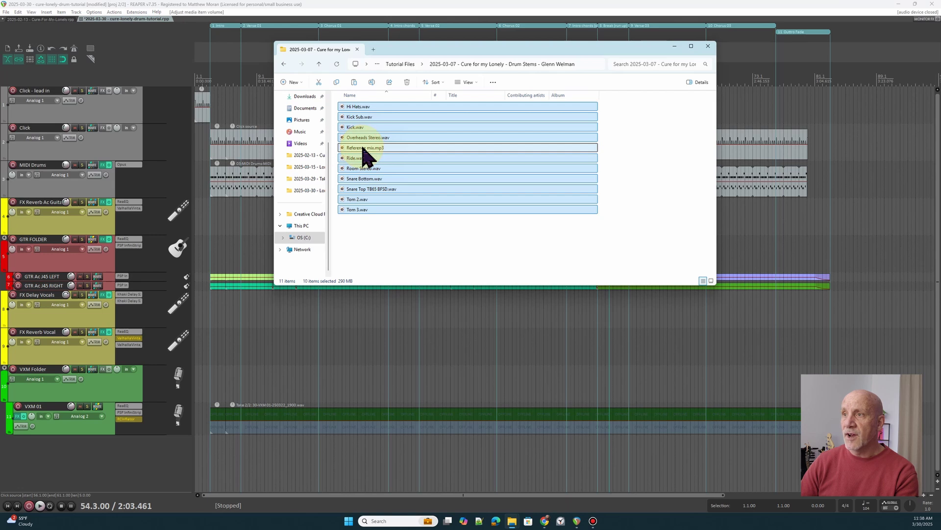
{"action": "left_click_drag", "start_coordinate": [358, 112], "coordinate": [83, 456]}
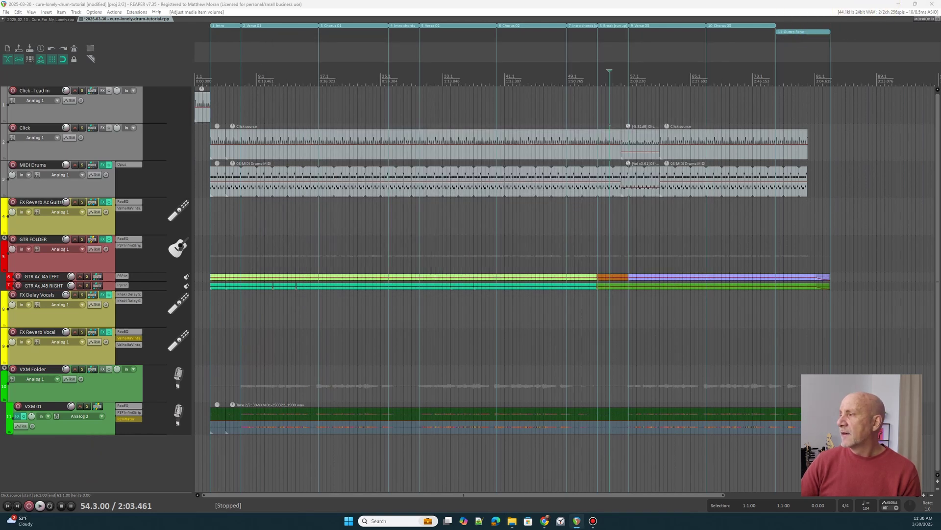
{"action": "left_click_drag", "start_coordinate": [580, 105], "coordinate": [389, 111]}
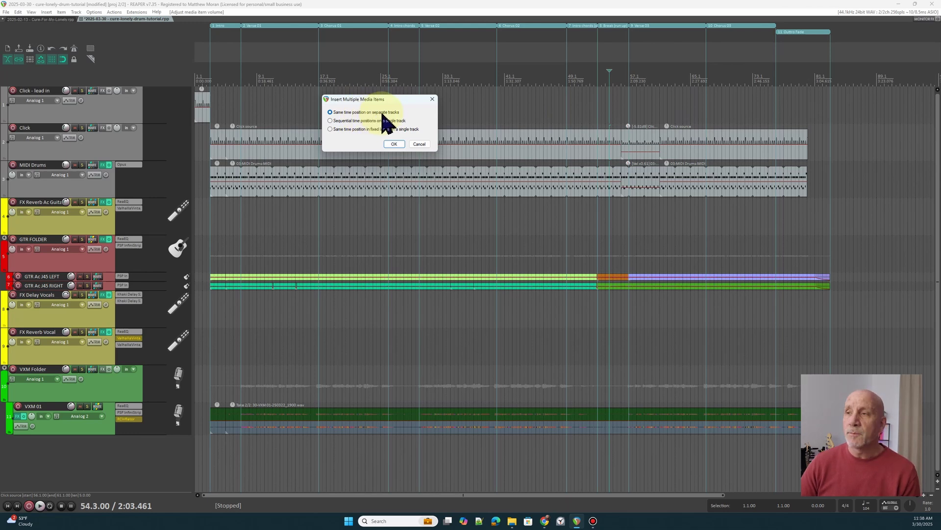
{"action": "left_click", "coordinate": [393, 145]}
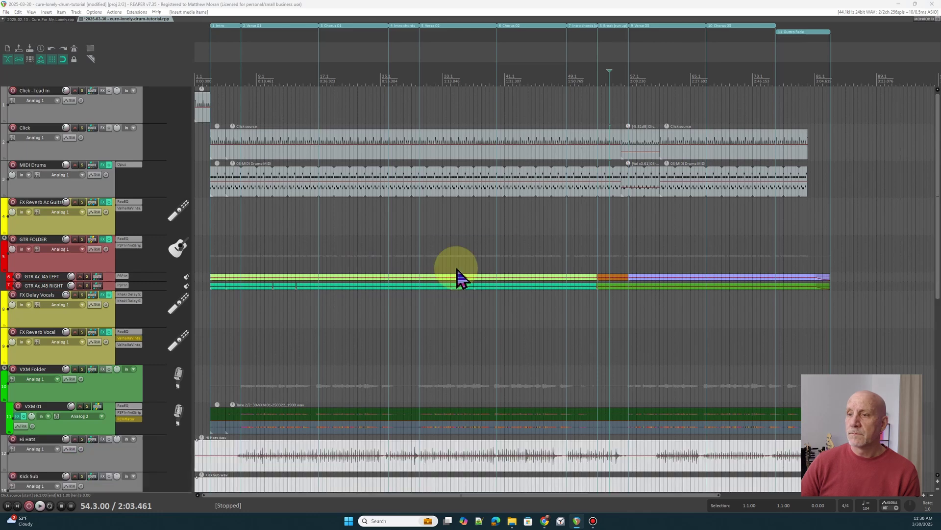
Insert a new track between VXM 01 and Hi Hats and name it DRM FOLDER
{"action": "scroll", "coordinate": [122, 400], "scroll_direction": "down", "scroll_amount": 1}
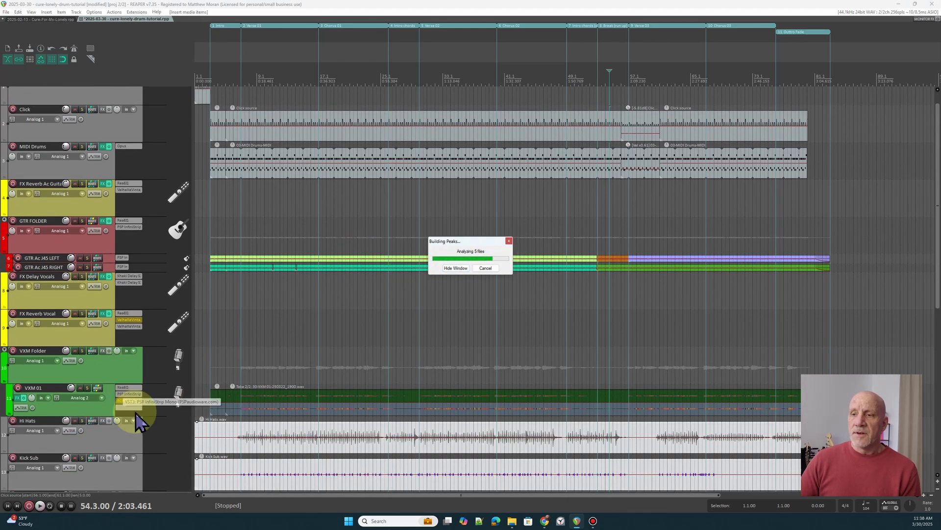
{"action": "scroll", "coordinate": [137, 422], "scroll_direction": "down", "scroll_amount": 6}
{"action": "scroll", "coordinate": [140, 417], "scroll_direction": "down", "scroll_amount": 3}
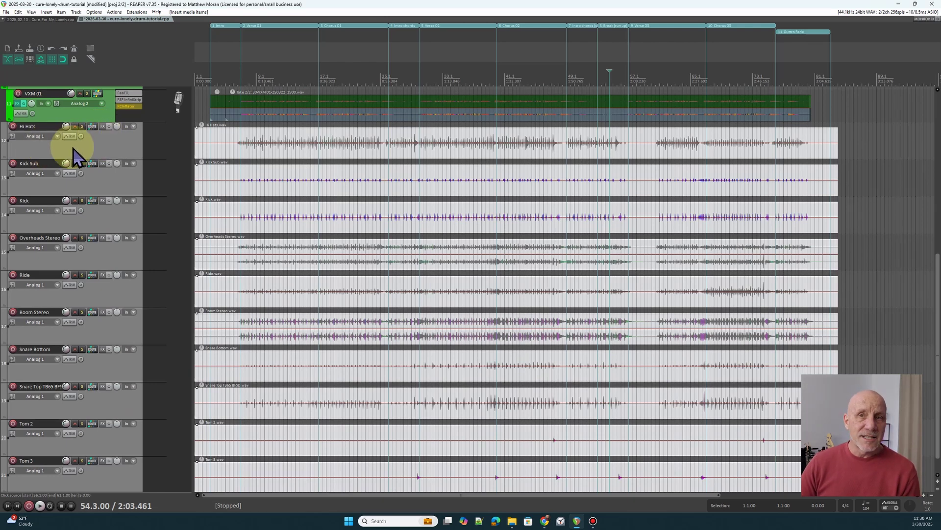
{"action": "left_click", "coordinate": [95, 147]}
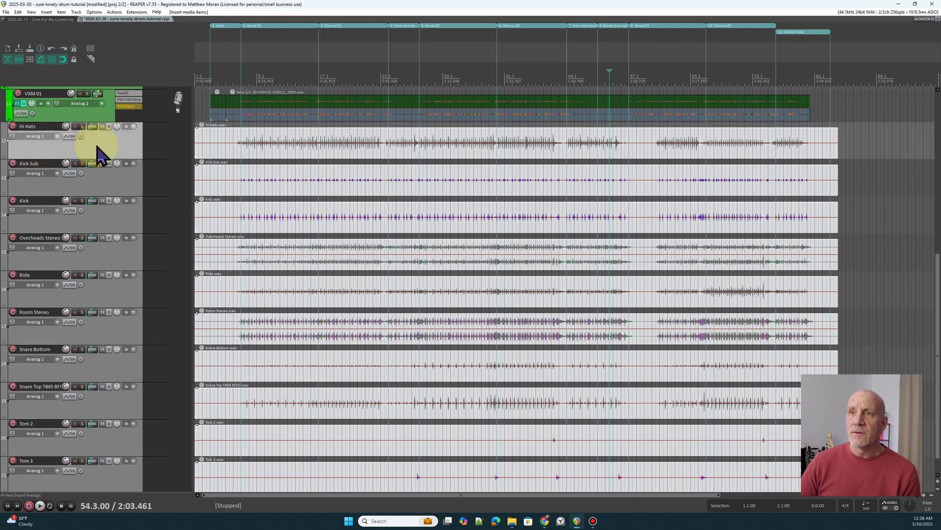
{"action": "right_click", "coordinate": [97, 146]}
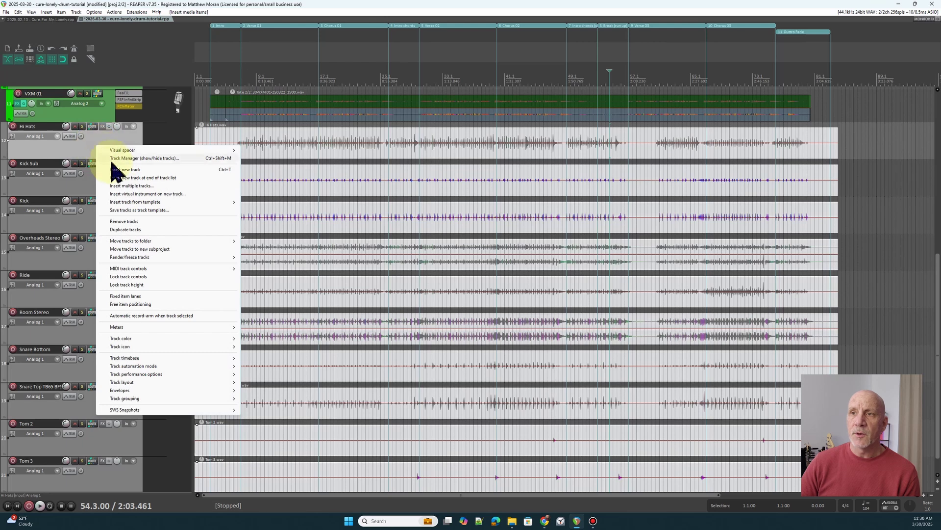
{"action": "left_click", "coordinate": [109, 153]}
{"action": "left_click_drag", "start_coordinate": [105, 179], "coordinate": [86, 129]}
{"action": "double_click", "coordinate": [33, 126]}
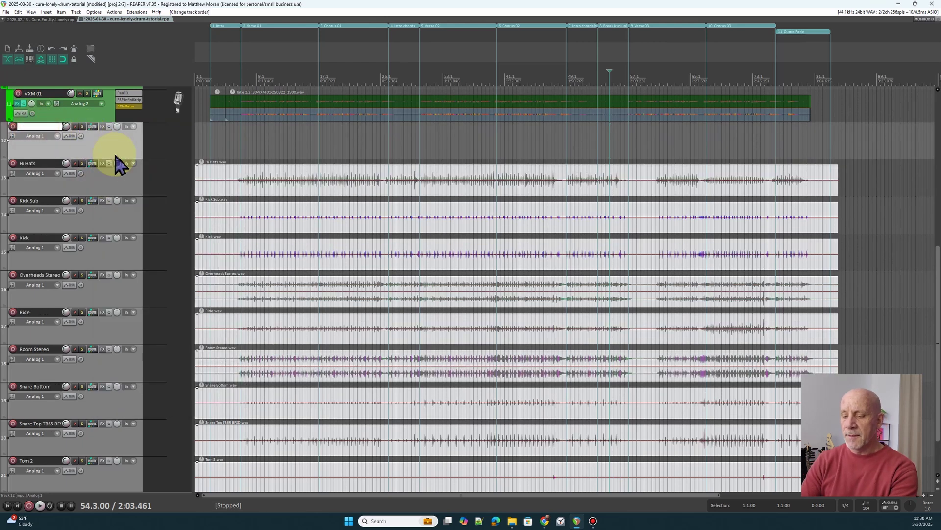
{"action": "type", "text": "DRM FOLDER"}
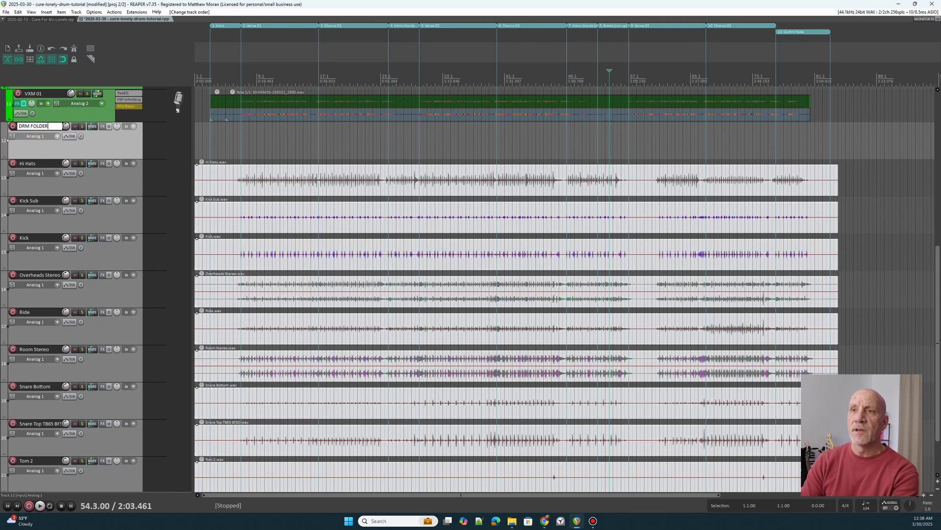
{"action": "key", "text": "Return"}
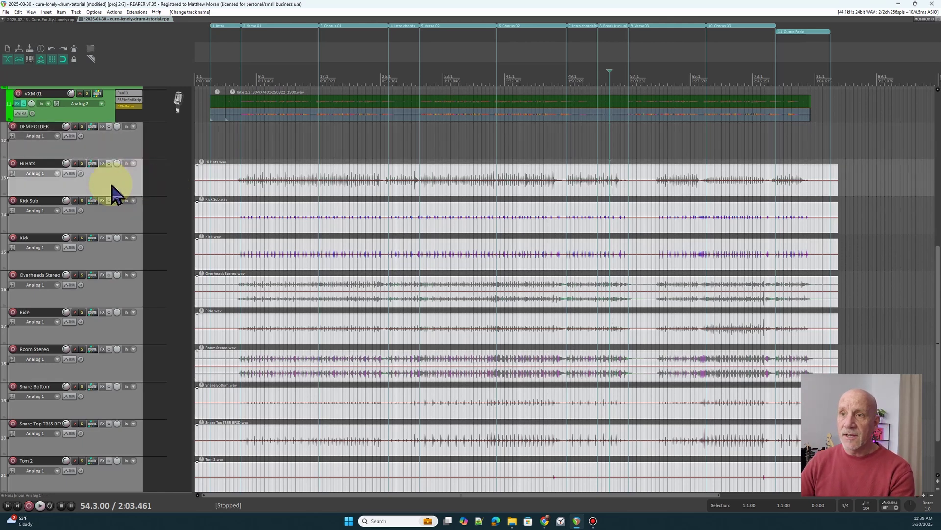
Nest Hi Hats, Kick Sub and Kick inside DRM FOLDER, ordered Kick Sub, Kick, Hi Hats
{"action": "left_click_drag", "start_coordinate": [112, 193], "coordinate": [116, 168]}
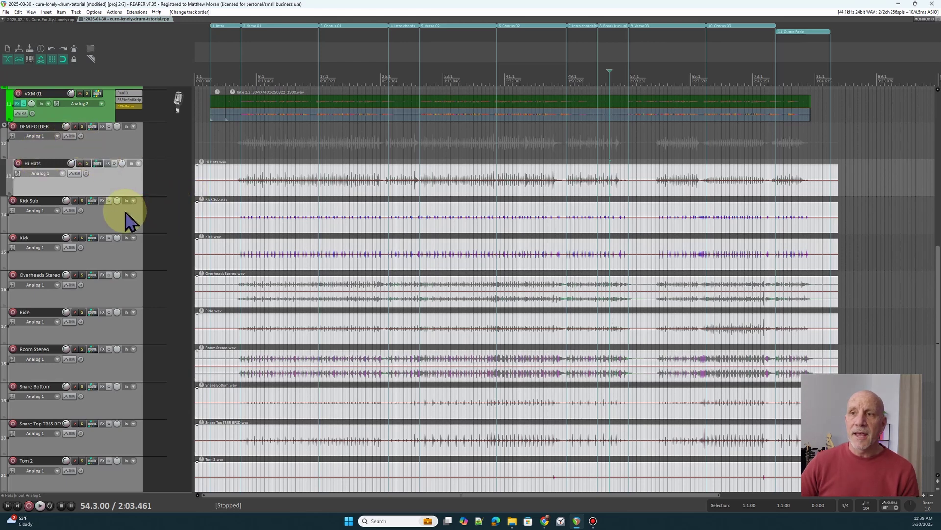
{"action": "left_click_drag", "start_coordinate": [110, 223], "coordinate": [110, 164]}
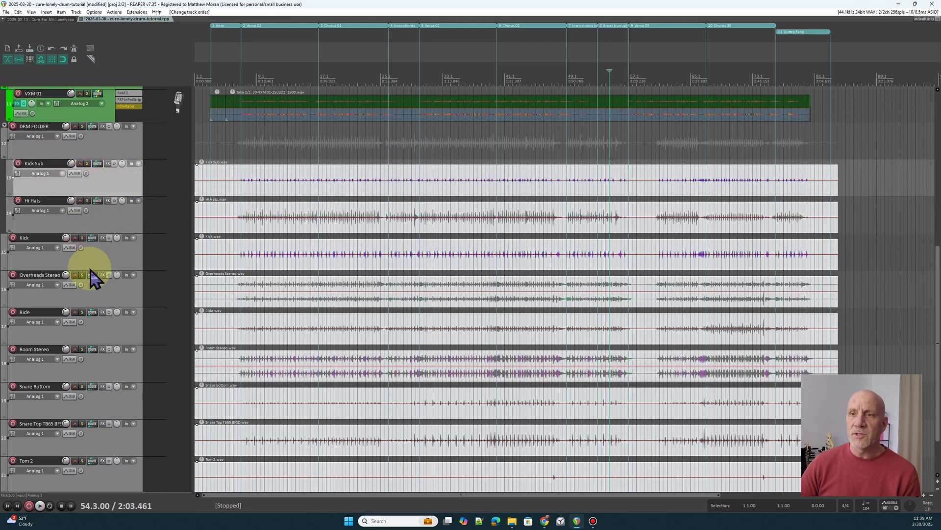
{"action": "scroll", "coordinate": [93, 403], "scroll_direction": "down", "scroll_amount": 2}
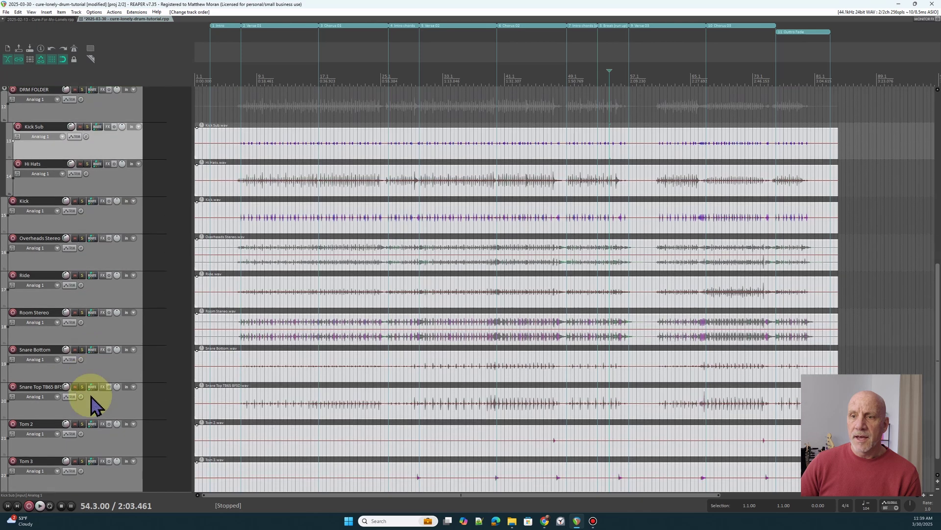
{"action": "scroll", "coordinate": [93, 405], "scroll_direction": "up", "scroll_amount": 3}
{"action": "left_click", "coordinate": [91, 268]}
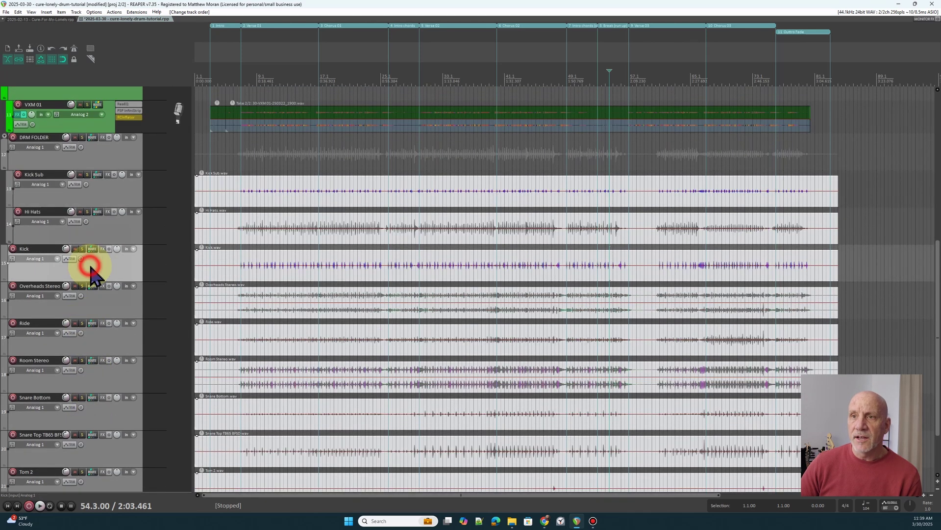
{"action": "left_click_drag", "start_coordinate": [91, 268], "coordinate": [93, 210]}
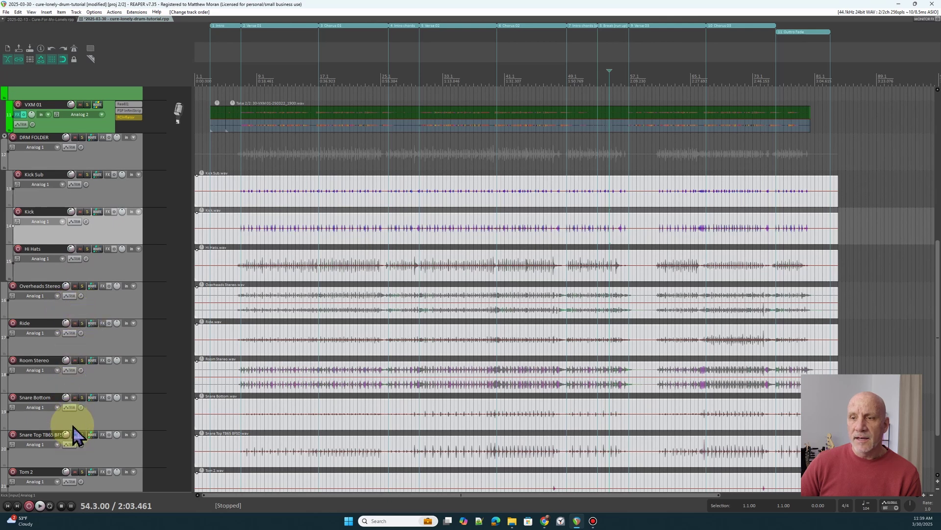
Move Snare Top and Snare Bottom into the drum folder below Kick, and nest Ride directly below Hi Hats
{"action": "left_click_drag", "start_coordinate": [83, 415], "coordinate": [72, 245]}
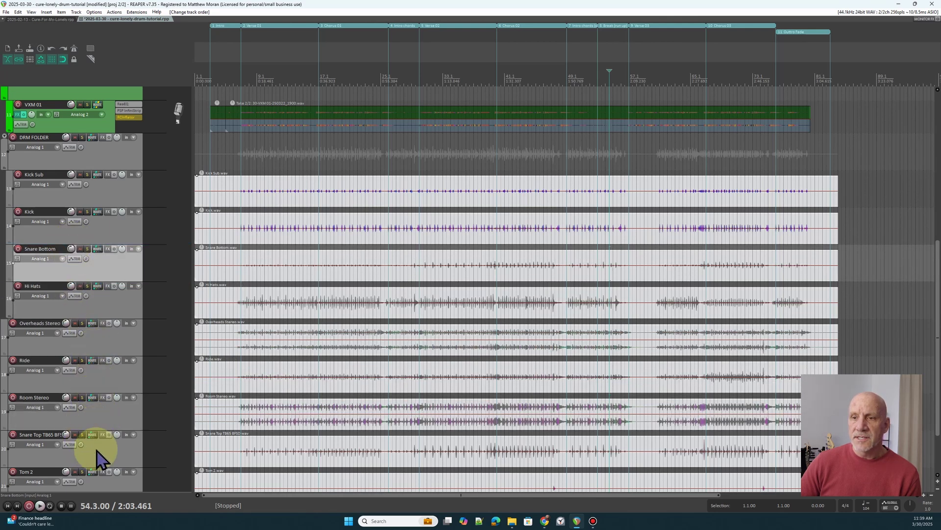
{"action": "left_click_drag", "start_coordinate": [98, 461], "coordinate": [81, 243]}
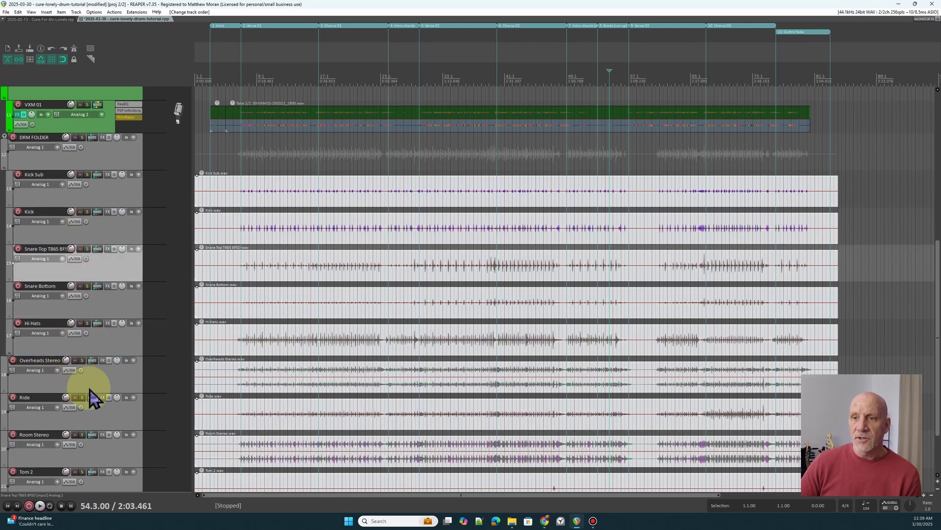
{"action": "left_click_drag", "start_coordinate": [98, 420], "coordinate": [98, 354]}
Move Tom 2 and Tom 3 above Overheads Stereo and nest both in the drum folder below Ride
{"action": "scroll", "coordinate": [101, 427], "scroll_direction": "down", "scroll_amount": 2}
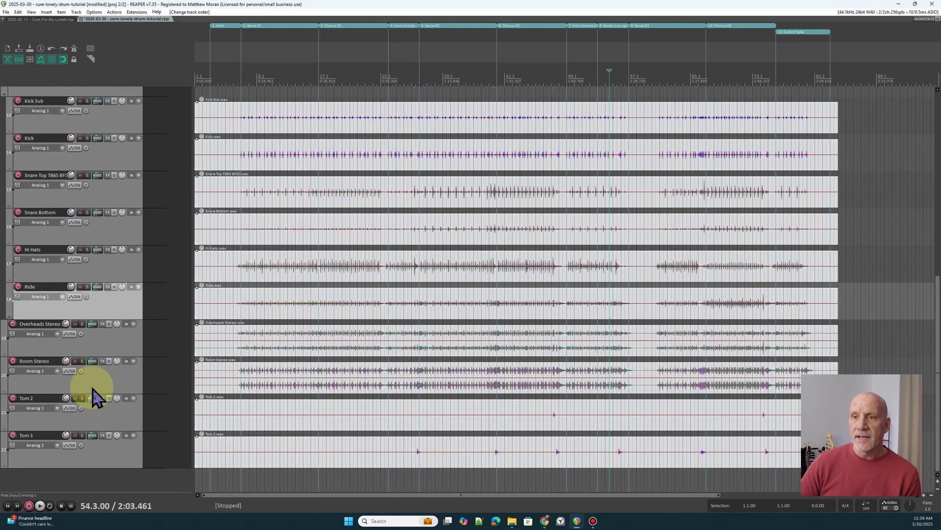
{"action": "left_click", "coordinate": [96, 428]}
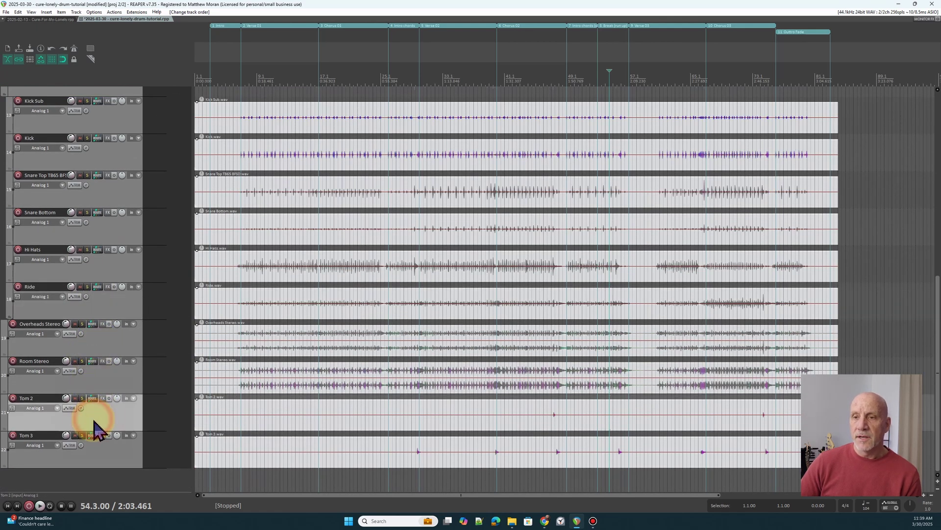
{"action": "left_click_drag", "start_coordinate": [100, 421], "coordinate": [86, 331]}
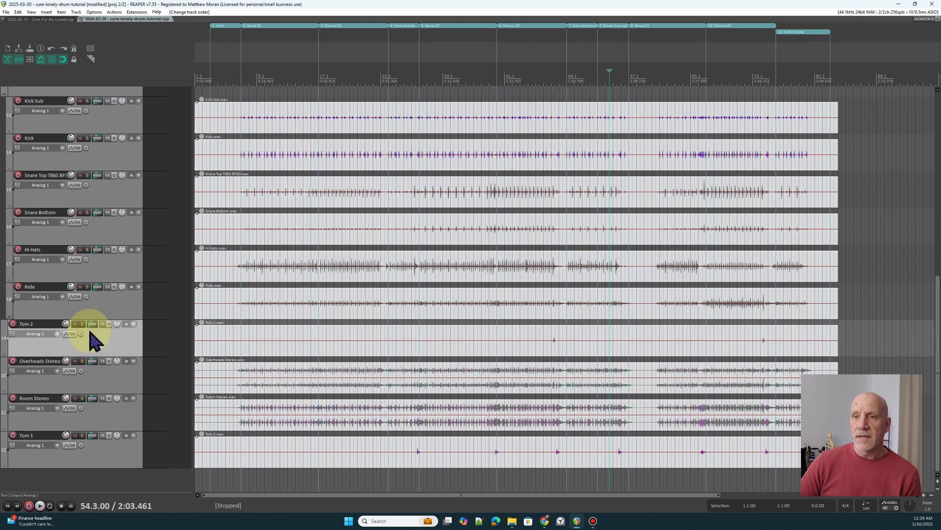
{"action": "left_click_drag", "start_coordinate": [103, 442], "coordinate": [94, 375]}
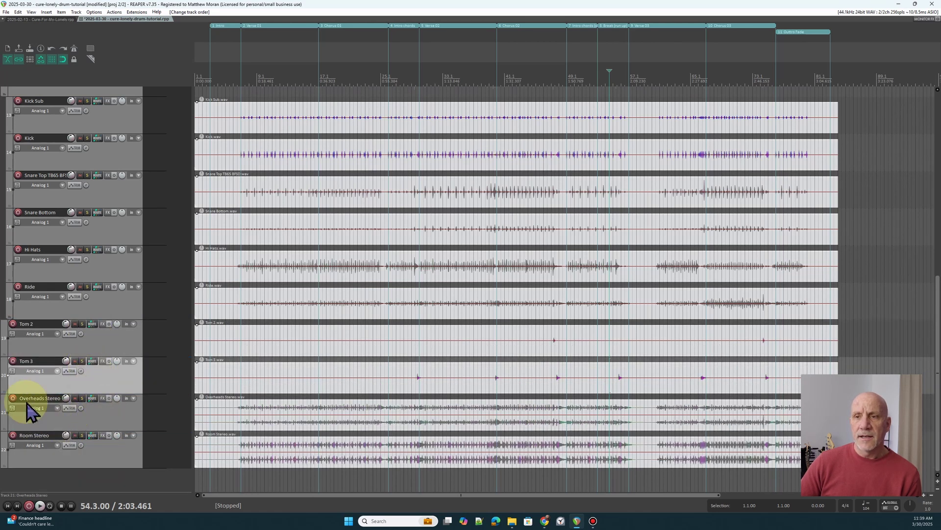
{"action": "mouse_move", "coordinate": [80, 347]}
{"action": "left_mouse_down"}
{"action": "mouse_move", "coordinate": [90, 315]}
{"action": "mouse_move", "coordinate": [83, 329]}
{"action": "left_mouse_up"}
{"action": "left_click_drag", "start_coordinate": [87, 382], "coordinate": [85, 358]}
Nest Overheads Stereo and Room Stereo as the last tracks in the drum folder
{"action": "left_click_drag", "start_coordinate": [88, 419], "coordinate": [42, 412]}
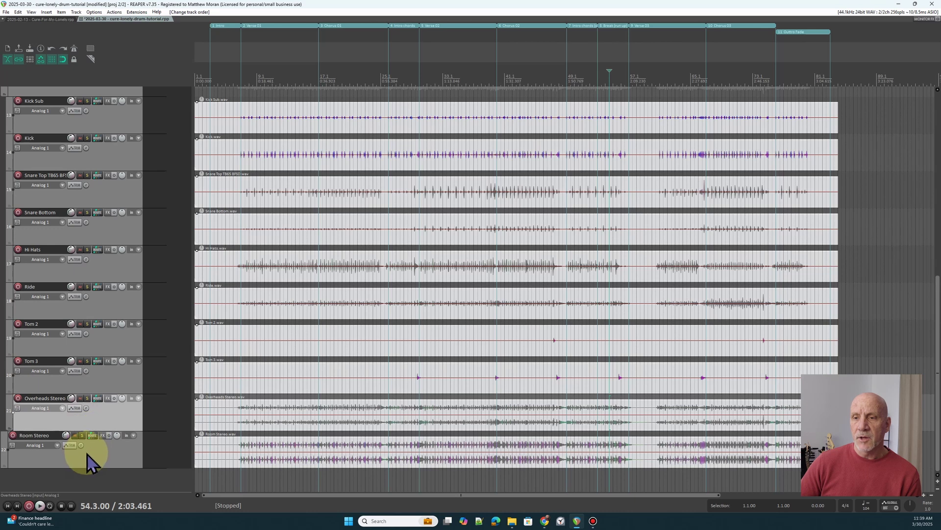
{"action": "left_click", "coordinate": [88, 450]}
{"action": "left_click_drag", "start_coordinate": [88, 451], "coordinate": [52, 435]}
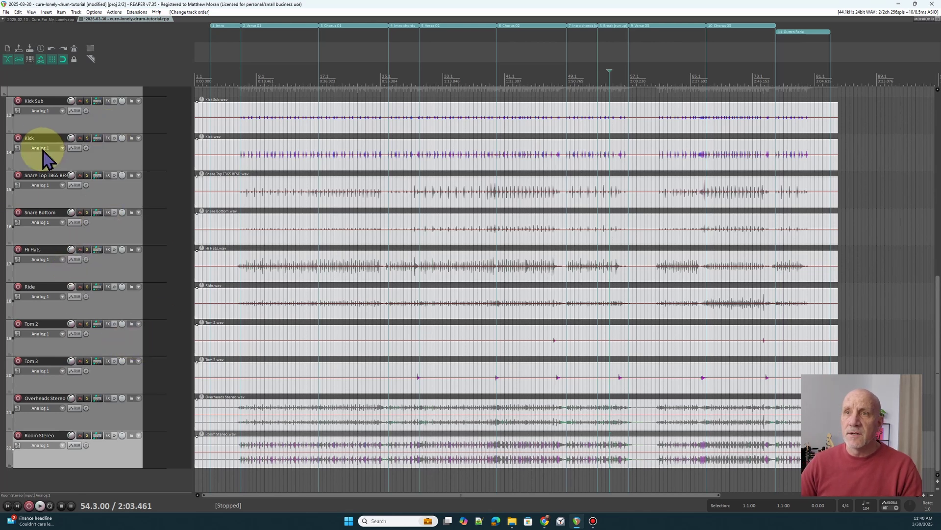
Add the DRM prefix to the two kick tracks, naming them DRM Kick Sub and DRM Kick
{"action": "double_click", "coordinate": [53, 100]}
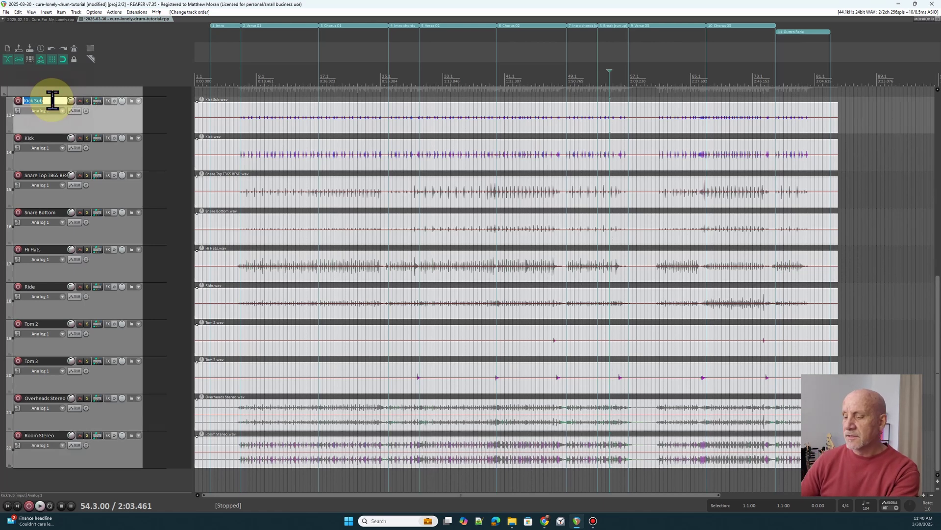
{"action": "key", "text": "Home"}
{"action": "type", "text": "D"}
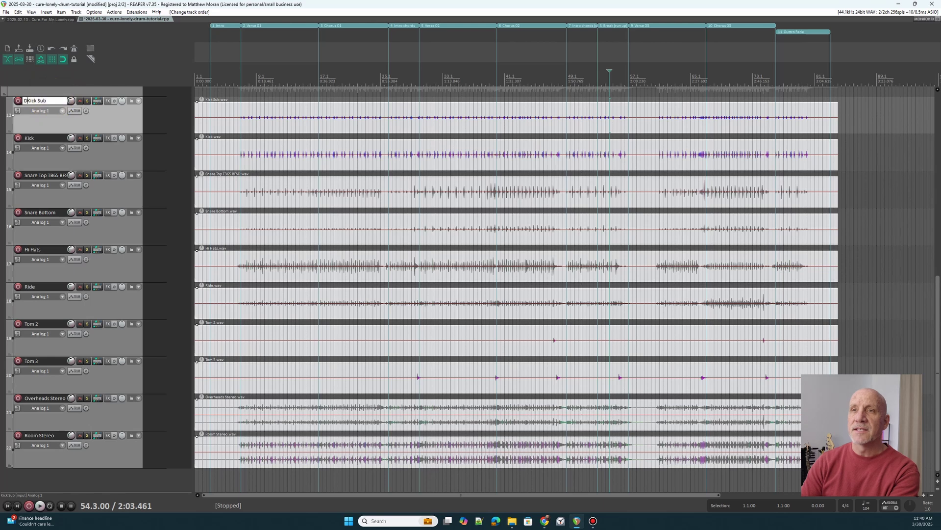
{"action": "left_click", "coordinate": [53, 98]}
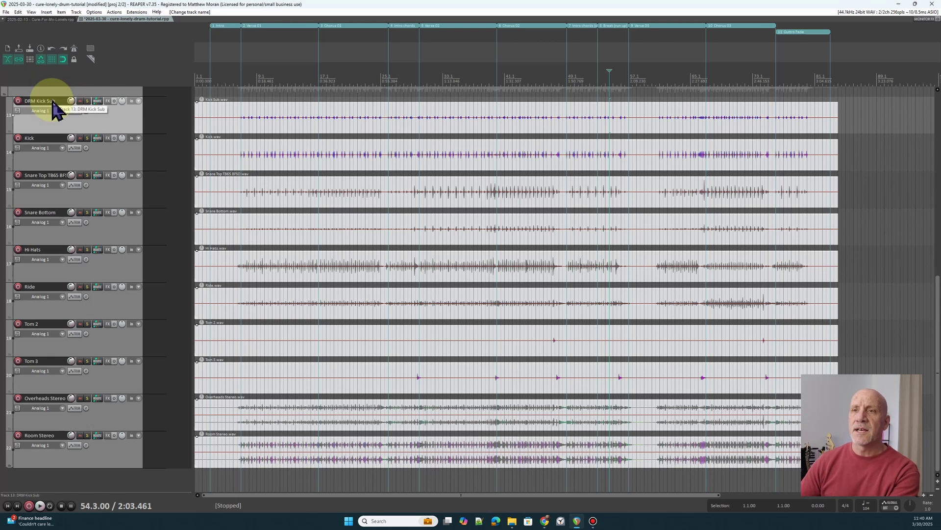
{"action": "double_click", "coordinate": [48, 137]}
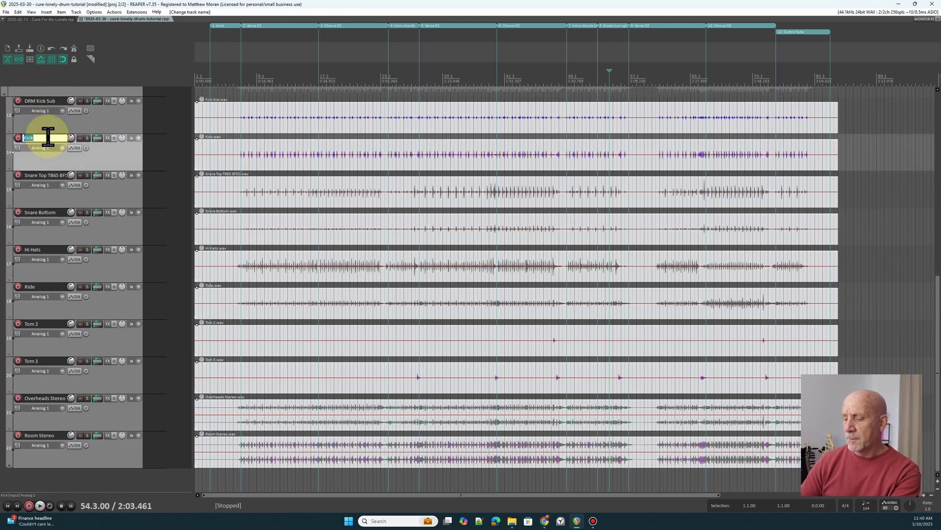
{"action": "type", "text": "DR"}
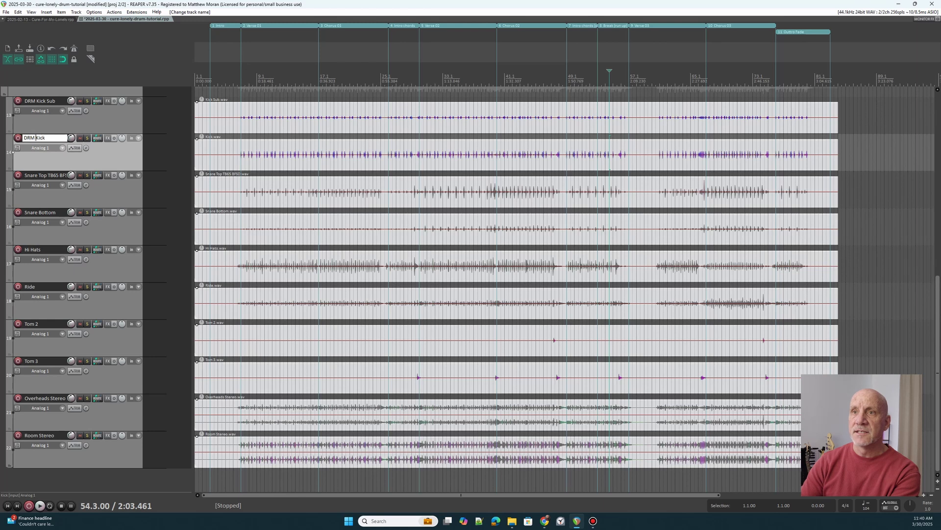
{"action": "type", "text": "M"}
{"action": "left_click", "coordinate": [49, 139]}
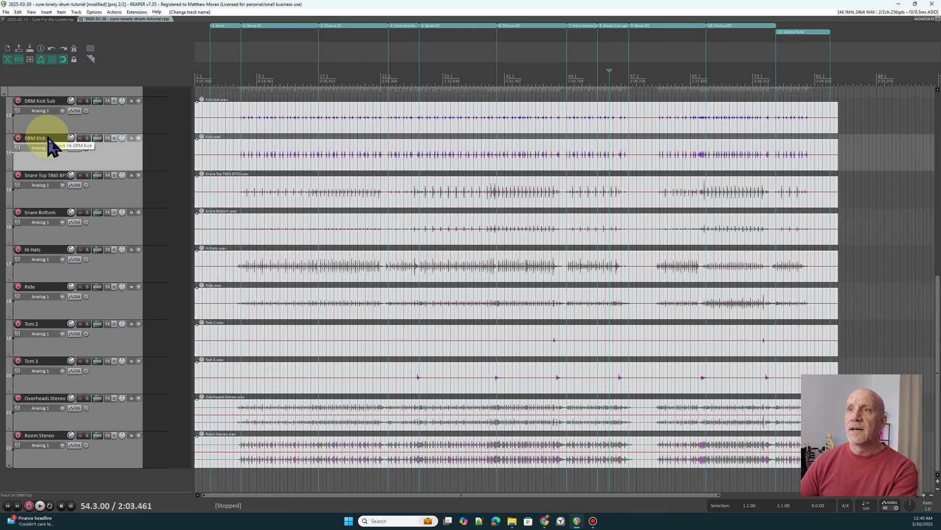
Apply the SWS Auto Color/Icon/Layout rules to the project's tracks and close the rules window
{"action": "left_click", "coordinate": [138, 13]}
{"action": "mouse_move", "coordinate": [144, 21]}
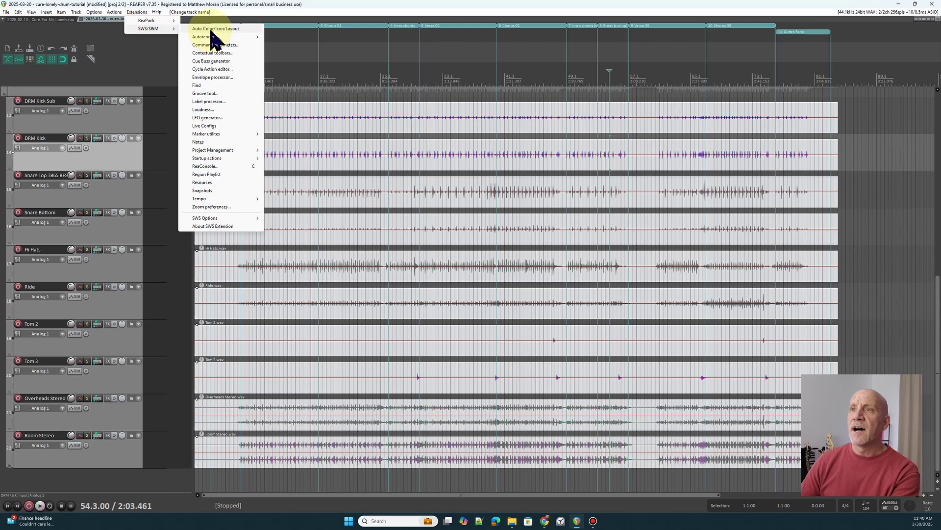
{"action": "key", "text": "Escape"}
{"action": "key", "text": "Escape"}
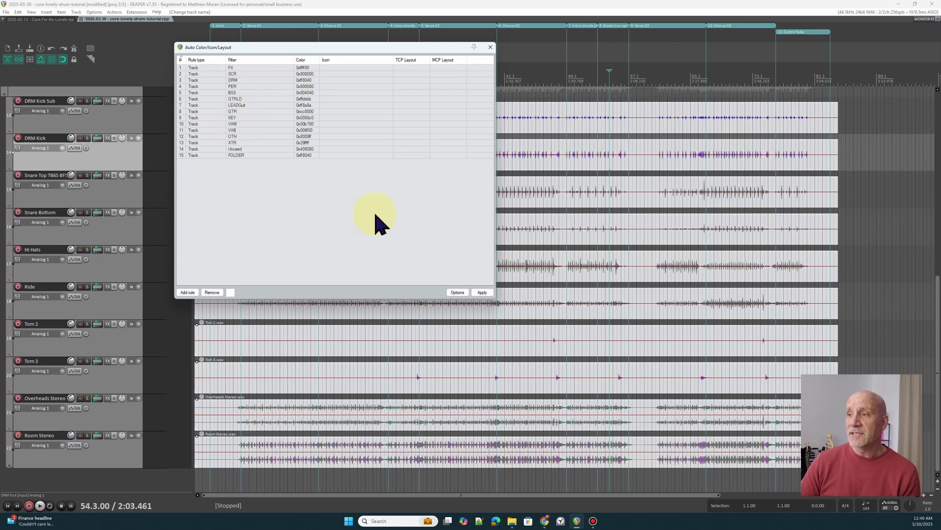
{"action": "left_click", "coordinate": [482, 292]}
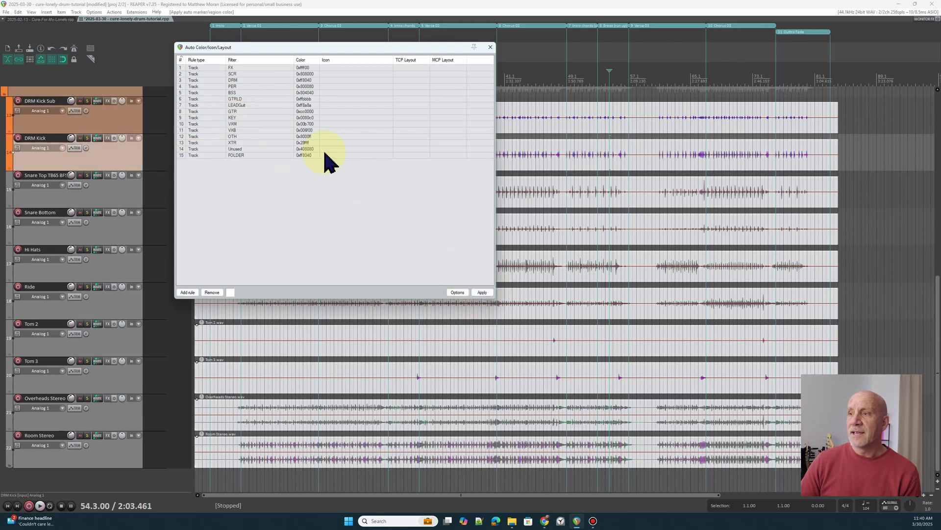
{"action": "left_click", "coordinate": [490, 47]}
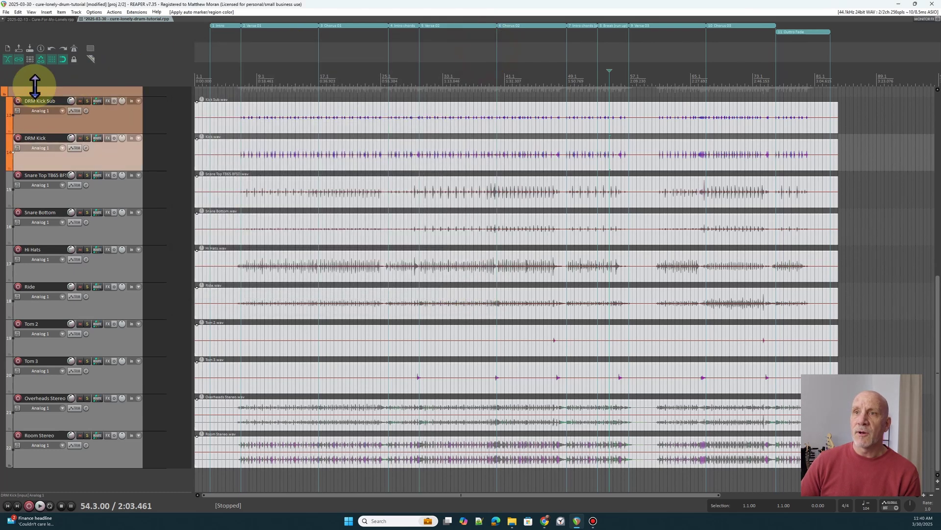
Collapse DRM FOLDER fully so its child tracks are reduced to a thin strip
{"action": "scroll", "coordinate": [36, 98], "scroll_direction": "up", "scroll_amount": 1}
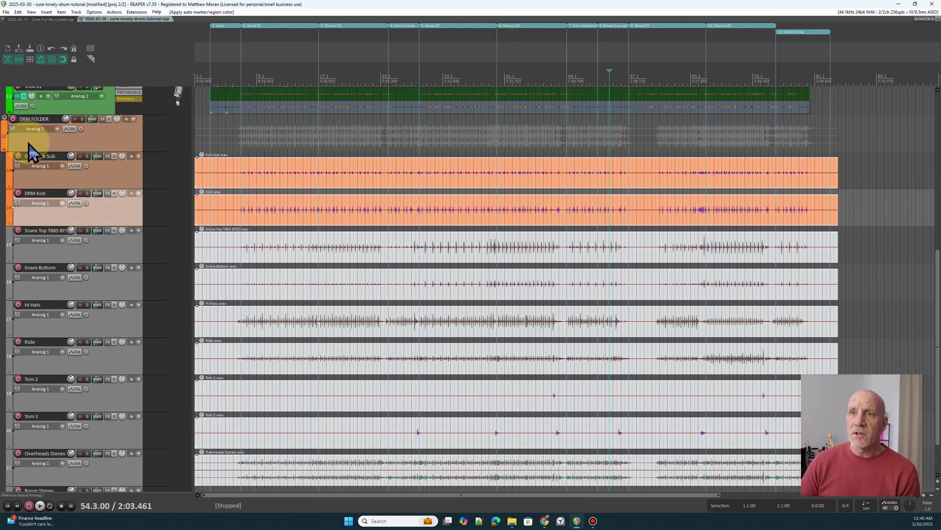
{"action": "left_click", "coordinate": [6, 119]}
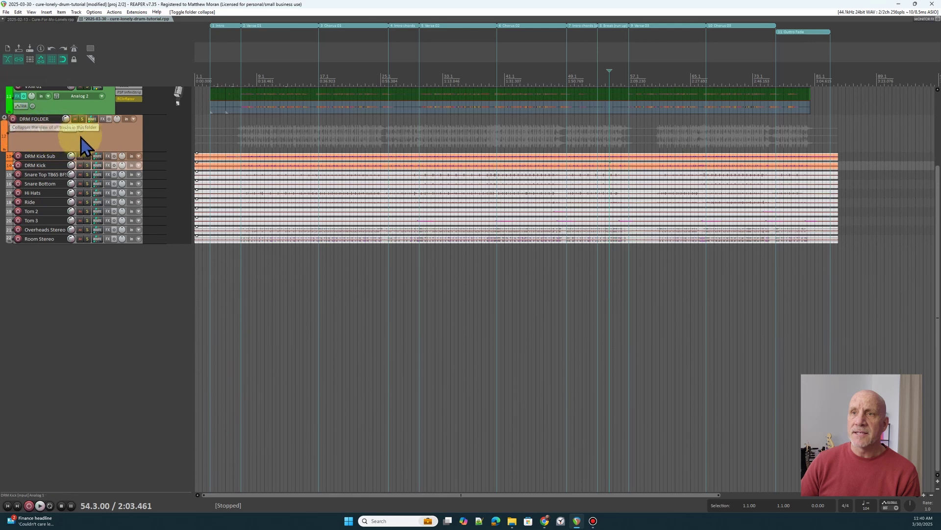
{"action": "scroll", "coordinate": [93, 211], "scroll_direction": "up", "scroll_amount": 3}
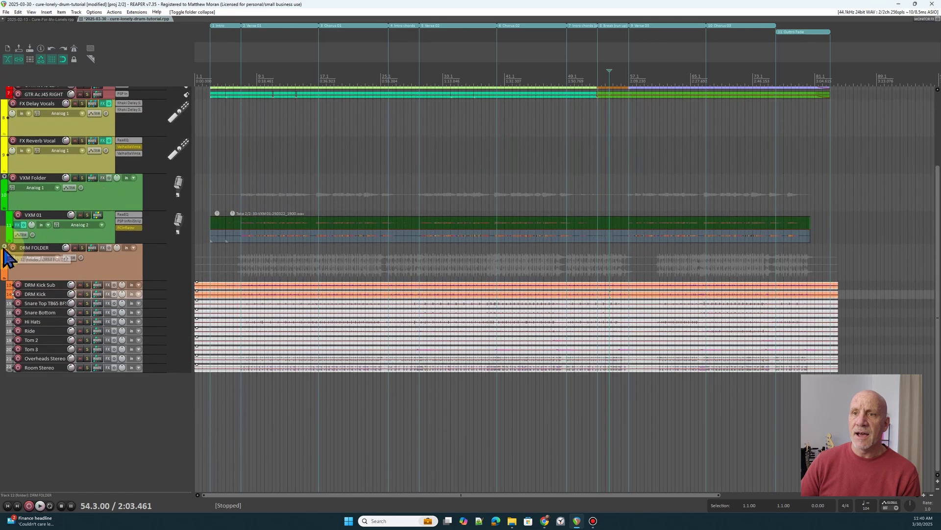
{"action": "left_click", "coordinate": [6, 252]}
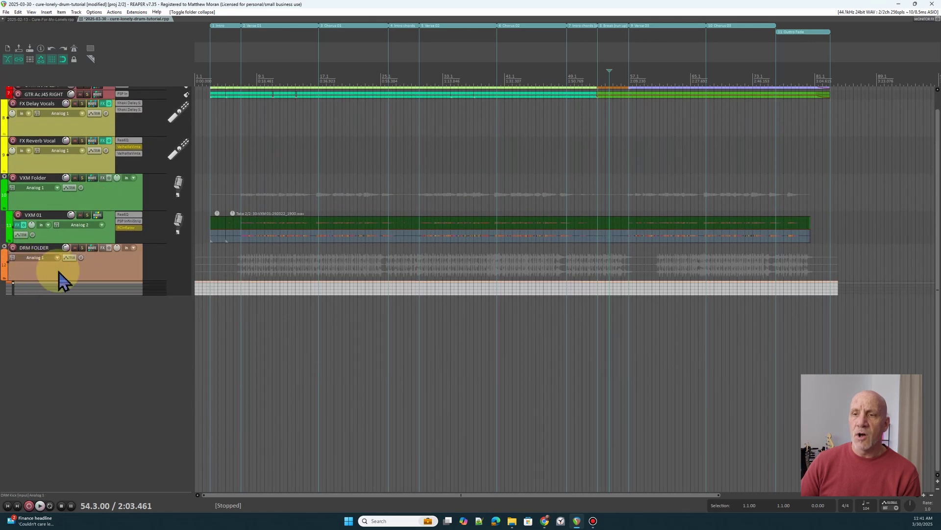
{"action": "scroll", "coordinate": [94, 275], "scroll_direction": "up", "scroll_amount": 5}
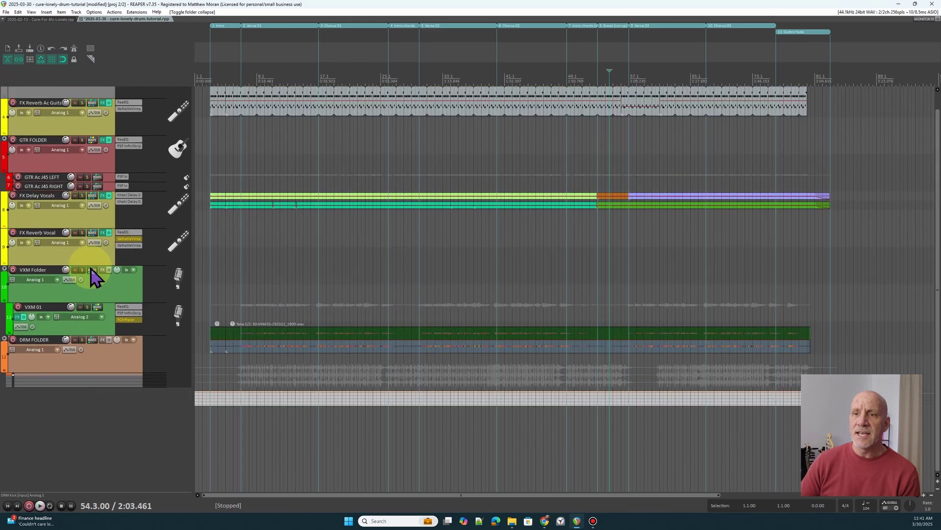
Move DRM FOLDER with its child tracks to directly below the MIDI Drums track and expand it
{"action": "left_click_drag", "start_coordinate": [93, 471], "coordinate": [69, 203]}
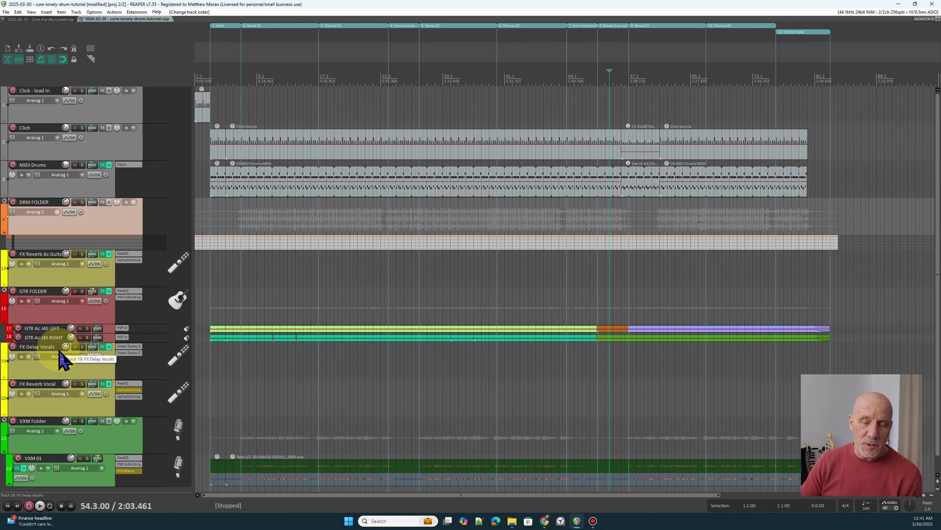
{"action": "left_click", "coordinate": [4, 201]}
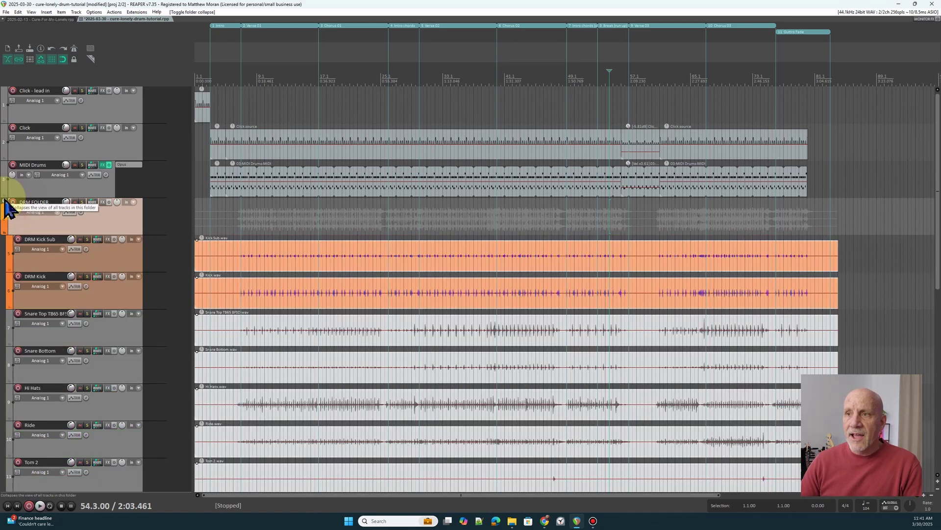
Select all the drum stem tracks in DRM FOLDER, lower their volume to -inf dB, and place the edit cursor at measure 7
{"action": "scroll", "coordinate": [122, 304], "scroll_direction": "down", "scroll_amount": 5}
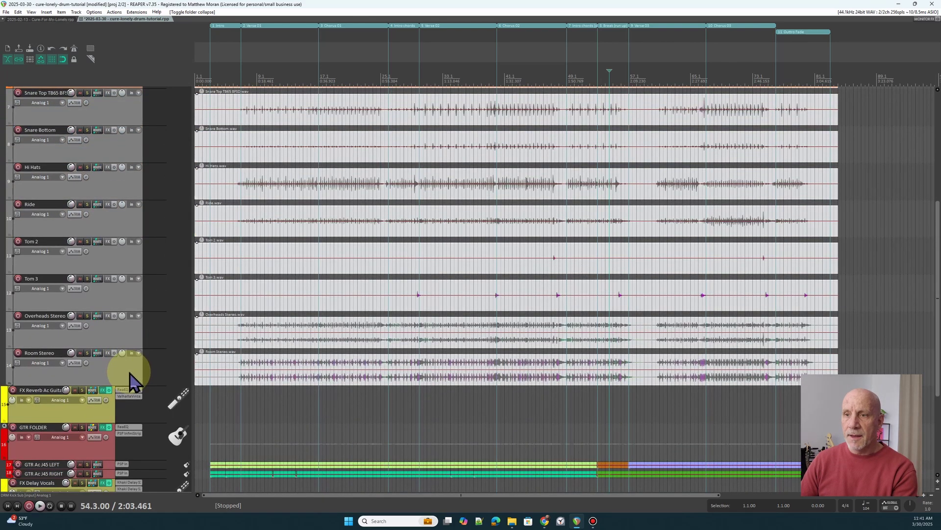
{"action": "scroll", "coordinate": [102, 238], "scroll_direction": "up", "scroll_amount": 3}
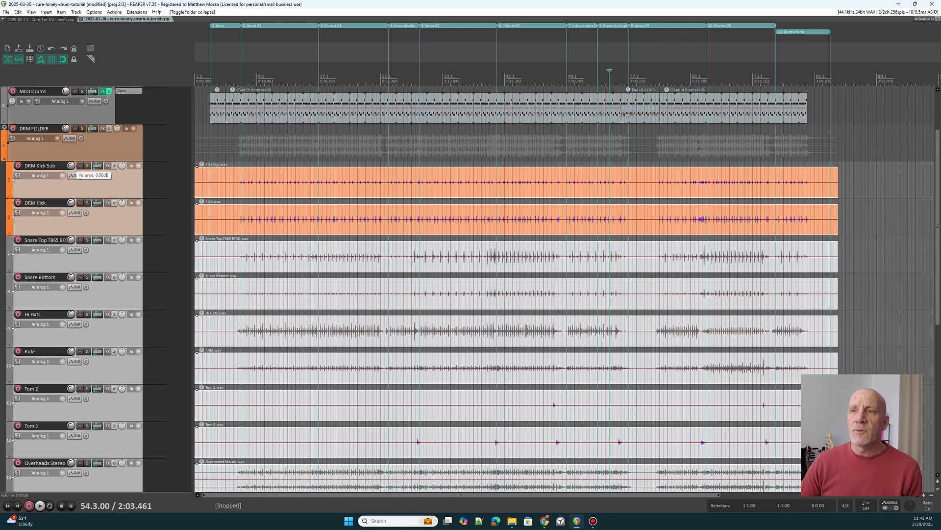
{"action": "left_click_drag", "start_coordinate": [71, 166], "coordinate": [74, 170]}
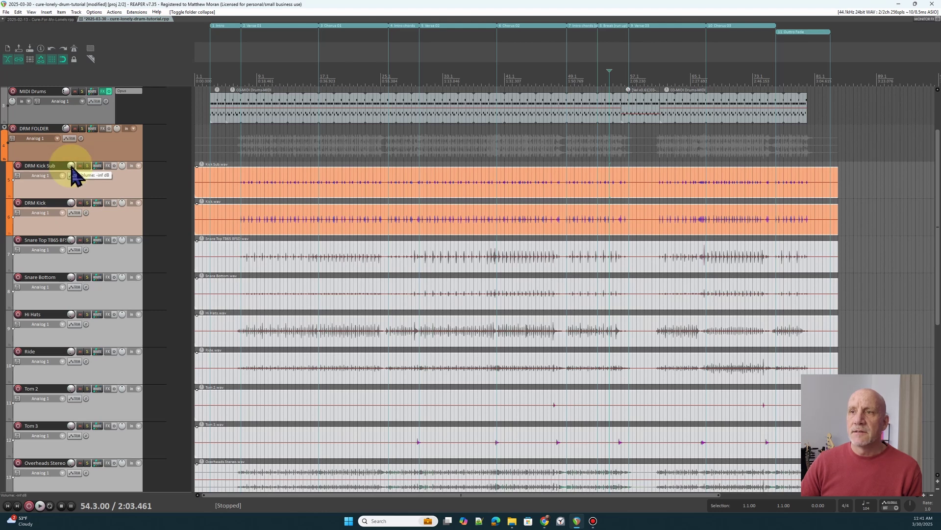
{"action": "scroll", "coordinate": [120, 196], "scroll_direction": "up", "scroll_amount": 3}
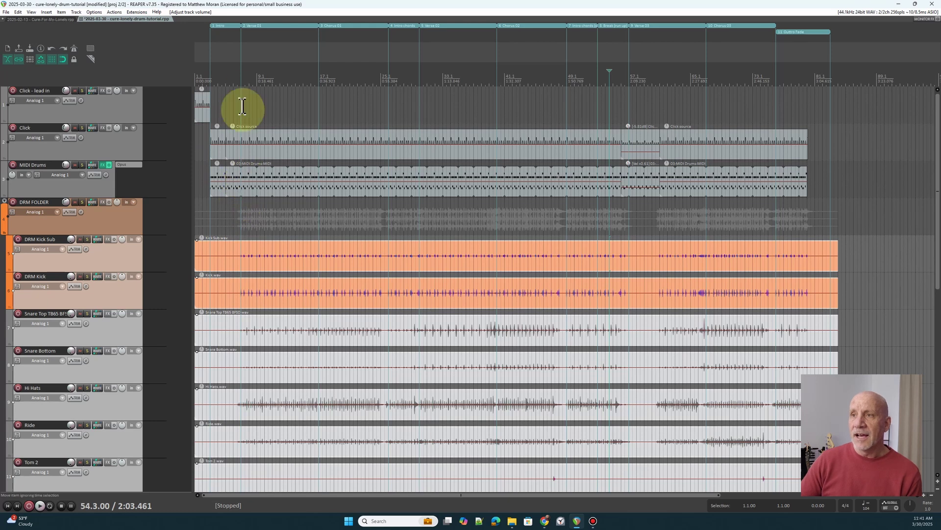
{"action": "left_click", "coordinate": [240, 80]}
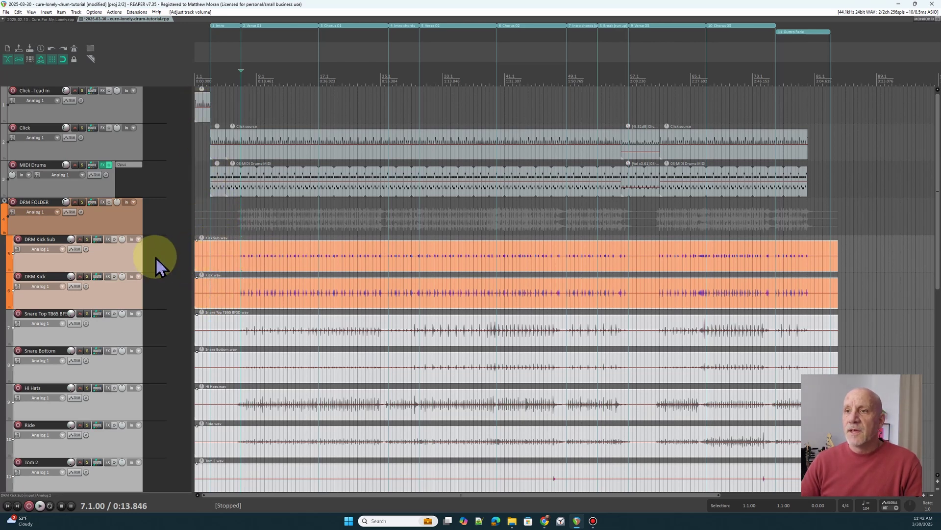
Insert a new track between MIDI Drums and DRM FOLDER and name it FX Reverb Drums
{"action": "right_click", "coordinate": [84, 189]}
{"action": "left_click", "coordinate": [103, 212]}
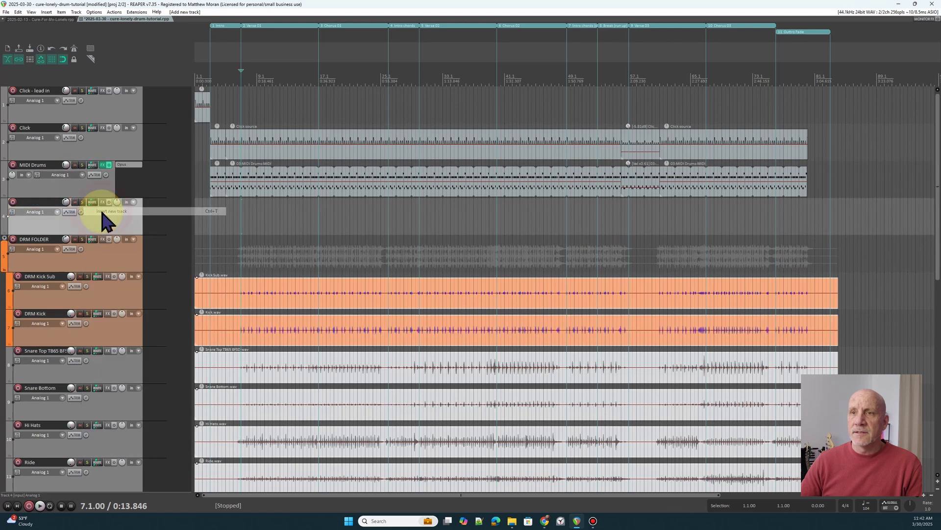
{"action": "double_click", "coordinate": [24, 202]}
{"action": "type", "text": "DR"}
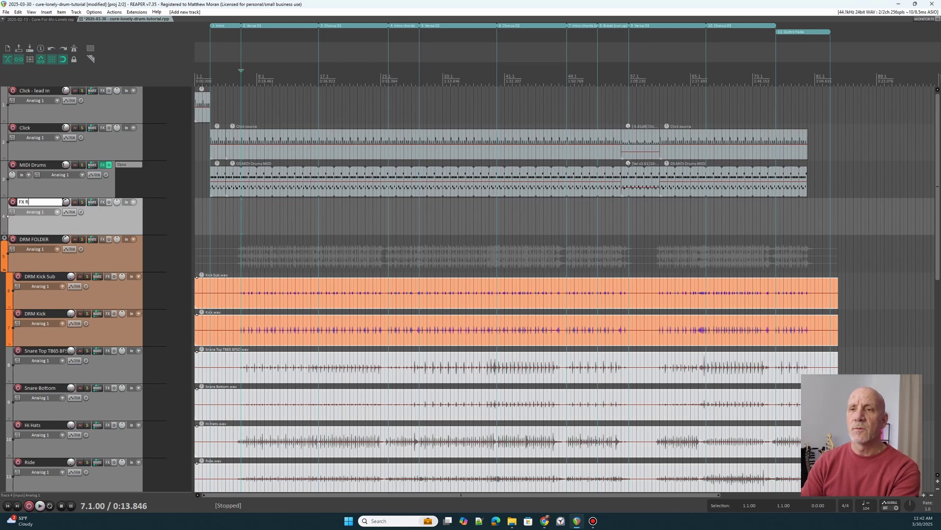
{"action": "type", "text": "Reverb Drums"}
{"action": "left_click", "coordinate": [26, 206]}
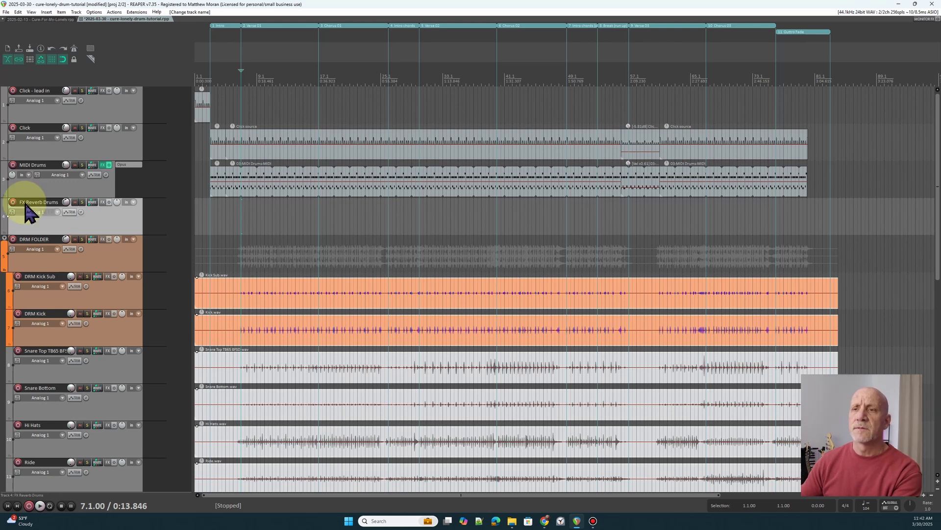
Load the saved reverb FX chain with ReaEQ and ValhallaVintageVerb on FX Reverb Drums and view its ReaEQ settings
{"action": "right_click", "coordinate": [104, 211]}
{"action": "mouse_move", "coordinate": [128, 235]}
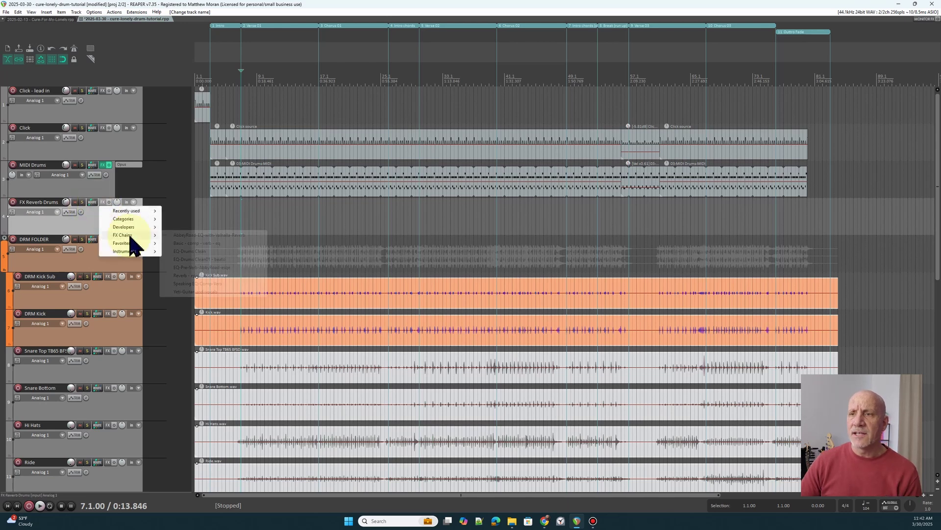
{"action": "left_click", "coordinate": [205, 236]}
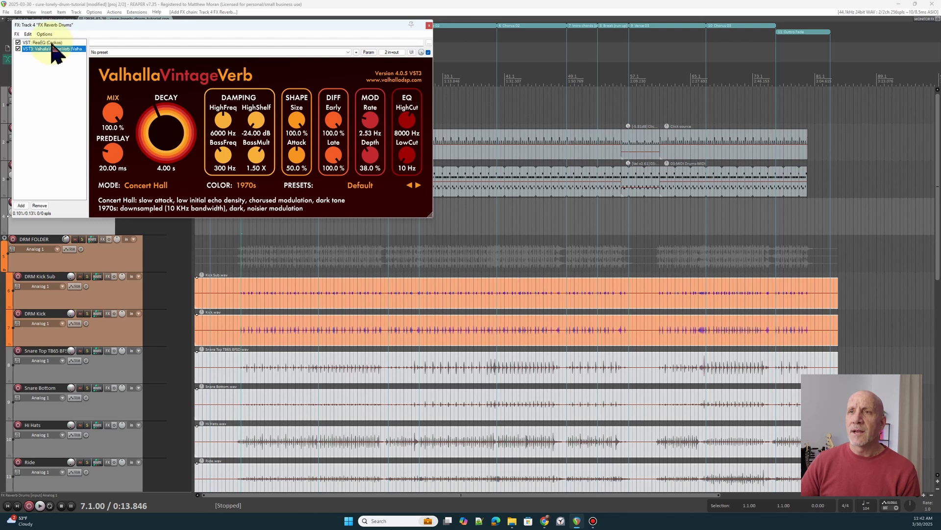
{"action": "left_click", "coordinate": [42, 43]}
{"action": "left_click_drag", "start_coordinate": [151, 25], "coordinate": [292, 80]}
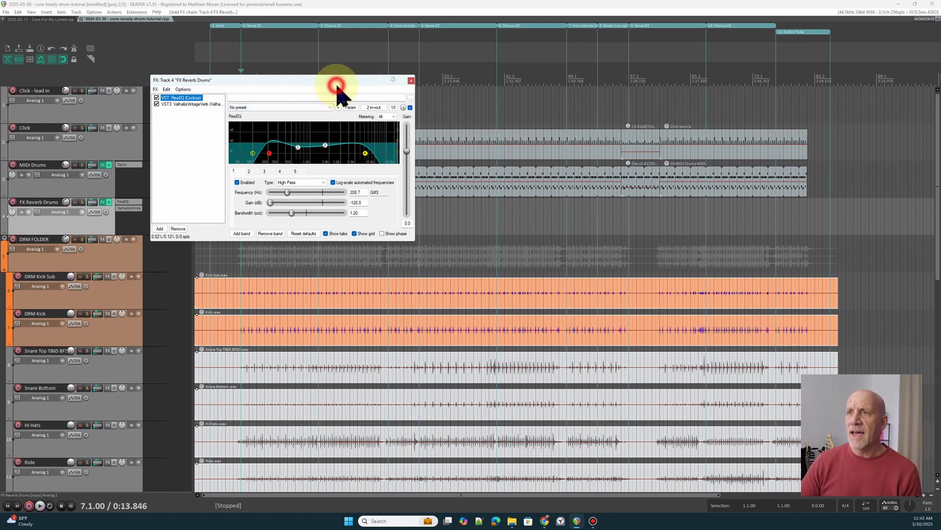
{"action": "left_click_drag", "start_coordinate": [338, 85], "coordinate": [340, 81]}
Apply the Drum Plate preset from the Plates category to ValhallaVintageVerb and close the FX window
{"action": "left_click", "coordinate": [192, 98]}
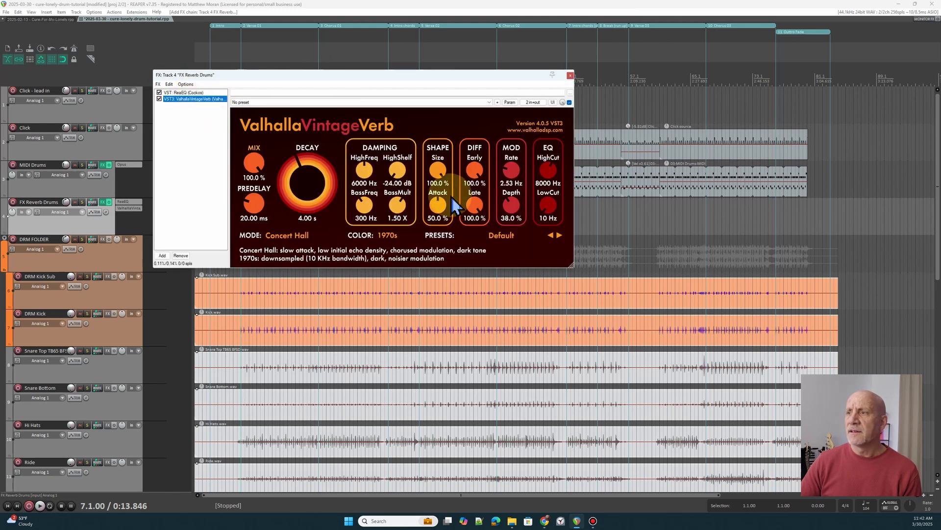
{"action": "left_click", "coordinate": [497, 235]}
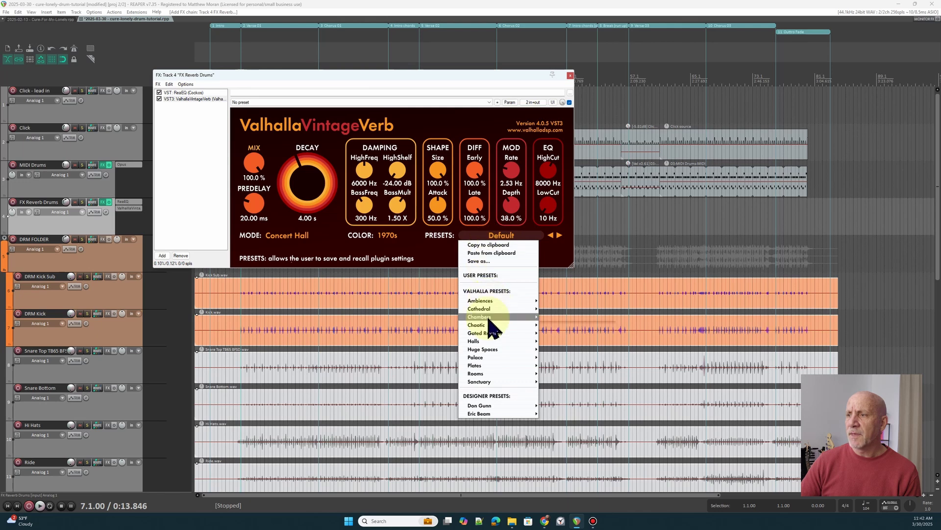
{"action": "mouse_move", "coordinate": [491, 375]}
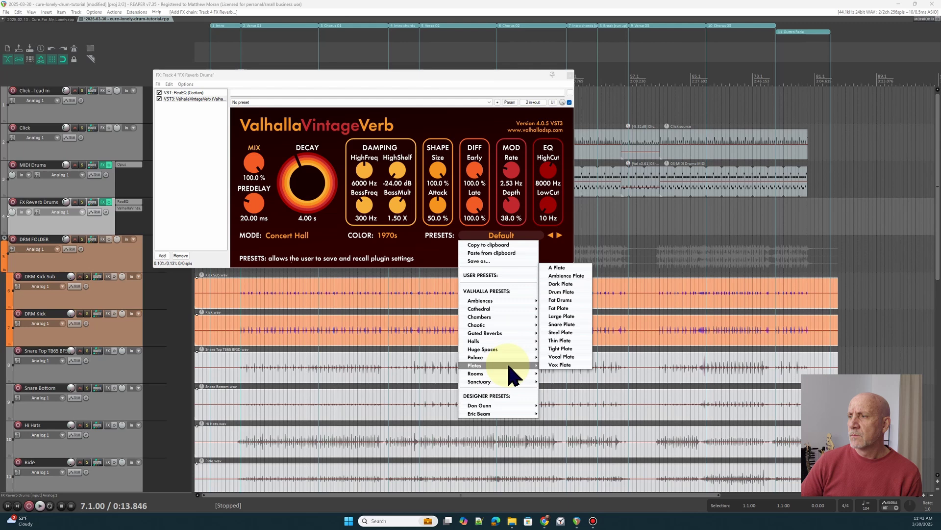
{"action": "left_click", "coordinate": [562, 292]}
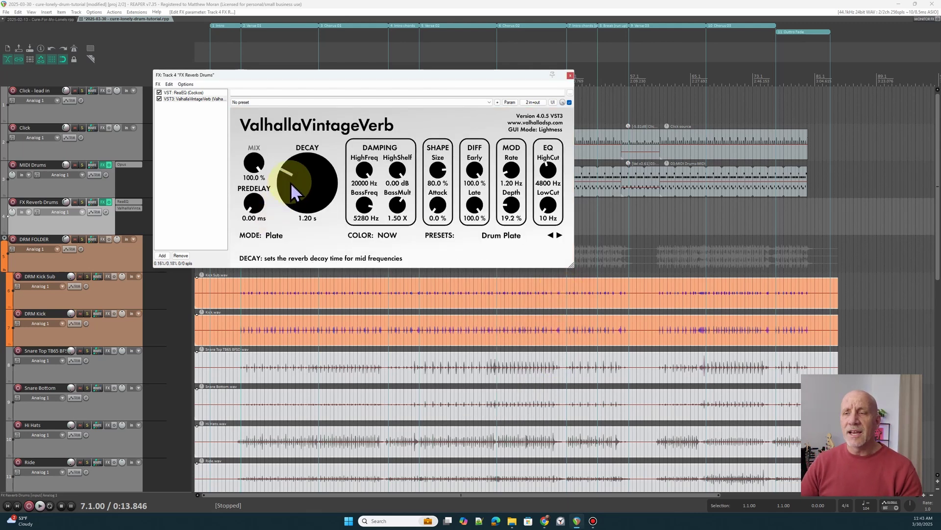
{"action": "left_click_drag", "start_coordinate": [365, 76], "coordinate": [480, 96]}
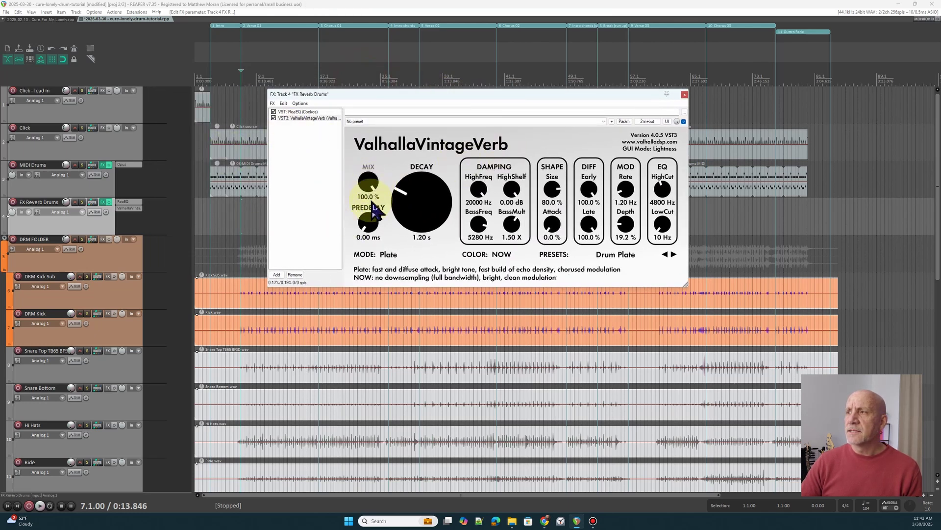
{"action": "left_click", "coordinate": [685, 94]}
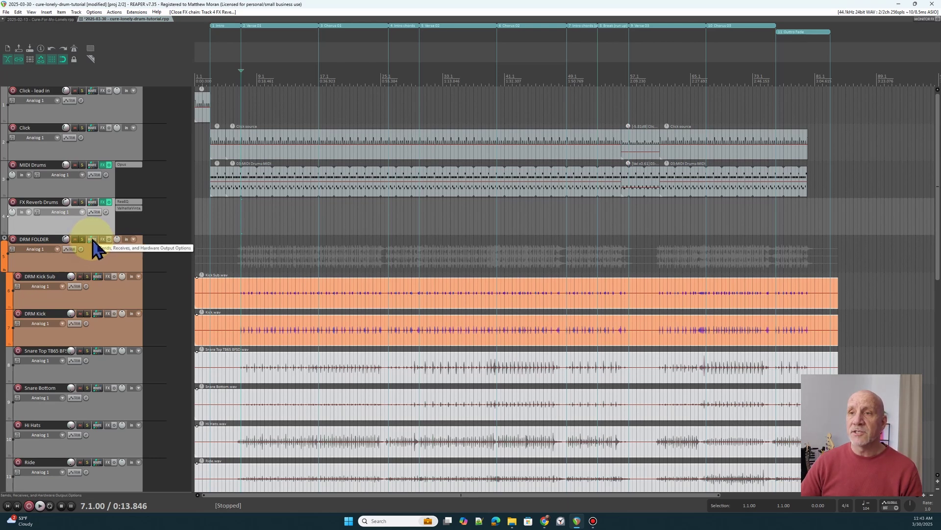
Create a send from DRM FOLDER to FX Reverb Drums and set its level to about -10.7 dB
{"action": "left_click_drag", "start_coordinate": [93, 242], "coordinate": [95, 214]}
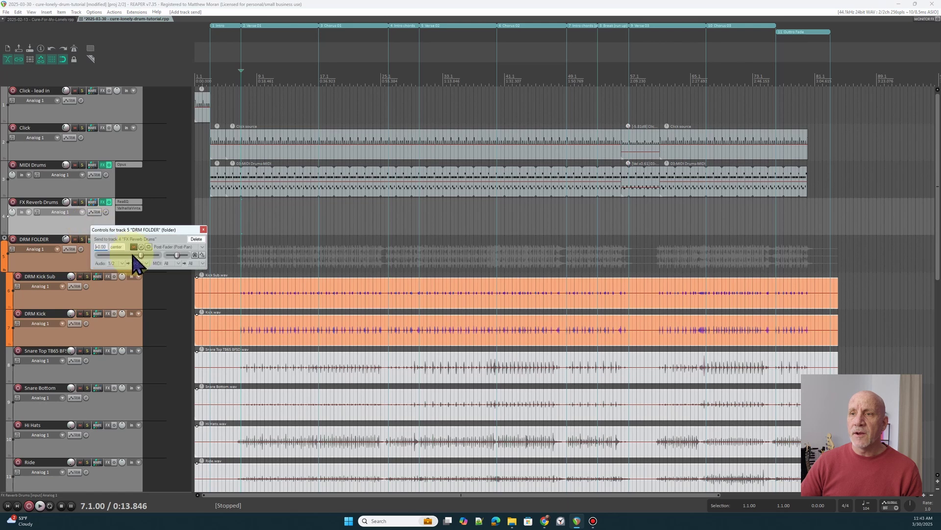
{"action": "left_click_drag", "start_coordinate": [139, 255], "coordinate": [131, 264]}
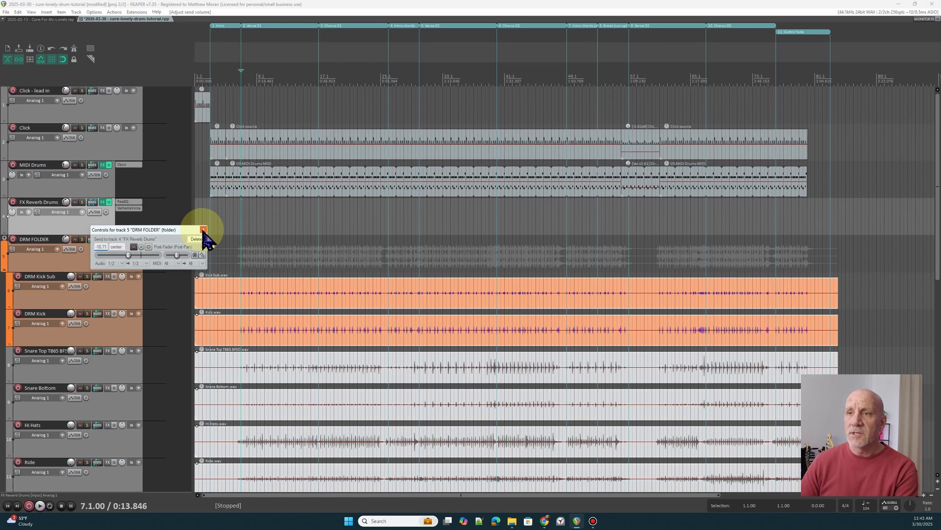
{"action": "left_click", "coordinate": [202, 226]}
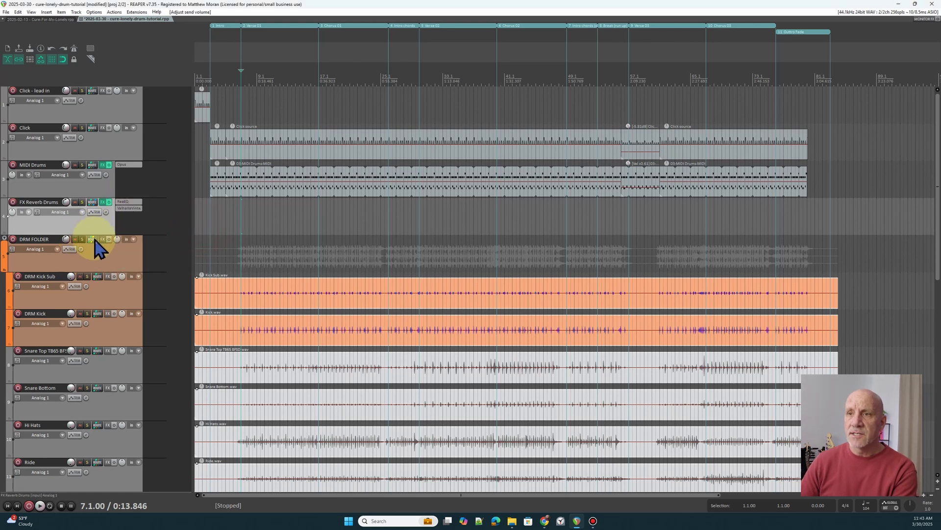
Mute the FX Reverb Drums track and solo DRM FOLDER
{"action": "left_click", "coordinate": [74, 202]}
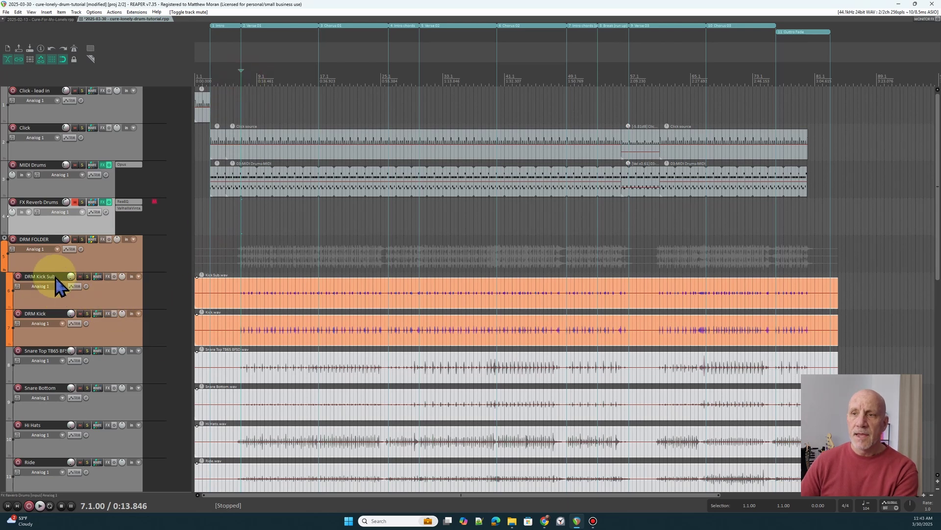
{"action": "left_click", "coordinate": [82, 239]}
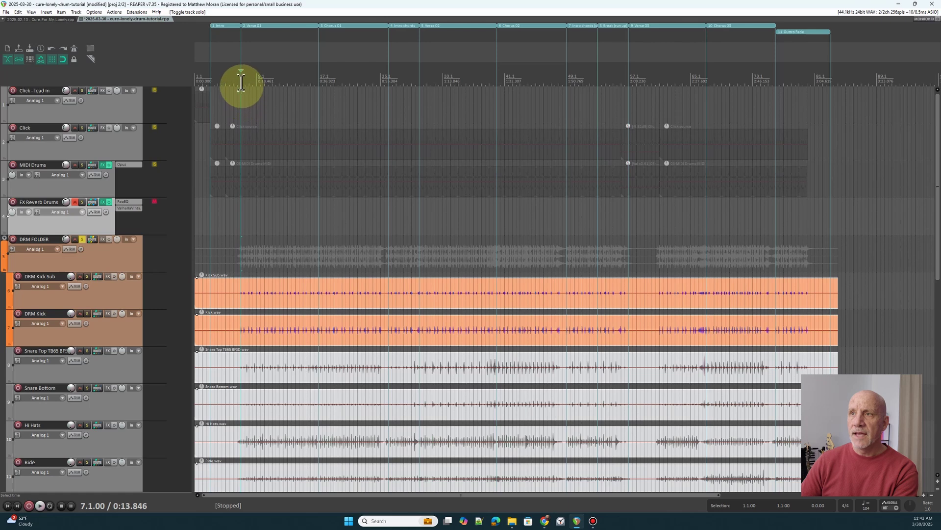
Set a time selection over Verse 01 from 7.1.00 to 17.1.00 and enable repeat
{"action": "left_click_drag", "start_coordinate": [241, 84], "coordinate": [317, 84]}
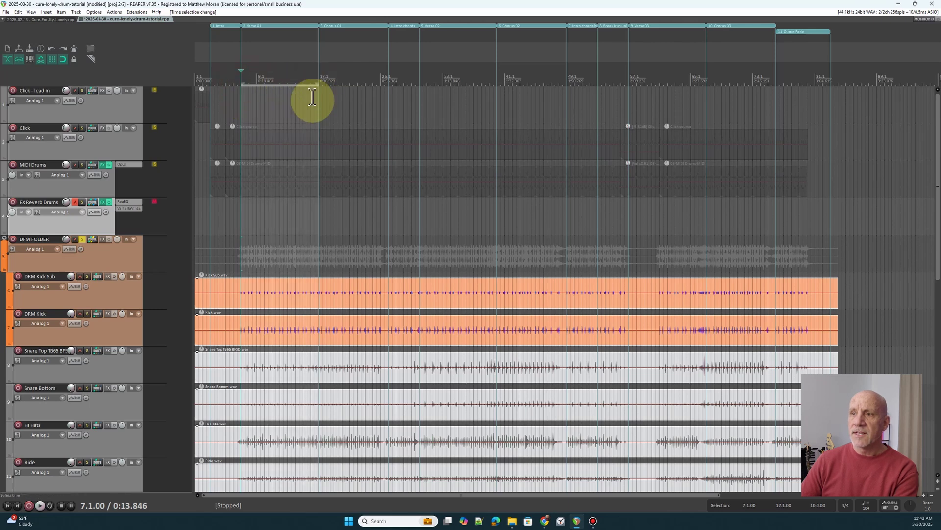
{"action": "left_click", "coordinate": [50, 505]}
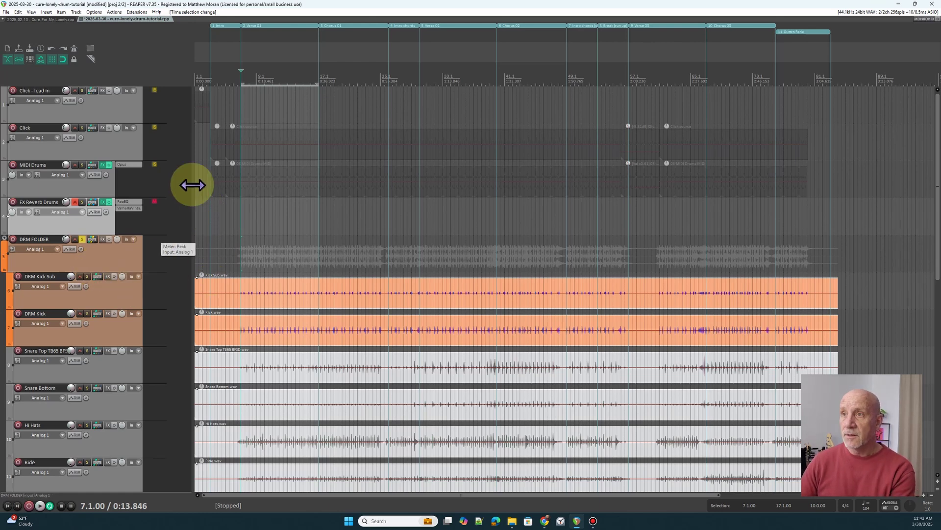
Play the looped verse and bring up the volumes of DRM Kick Sub and DRM Kick by ear
{"action": "key", "text": "space"}
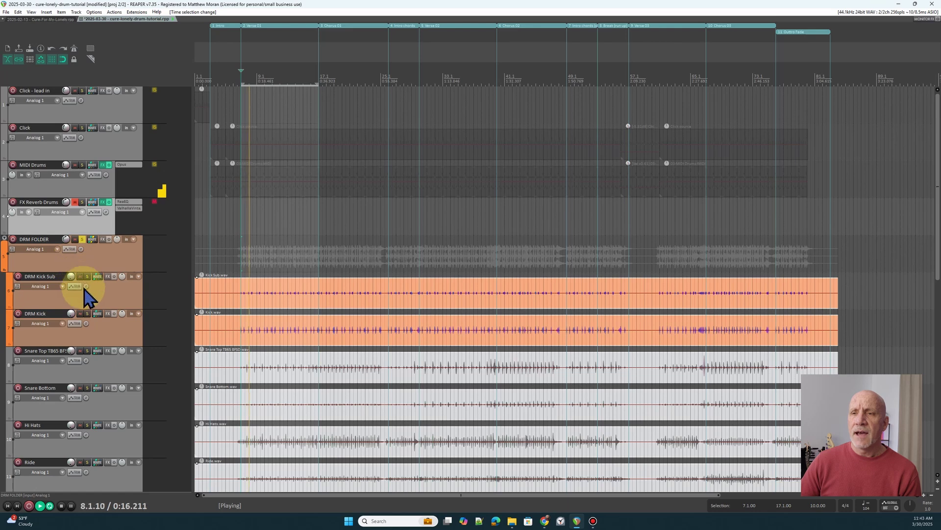
{"action": "left_click_drag", "start_coordinate": [71, 276], "coordinate": [71, 284]}
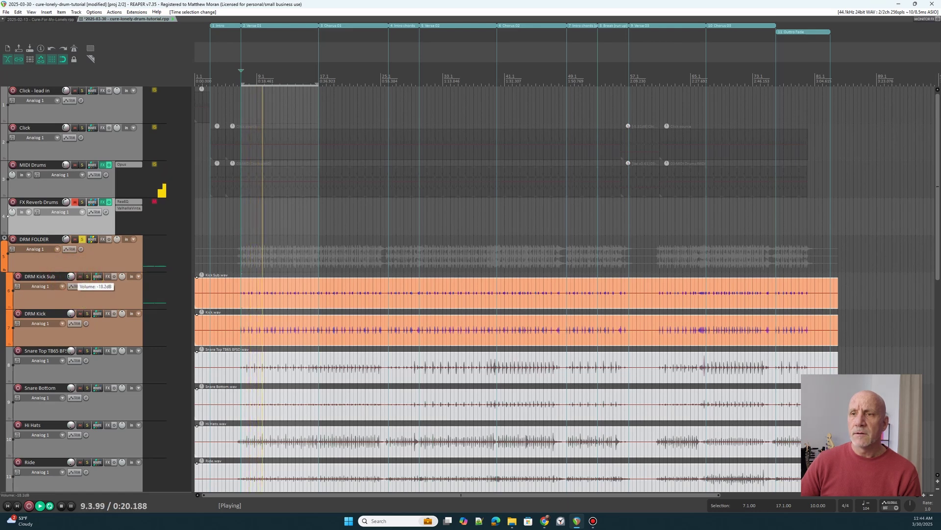
{"action": "left_click_drag", "start_coordinate": [71, 282], "coordinate": [71, 280]}
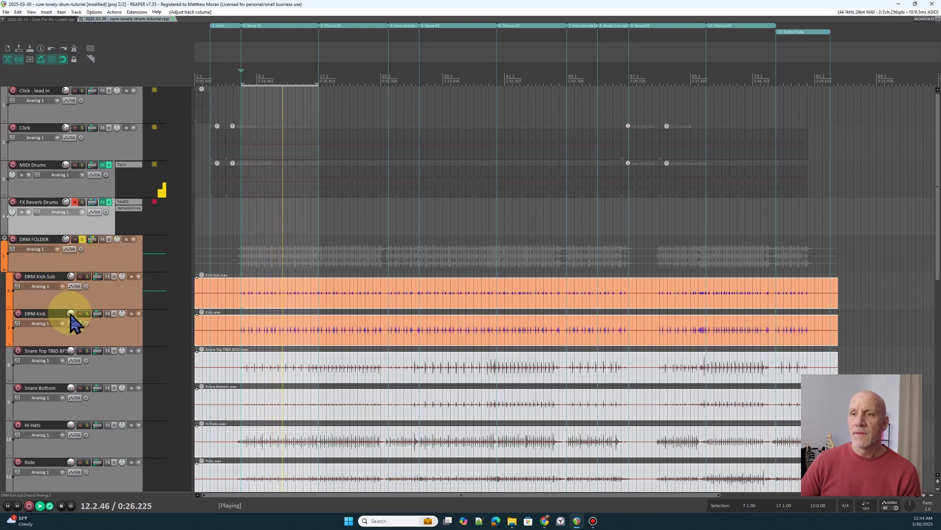
{"action": "left_click_drag", "start_coordinate": [71, 313], "coordinate": [71, 316]}
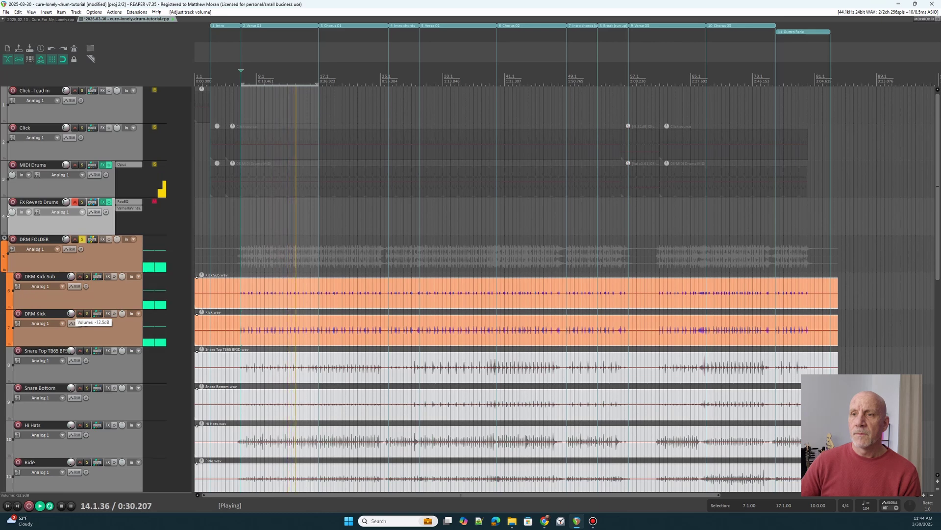
{"action": "left_click", "coordinate": [72, 314]}
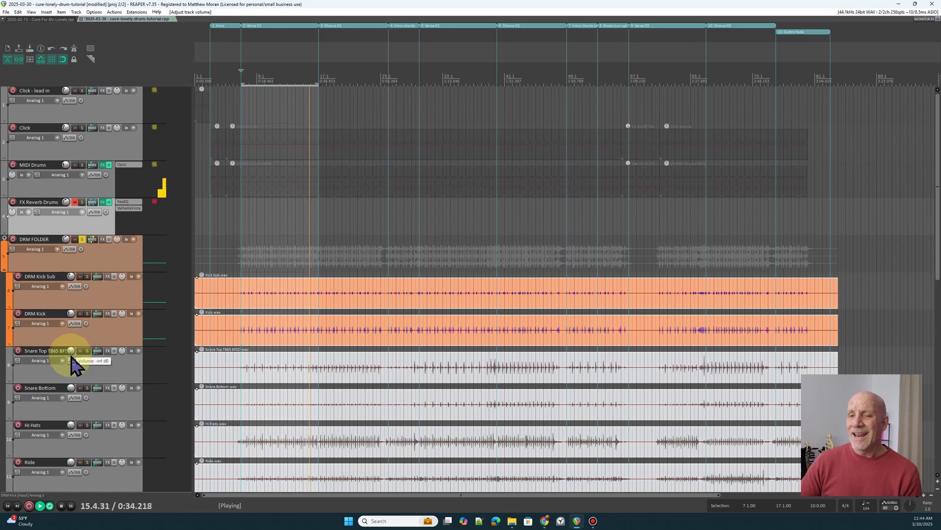
{"action": "left_click", "coordinate": [90, 339]}
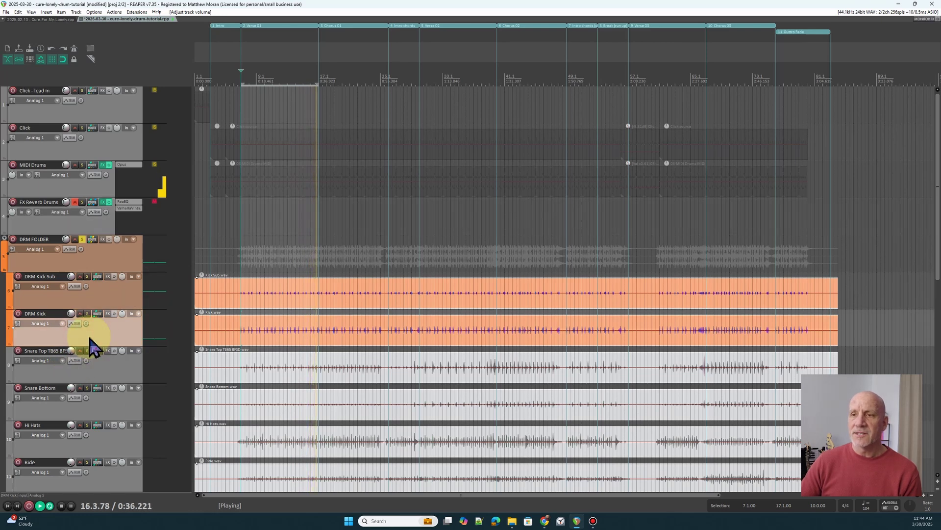
{"action": "right_click", "coordinate": [90, 338]}
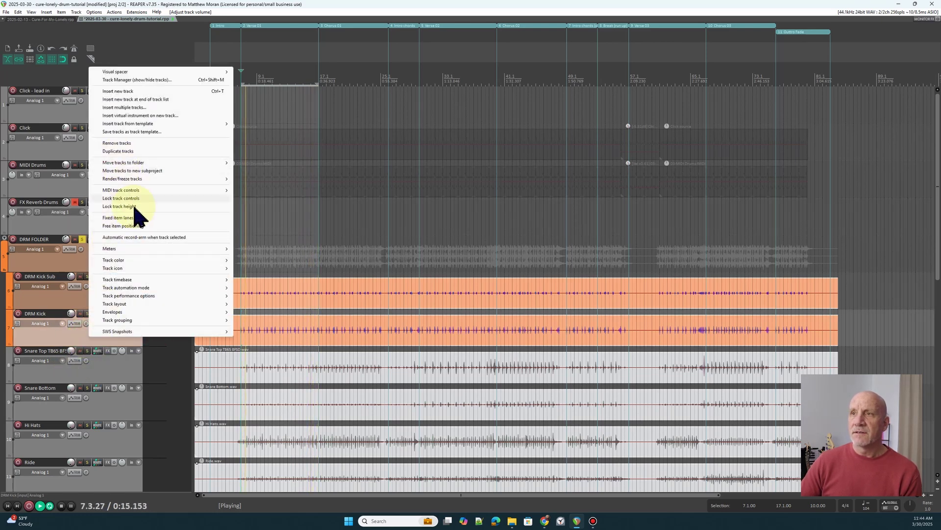
{"action": "left_click", "coordinate": [247, 7]}
Stop playback and insert a new track below DRM Kick named DRM Snare Folder
{"action": "key", "text": "space"}
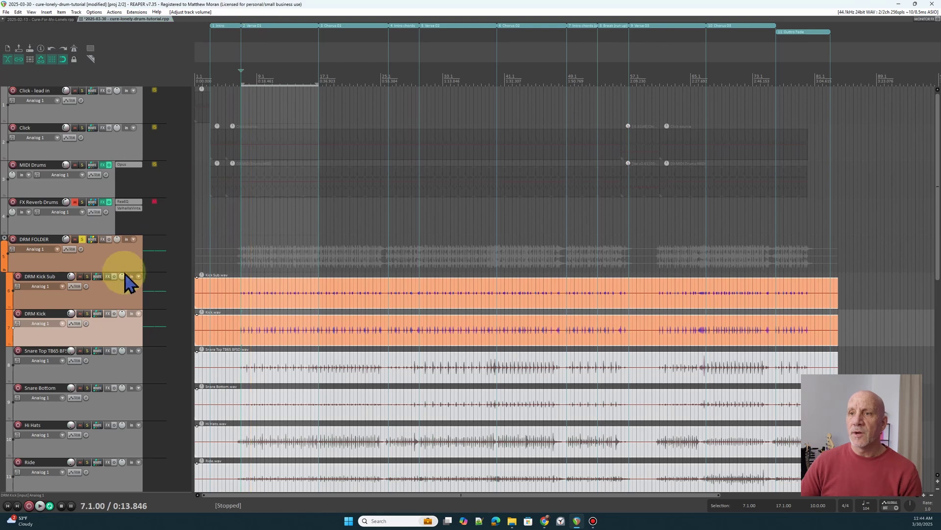
{"action": "left_click", "coordinate": [100, 327]}
{"action": "right_click", "coordinate": [101, 327]}
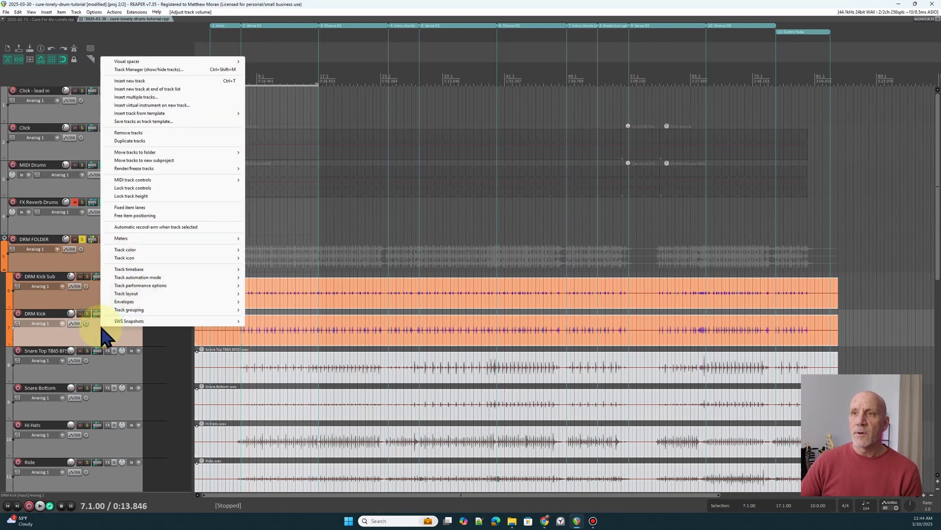
{"action": "left_click", "coordinate": [132, 82]}
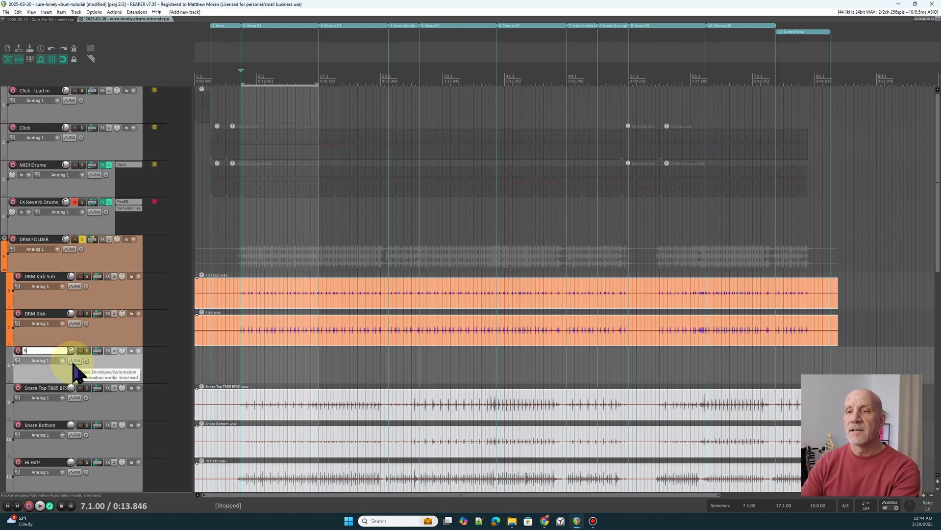
{"action": "type", "text": "Sn"}
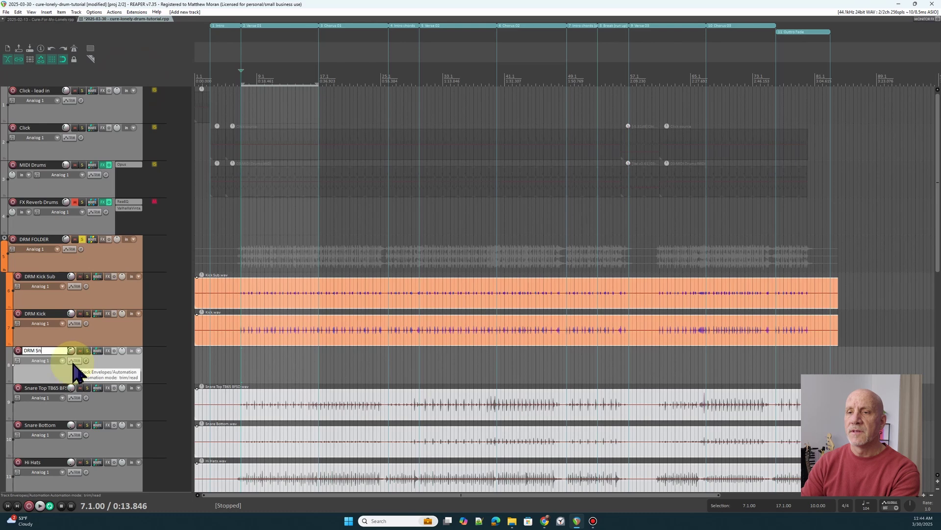
{"action": "type", "text": "are Folder"}
{"action": "key", "text": "Return"}
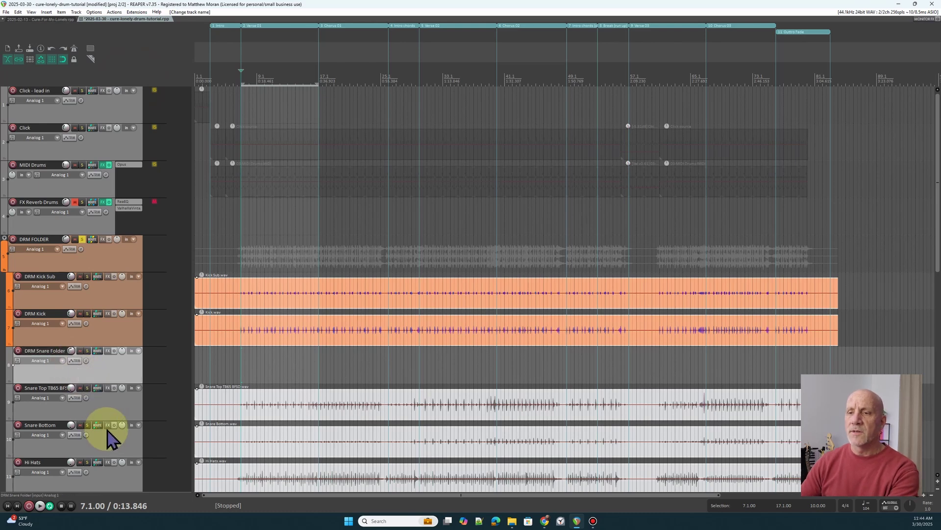
Nest the Snare Top and Snare Bottom tracks inside DRM Snare Folder
{"action": "left_click", "coordinate": [109, 409]}
{"action": "left_click_drag", "start_coordinate": [109, 409], "coordinate": [108, 377]}
{"action": "left_click", "coordinate": [101, 446]}
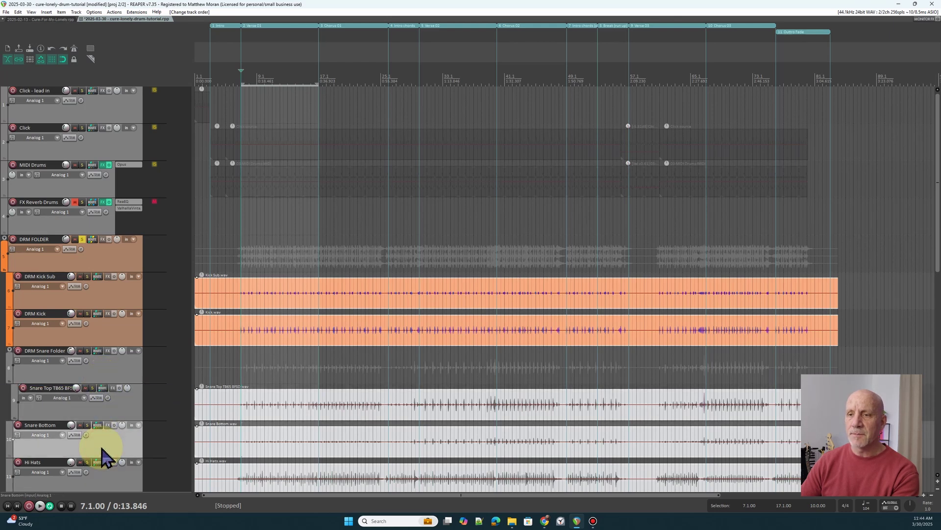
{"action": "left_click_drag", "start_coordinate": [101, 447], "coordinate": [101, 420]}
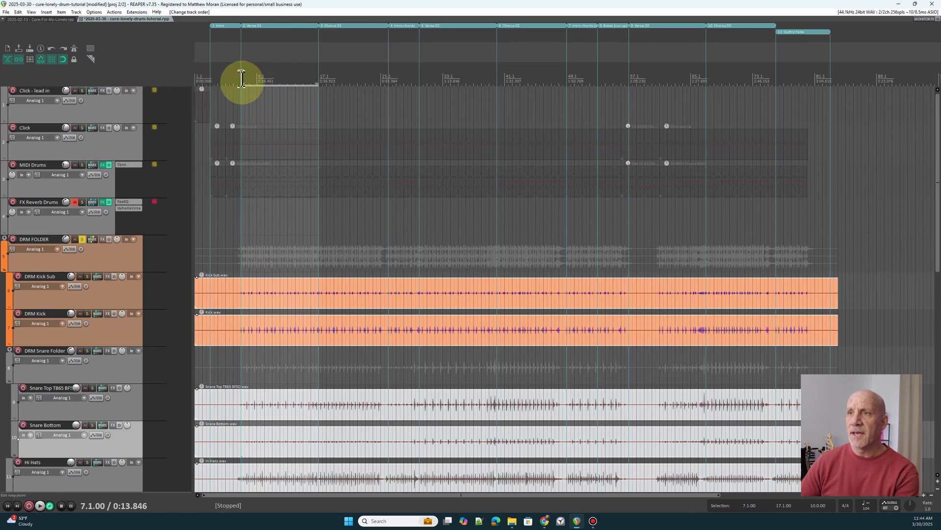
Play the looped verse and bring up the volumes of Snare Top and Snare Bottom by ear
{"action": "key", "text": "space"}
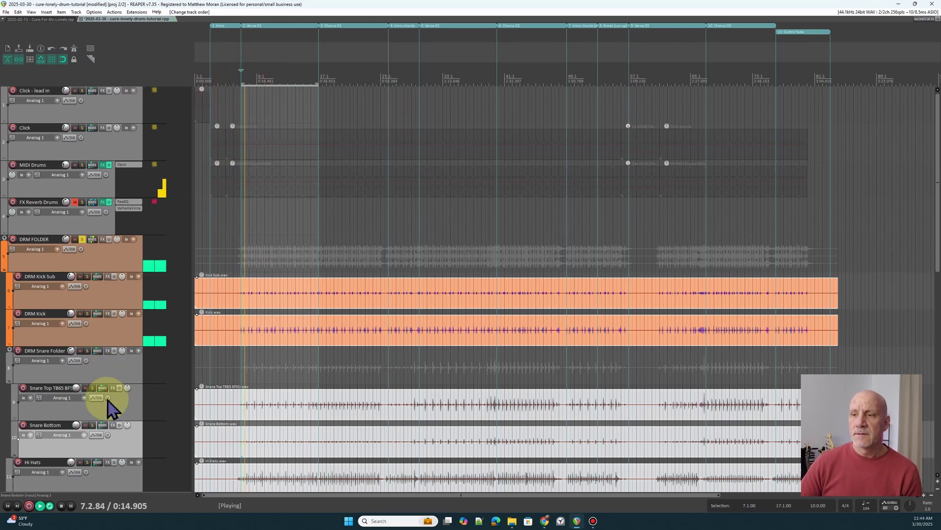
{"action": "left_click_drag", "start_coordinate": [76, 387], "coordinate": [76, 393]}
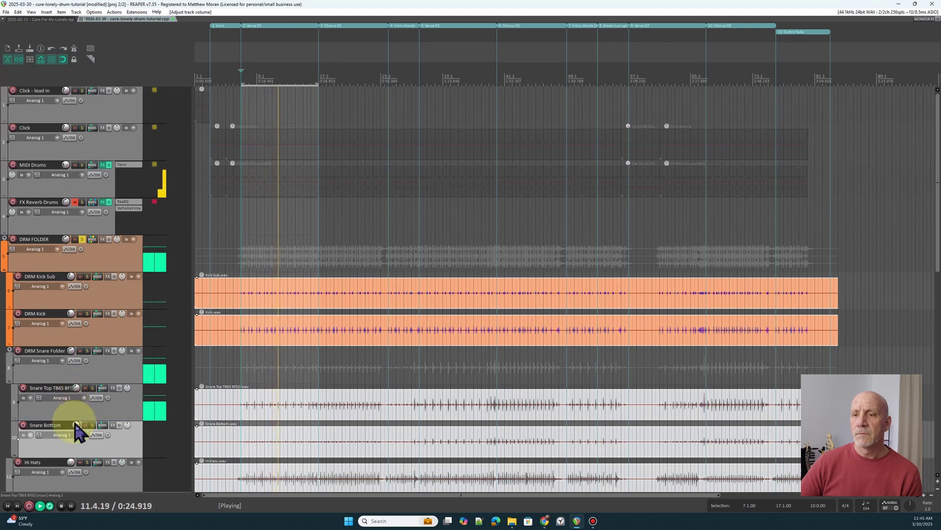
{"action": "left_click_drag", "start_coordinate": [76, 424], "coordinate": [77, 431]}
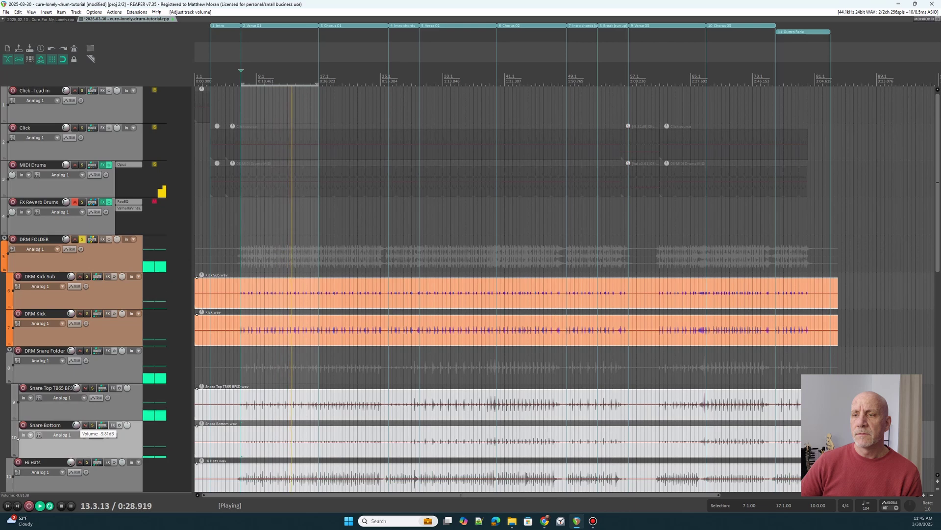
{"action": "left_click_drag", "start_coordinate": [76, 425], "coordinate": [77, 426]}
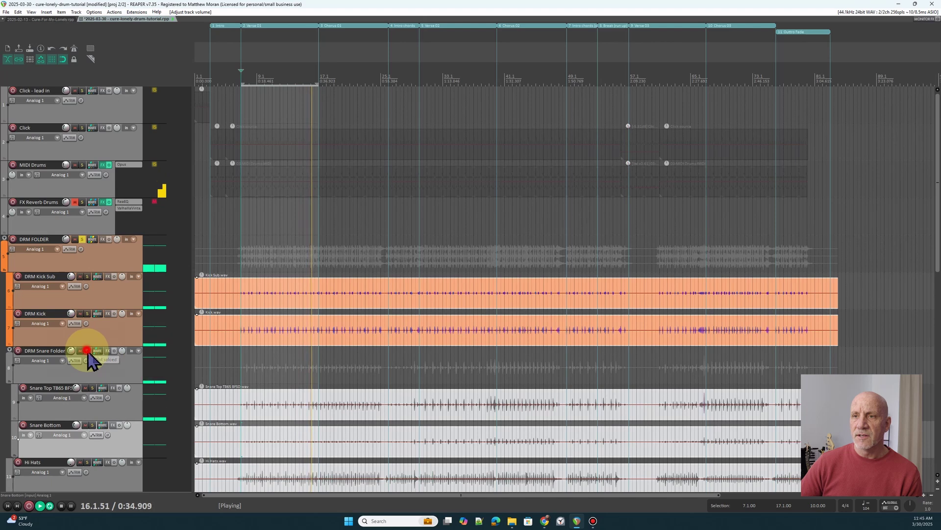
Solo DRM Snare Folder, rebalance Snare Top against Snare Bottom with Snare Bottom at about -4.3 dB, and unsolo the folder
{"action": "left_click", "coordinate": [87, 350]}
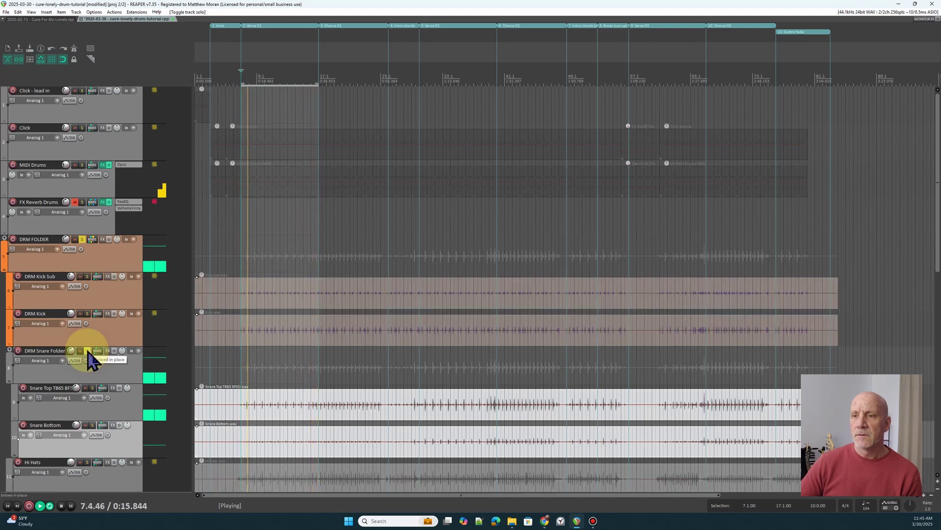
{"action": "left_click_drag", "start_coordinate": [76, 387], "coordinate": [75, 427]}
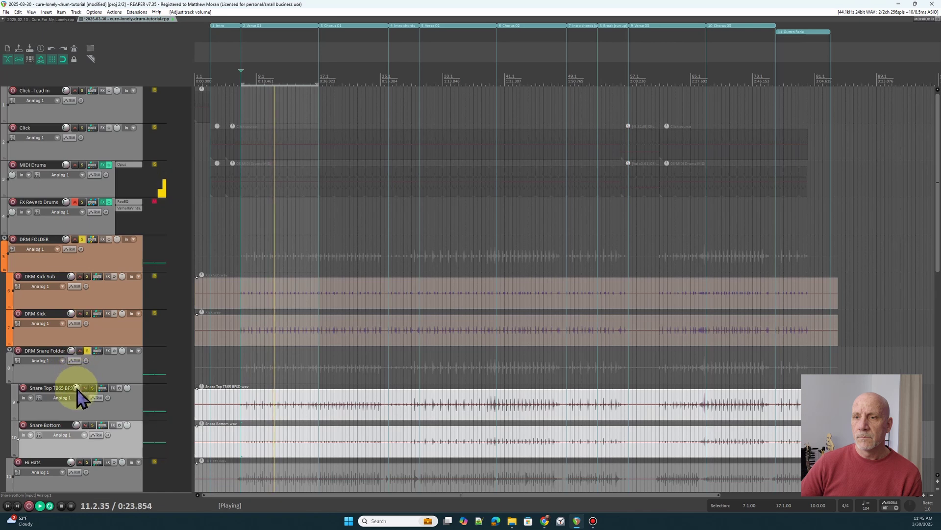
{"action": "left_click_drag", "start_coordinate": [76, 425], "coordinate": [76, 425]}
{"action": "left_click_drag", "start_coordinate": [76, 387], "coordinate": [78, 427]}
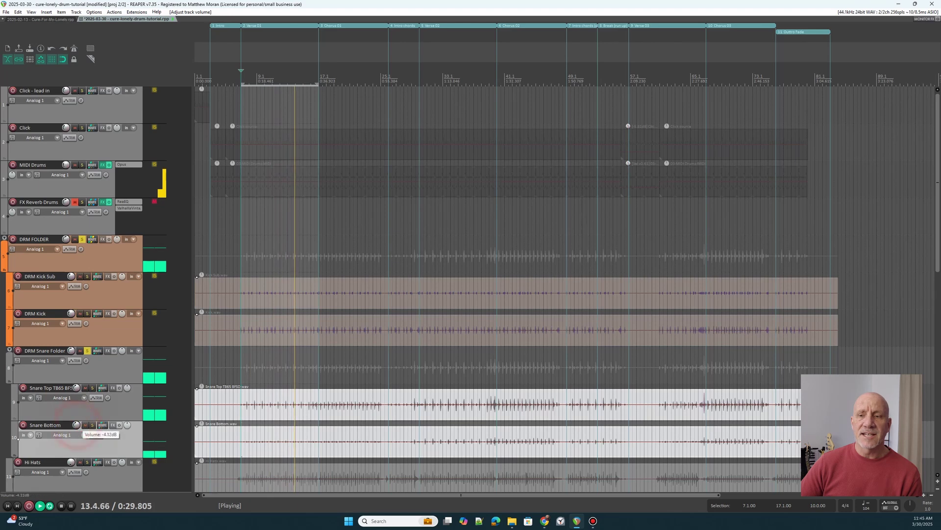
{"action": "left_click", "coordinate": [88, 351]}
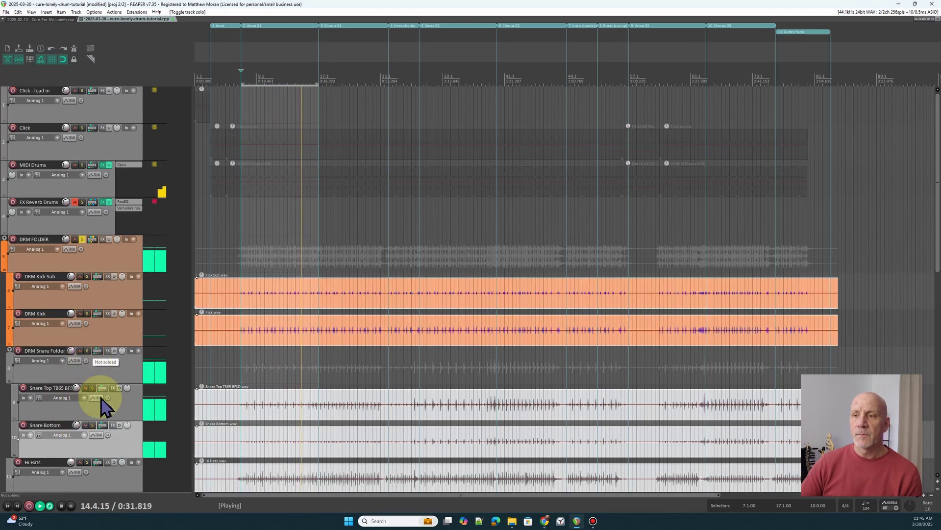
Bring up the Hi Hats volume by ear against the kick and snare while the verse loops
{"action": "scroll", "coordinate": [126, 420], "scroll_direction": "down", "scroll_amount": 5}
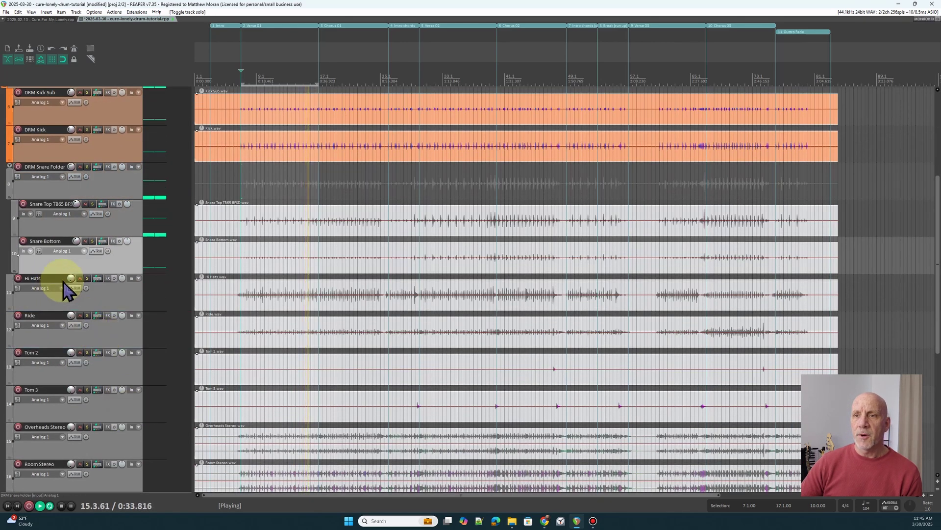
{"action": "left_click_drag", "start_coordinate": [72, 278], "coordinate": [71, 295]}
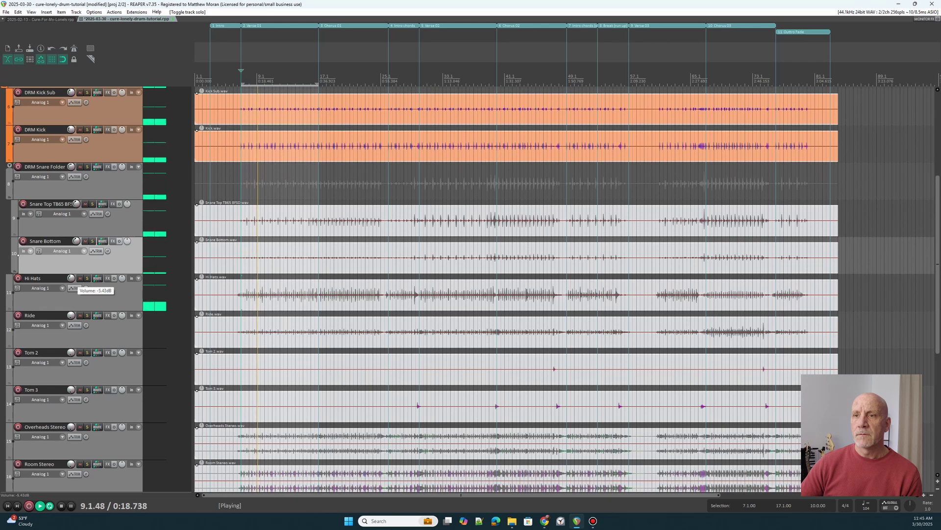
{"action": "left_click_drag", "start_coordinate": [71, 278], "coordinate": [74, 321]}
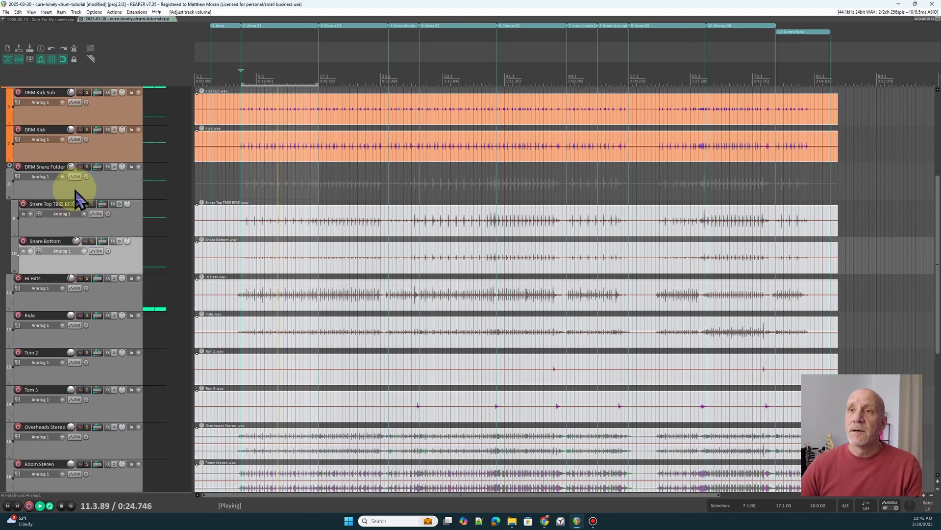
Unmute FX Reverb Drums and raise its receive level from DRM FOLDER to about -8.4 dB
{"action": "scroll", "coordinate": [76, 197], "scroll_direction": "up", "scroll_amount": 4}
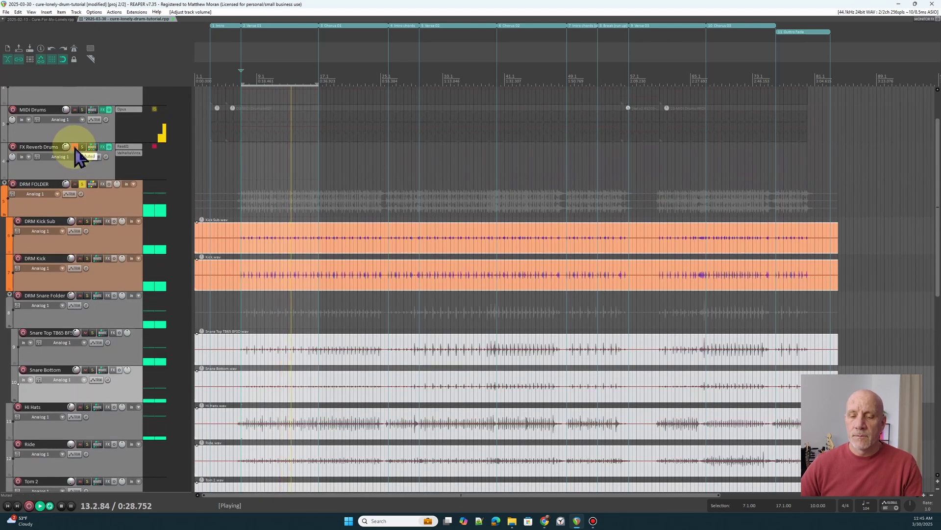
{"action": "left_click", "coordinate": [75, 147]}
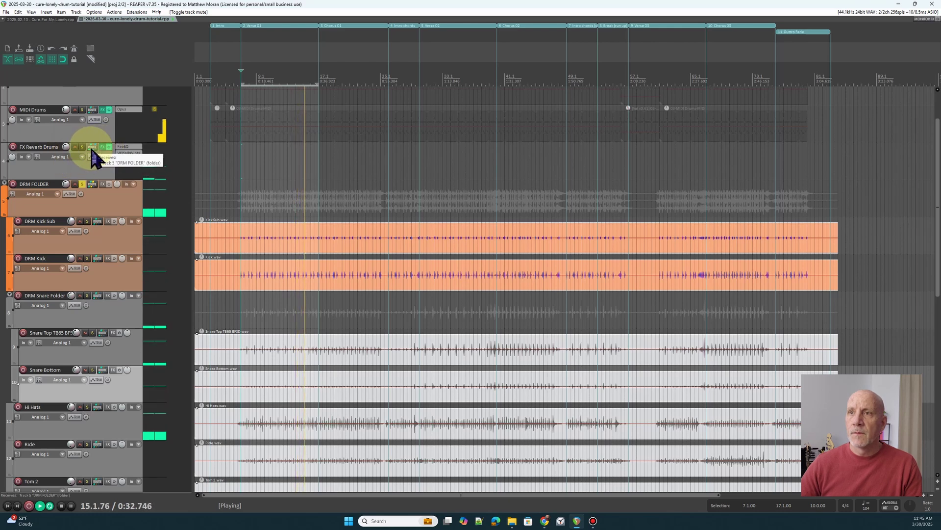
{"action": "left_click", "coordinate": [91, 147]}
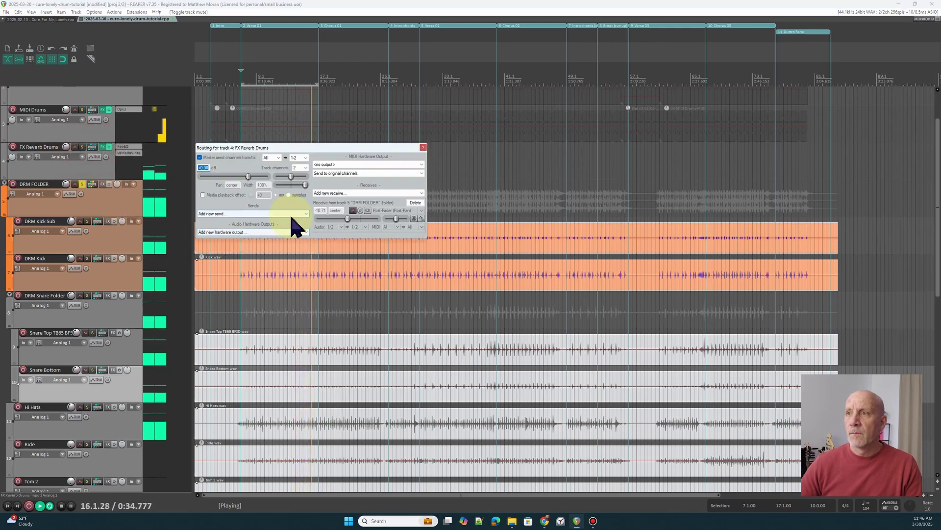
{"action": "left_click_drag", "start_coordinate": [345, 220], "coordinate": [351, 219]}
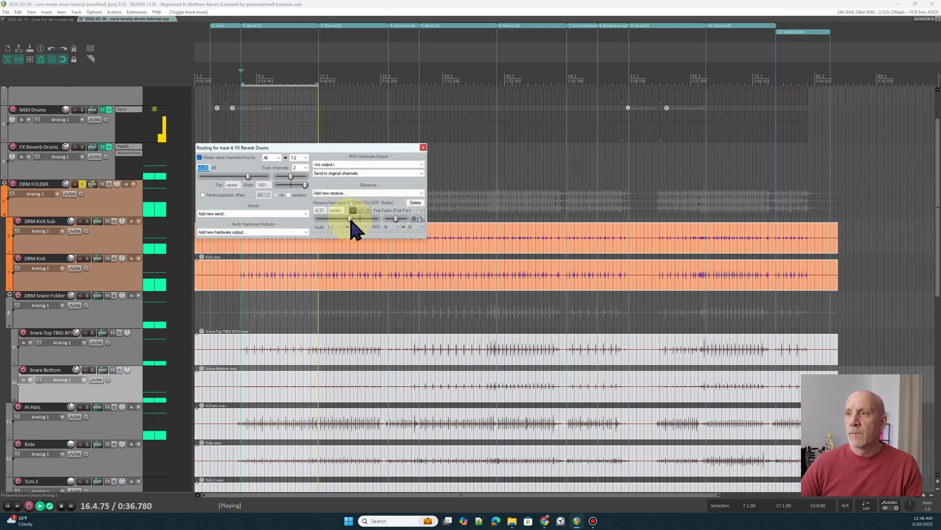
{"action": "left_click", "coordinate": [423, 147]}
Bring up the volumes of Ride, Overheads Stereo and Room Stereo by ear during the looped playback
{"action": "scroll", "coordinate": [143, 368], "scroll_direction": "down", "scroll_amount": 5}
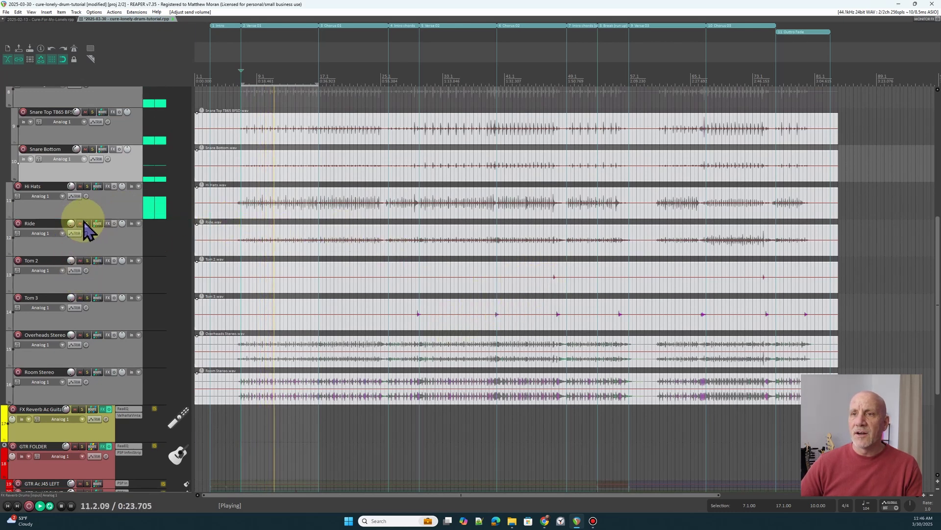
{"action": "left_click_drag", "start_coordinate": [71, 223], "coordinate": [75, 332]}
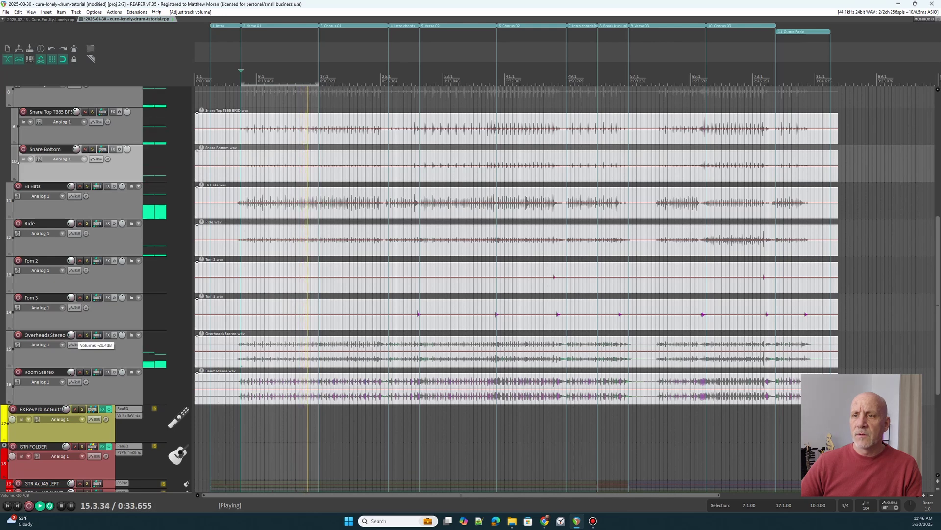
{"action": "left_click_drag", "start_coordinate": [71, 334], "coordinate": [74, 374]}
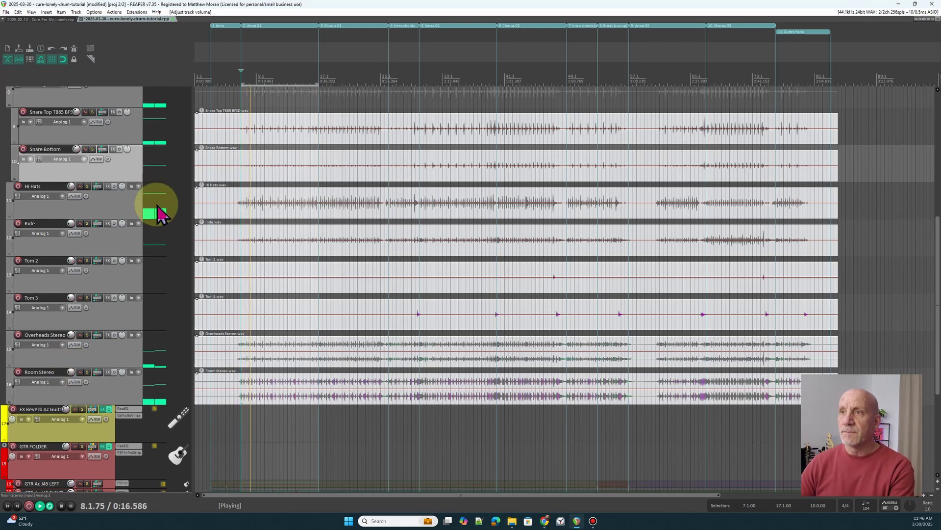
End the verse loop by removing the time selection and stopping playback, and unsolo DRM FOLDER
{"action": "right_click", "coordinate": [248, 83]}
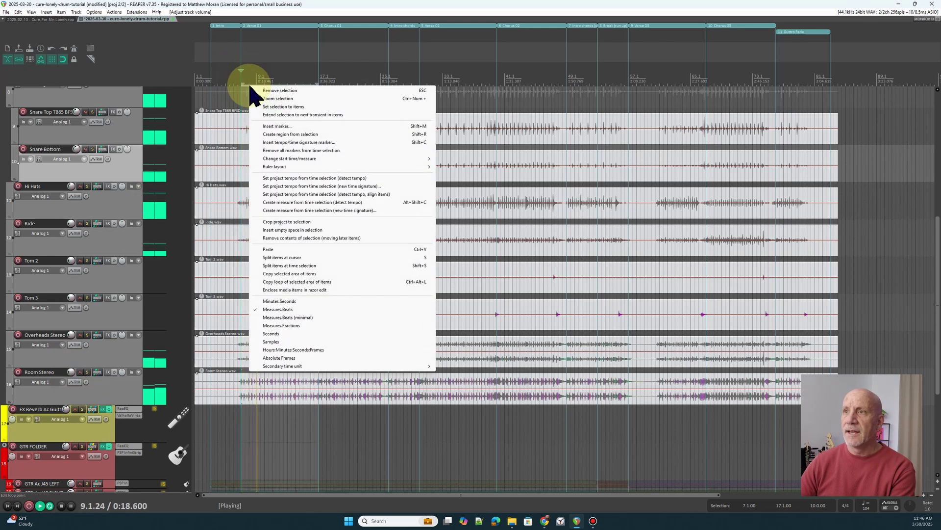
{"action": "left_click", "coordinate": [274, 91]}
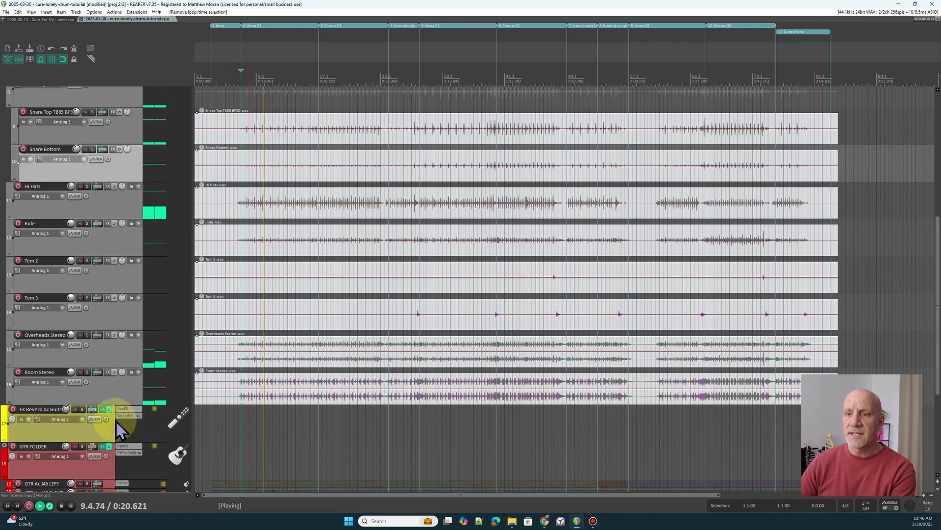
{"action": "scroll", "coordinate": [116, 201], "scroll_direction": "up", "scroll_amount": 5}
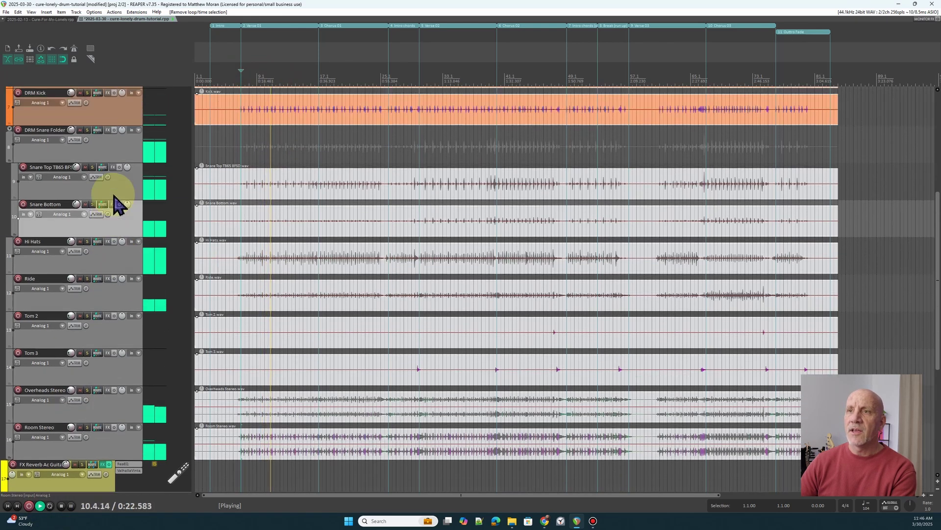
{"action": "key", "text": "space"}
{"action": "scroll", "coordinate": [98, 138], "scroll_direction": "up", "scroll_amount": 4}
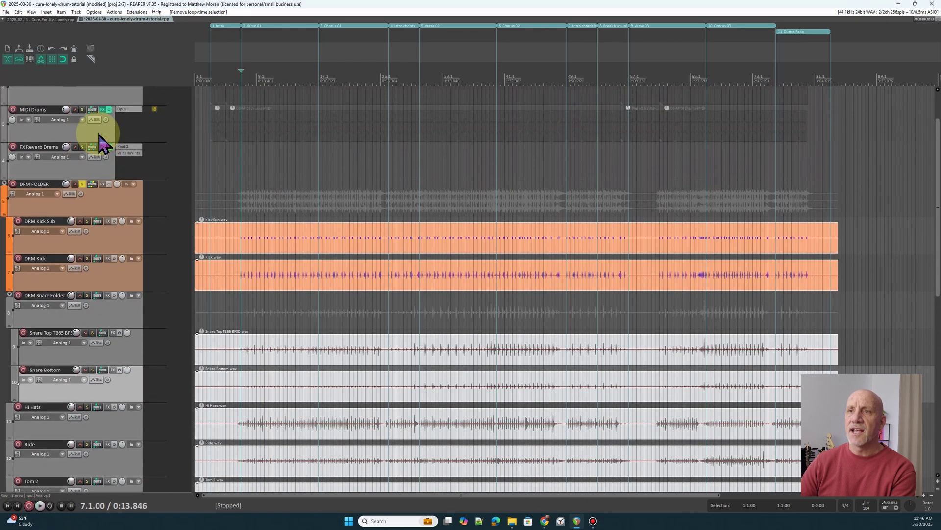
{"action": "left_click", "coordinate": [82, 185]}
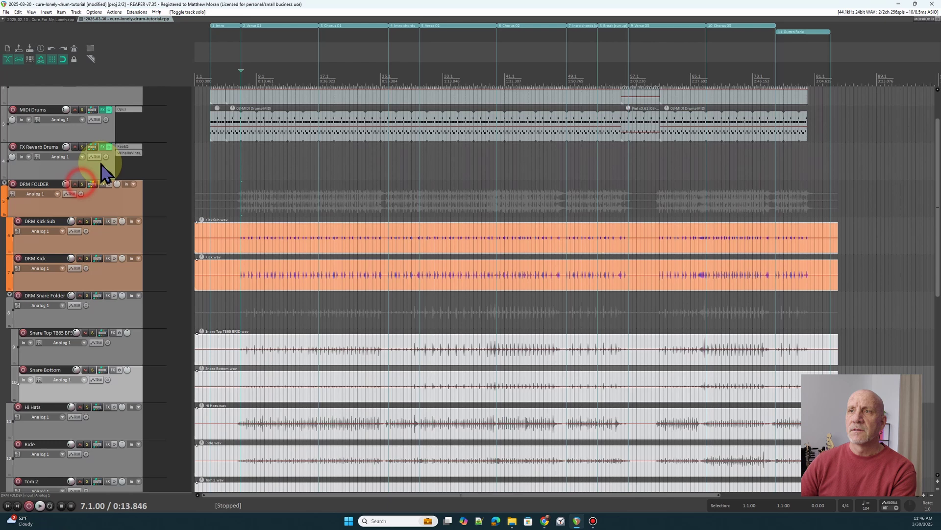
Set the playback start to the beginning of the Intro at 3.1.00 and mute the MIDI Drums and Click tracks
{"action": "left_click", "coordinate": [211, 76]}
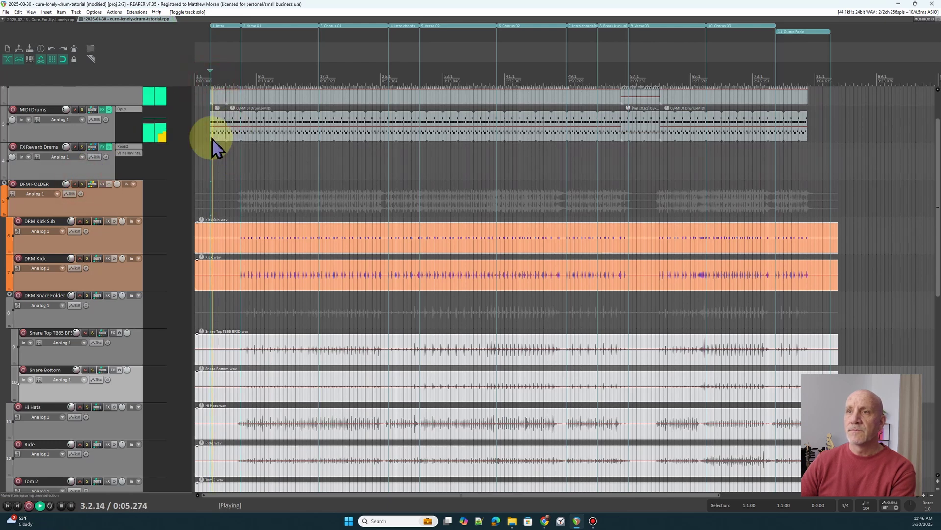
{"action": "scroll", "coordinate": [104, 142], "scroll_direction": "up", "scroll_amount": 2}
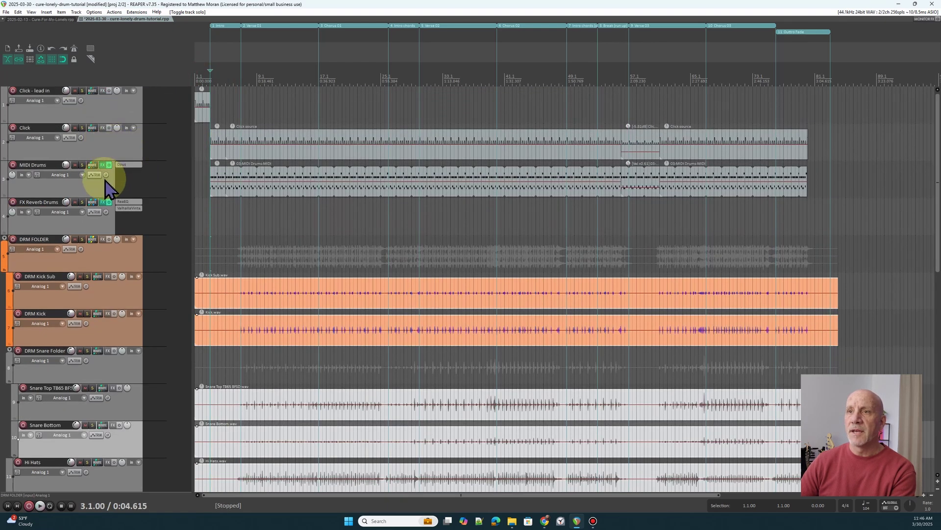
{"action": "left_click", "coordinate": [75, 164]}
{"action": "left_click", "coordinate": [75, 127]}
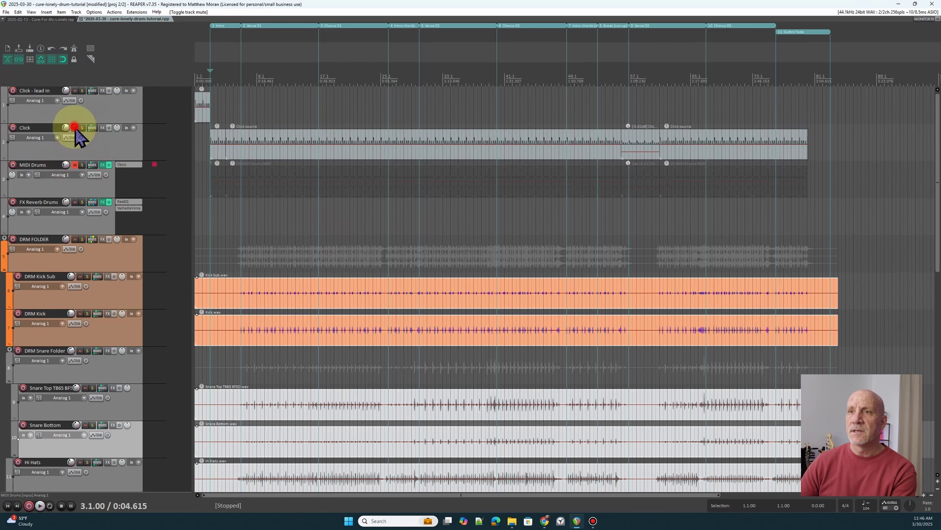
Mute the Click - lead in track and audition the song with the new drums from the Intro, then stop playback
{"action": "left_click", "coordinate": [74, 91]}
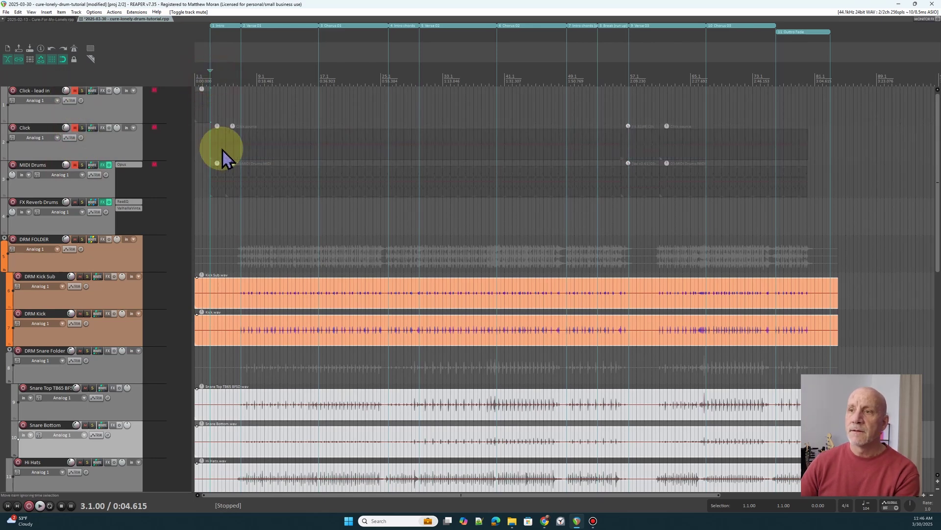
{"action": "key", "text": "space"}
{"action": "scroll", "coordinate": [223, 141], "scroll_direction": "up", "scroll_amount": 5}
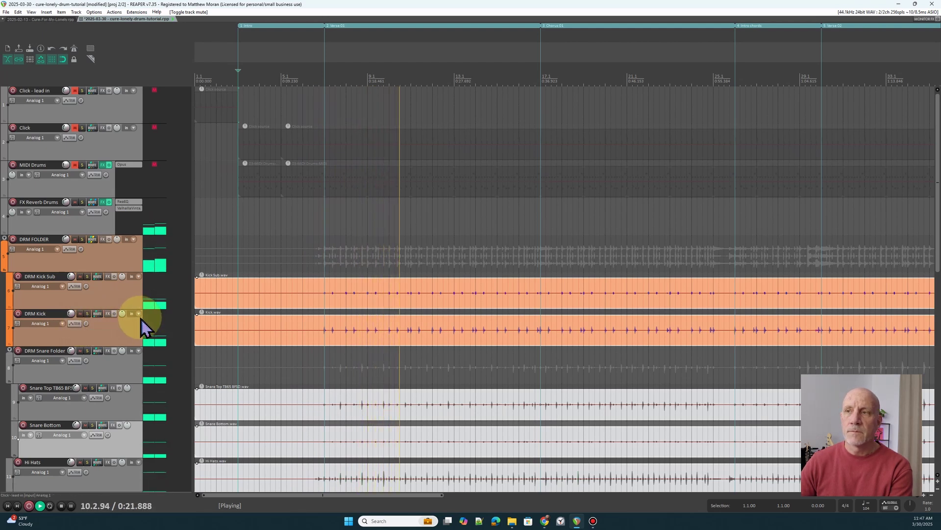
{"action": "key", "text": "space"}
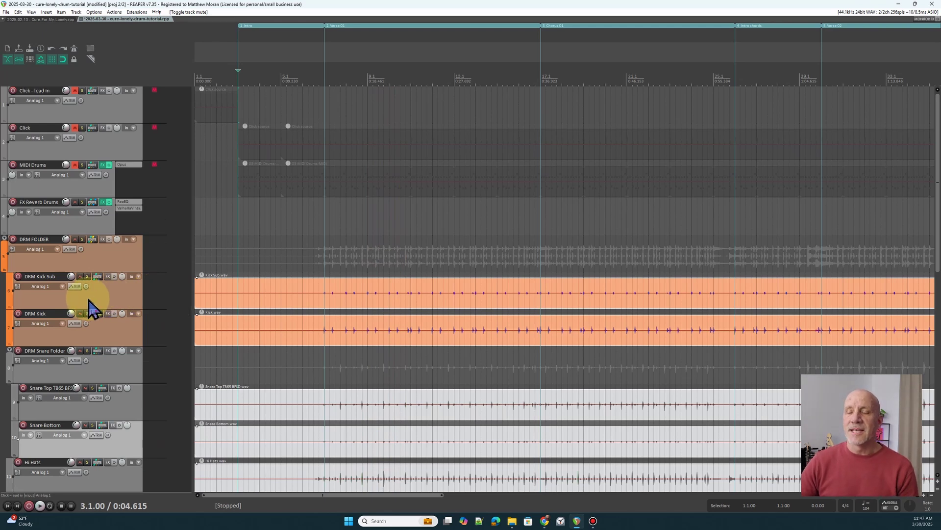
Add the favorite plugin PSP InfiniStrip Stereo to DRM FOLDER and move its FX window clear of the track list
{"action": "left_click", "coordinate": [102, 239]}
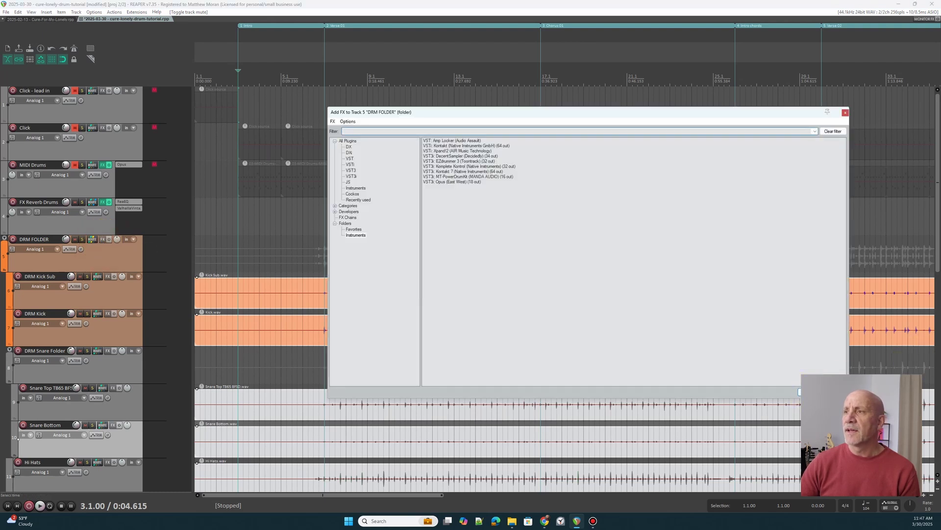
{"action": "left_click", "coordinate": [353, 229]}
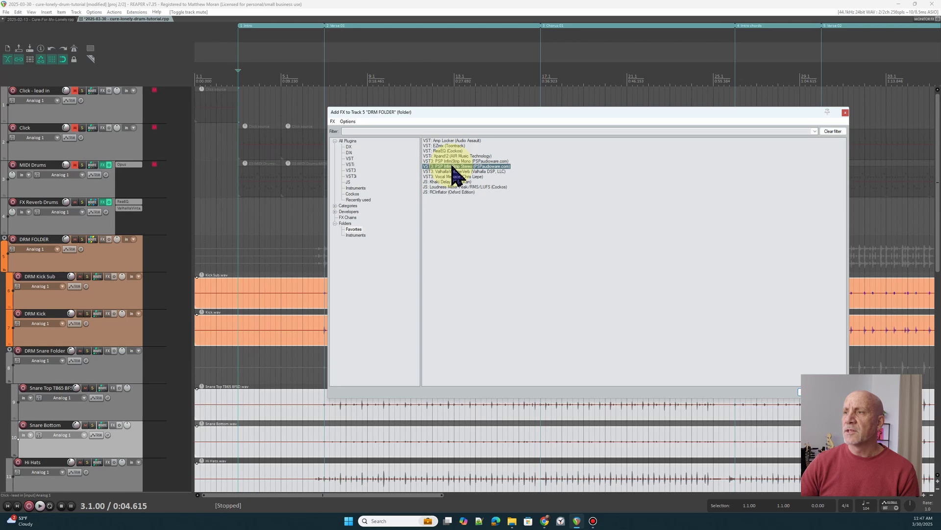
{"action": "double_click", "coordinate": [450, 166]}
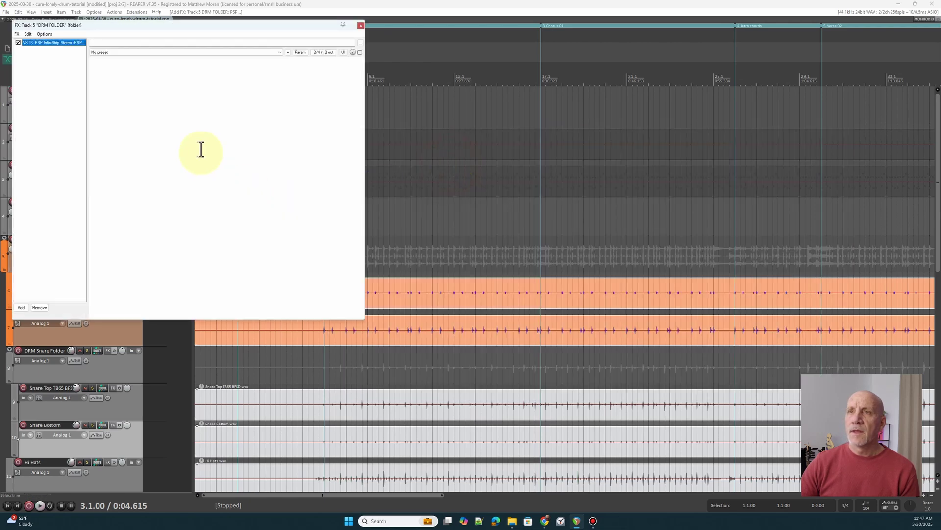
{"action": "left_click_drag", "start_coordinate": [104, 24], "coordinate": [408, 134]}
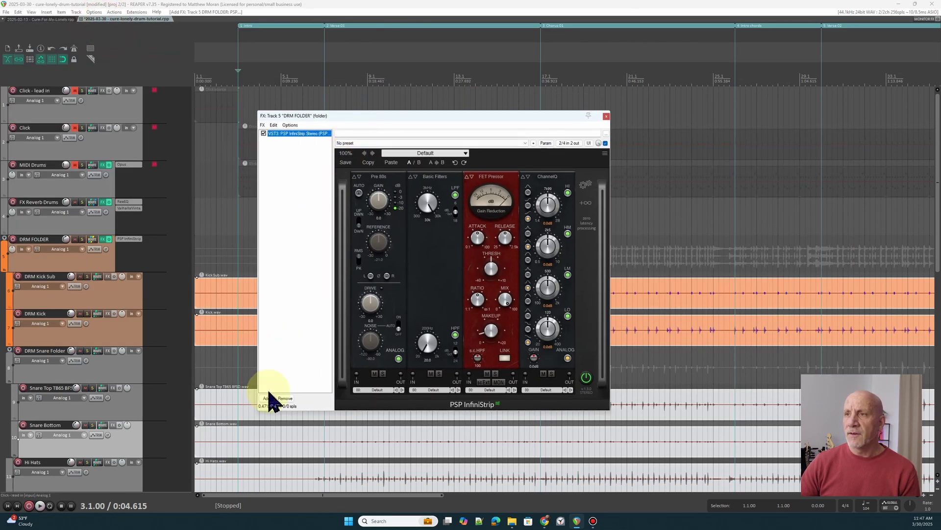
Add the FX chain EQ-Drums Clean01 - beato.RfxChain to DRM FOLDER and place its ReaEQ before PSP InfiniStrip
{"action": "left_click", "coordinate": [265, 126]}
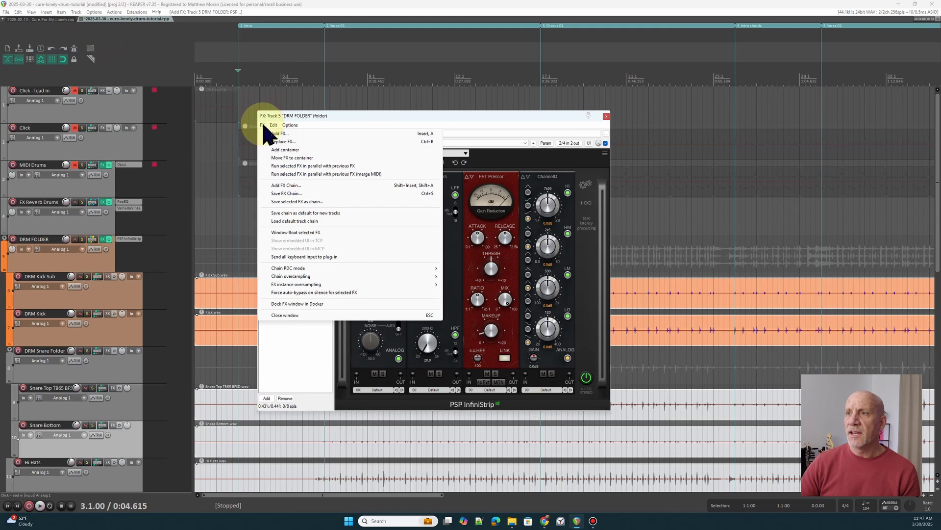
{"action": "left_click", "coordinate": [289, 185]}
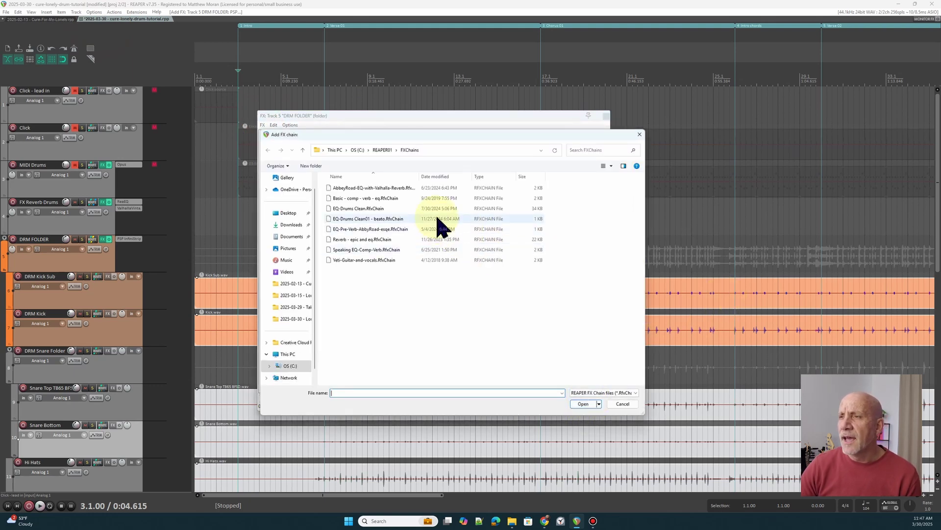
{"action": "left_click", "coordinate": [350, 218]}
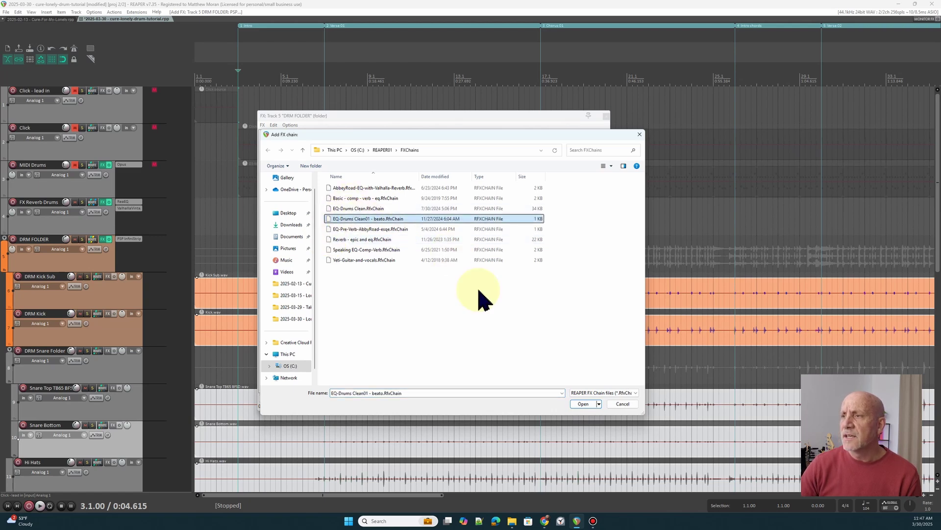
{"action": "left_click", "coordinate": [581, 404]}
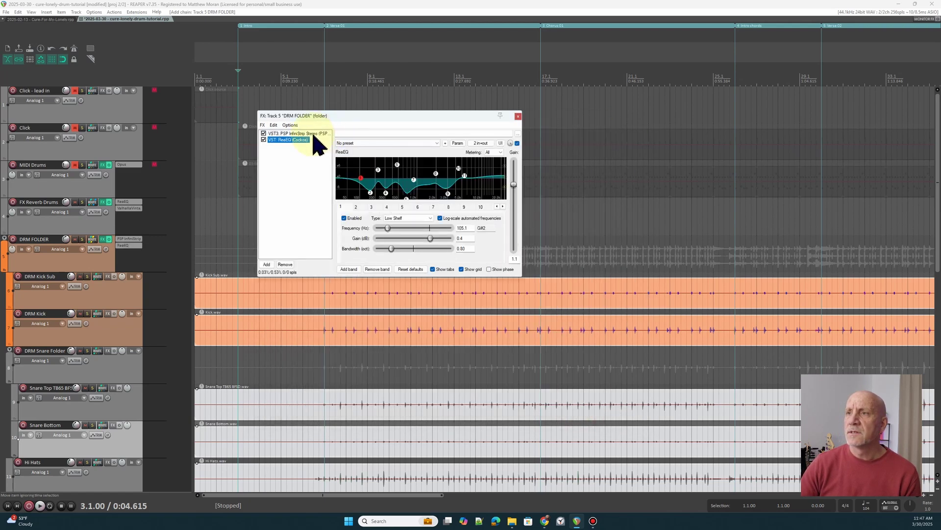
{"action": "left_click_drag", "start_coordinate": [295, 133], "coordinate": [296, 134]}
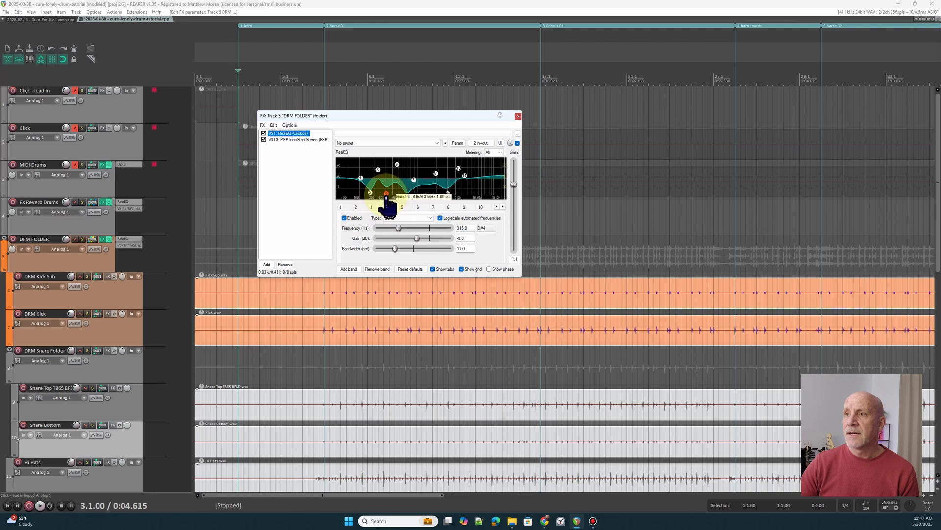
Adjust the Snare Top and Snare Bottom volumes by ear during playback, then stop and close the DRM FOLDER effects
{"action": "left_click", "coordinate": [237, 78]}
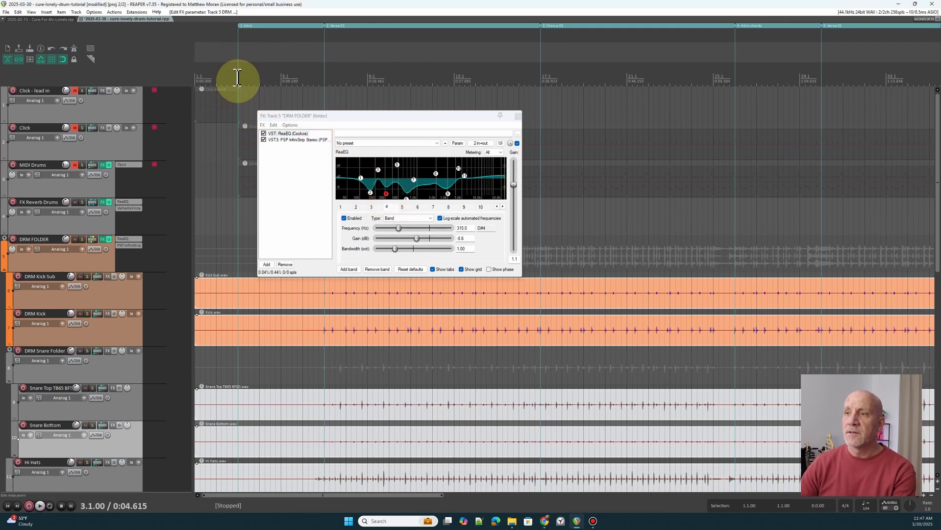
{"action": "key", "text": "space"}
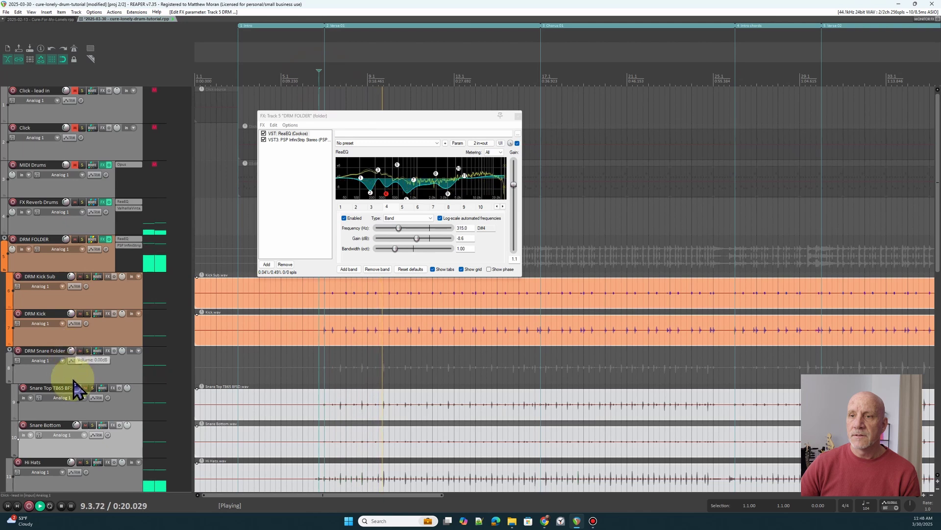
{"action": "left_click_drag", "start_coordinate": [76, 388], "coordinate": [75, 389]}
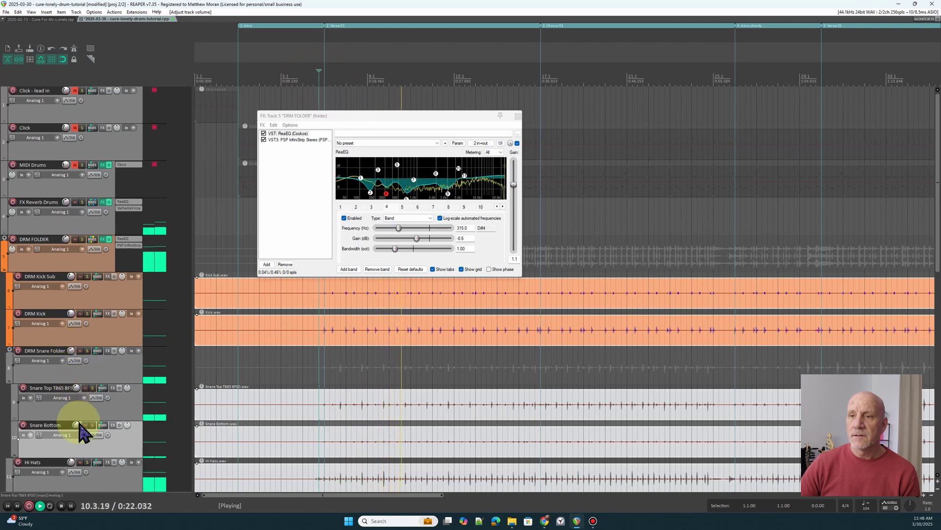
{"action": "left_click_drag", "start_coordinate": [76, 424], "coordinate": [73, 431]}
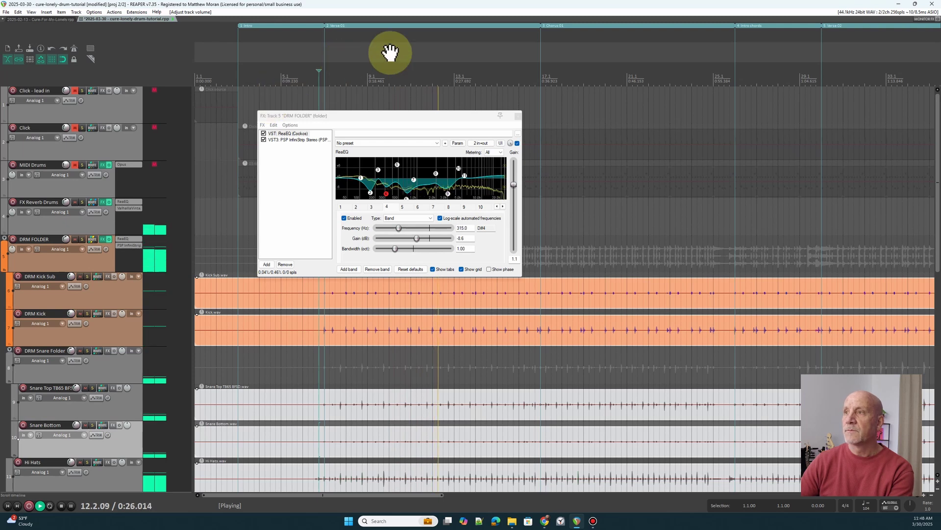
{"action": "key", "text": "space"}
{"action": "left_click", "coordinate": [517, 116]}
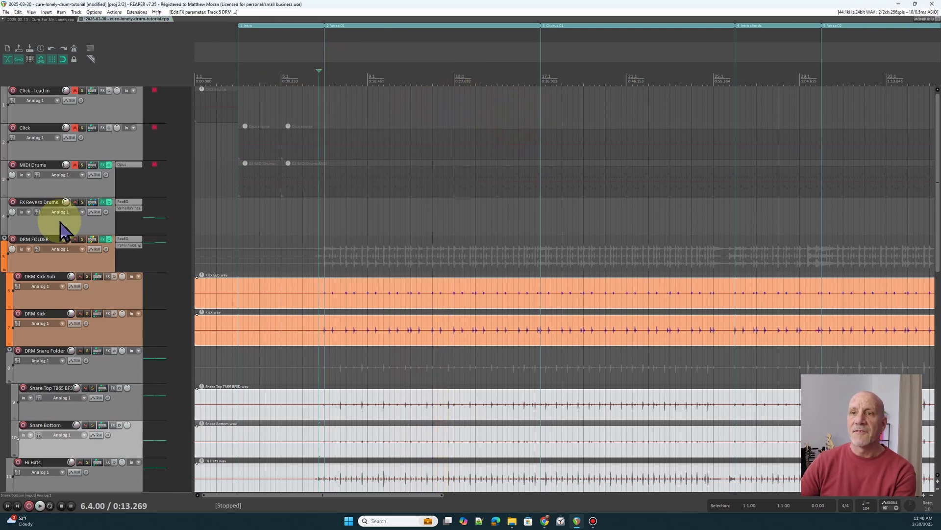
Load the Rock Buss preset from the Drums category into PSP InfiniStrip on DRM FOLDER
{"action": "left_click", "coordinate": [103, 239]}
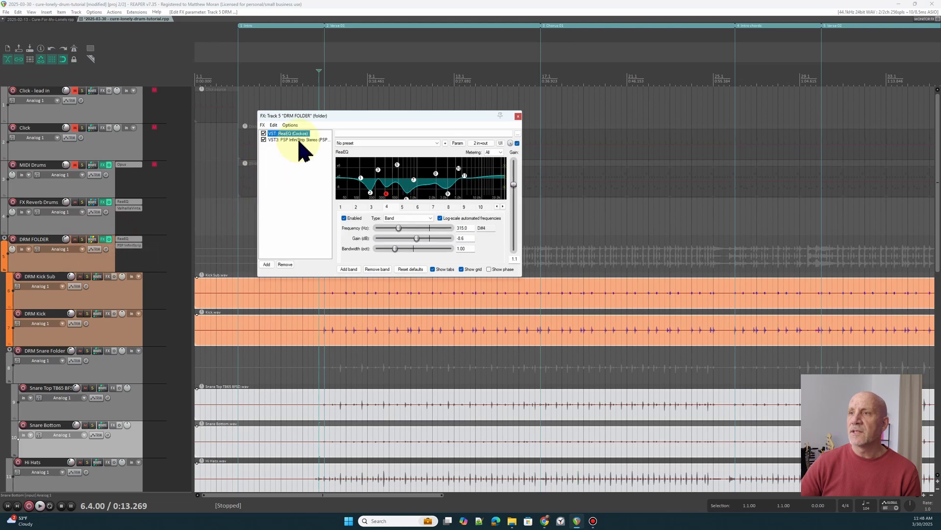
{"action": "left_click", "coordinate": [360, 142]}
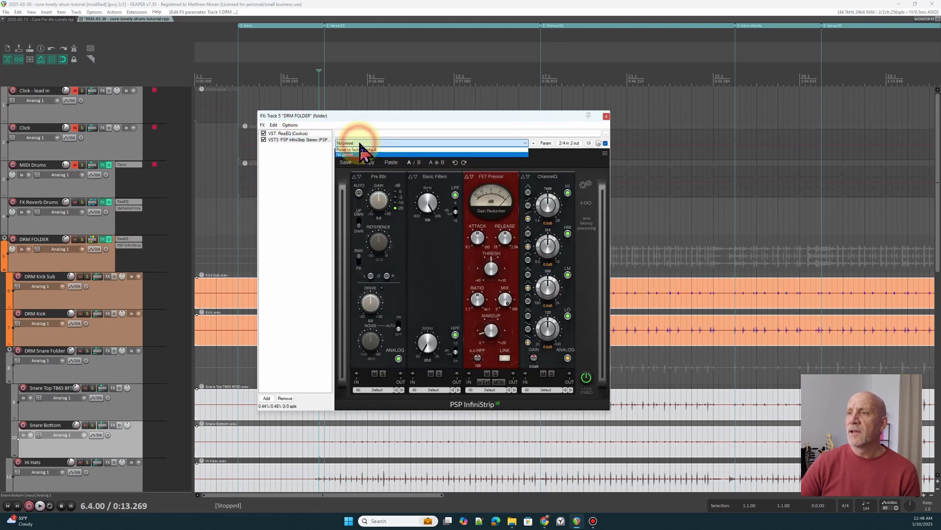
{"action": "left_click", "coordinate": [361, 143]}
{"action": "left_click", "coordinate": [388, 154]}
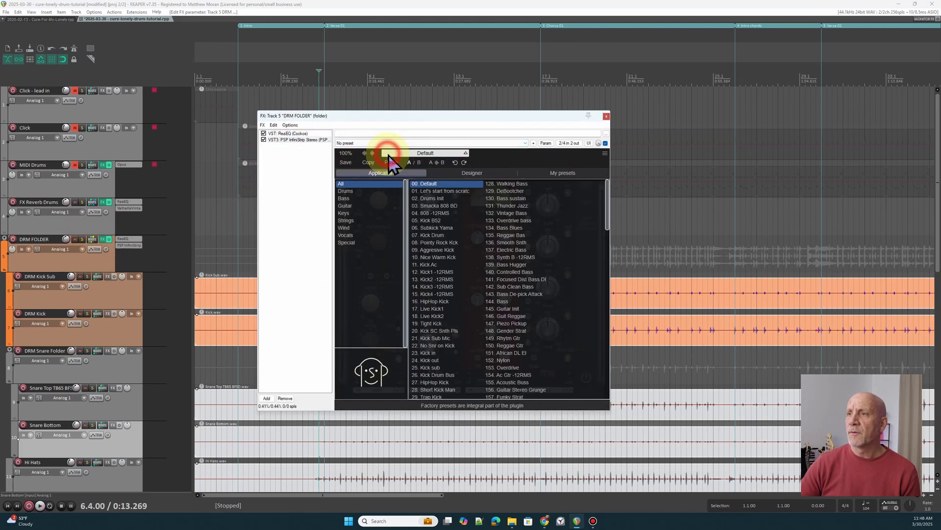
{"action": "left_click", "coordinate": [346, 191]}
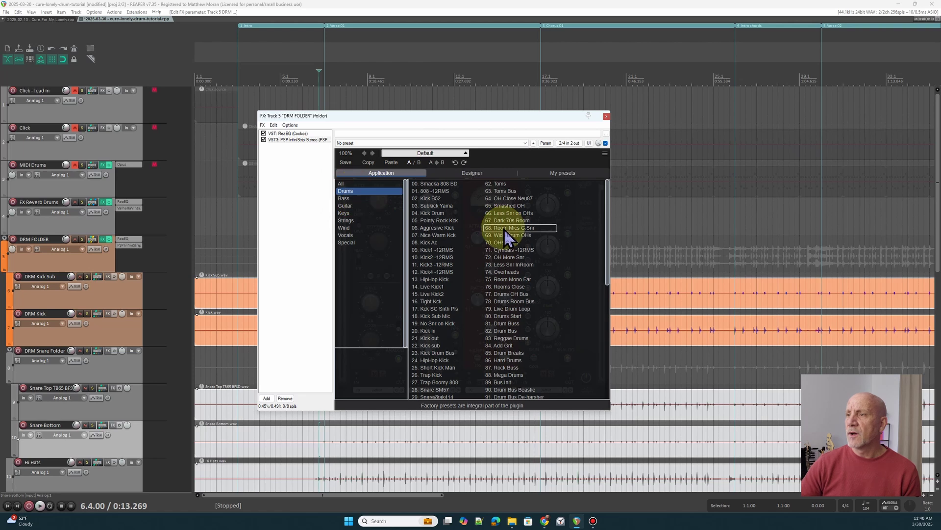
{"action": "scroll", "coordinate": [516, 270], "scroll_direction": "down", "scroll_amount": 1}
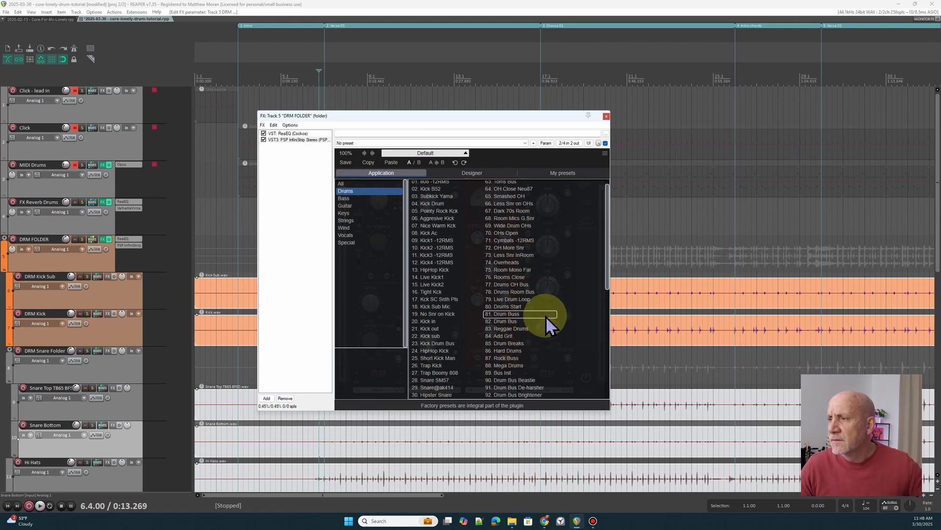
{"action": "scroll", "coordinate": [549, 324], "scroll_direction": "down", "scroll_amount": 1}
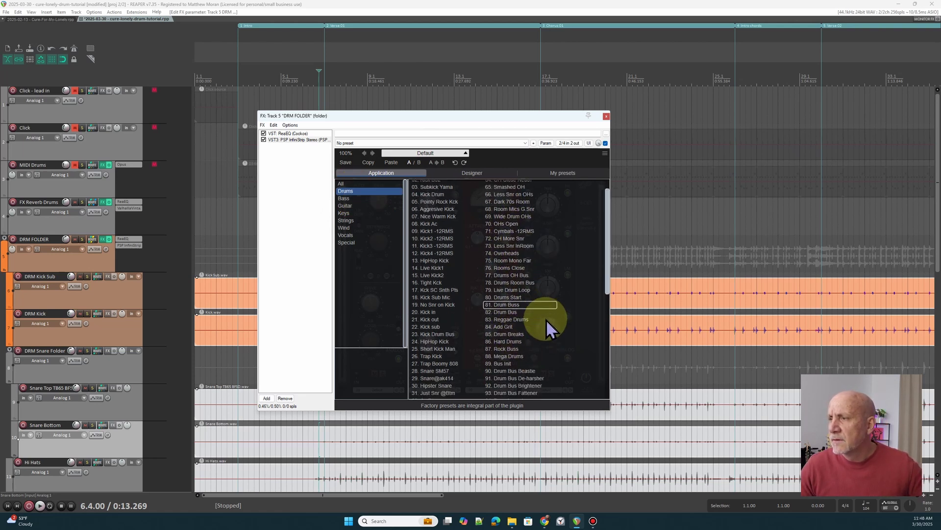
{"action": "left_click", "coordinate": [508, 350]}
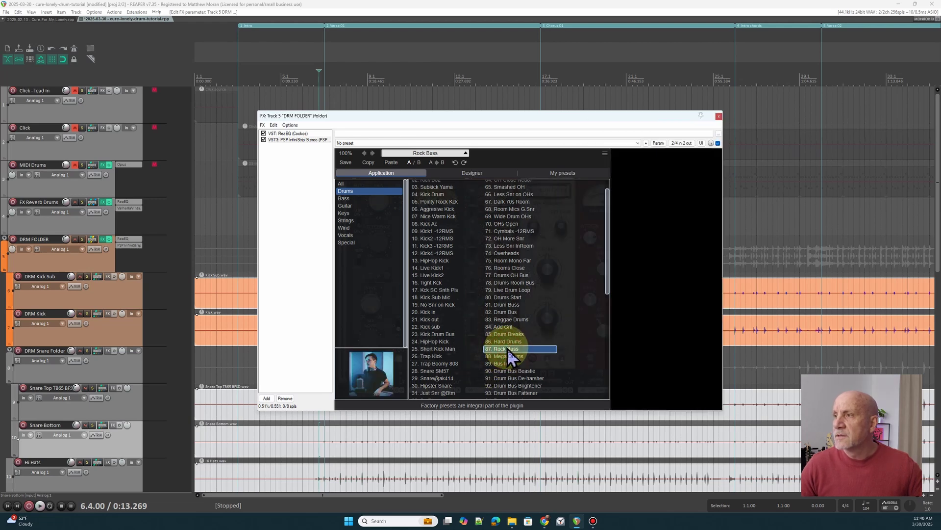
Raise the Master Control fader in PSP InfiniStrip to about -7.8 dB during playback and close the effects window
{"action": "left_click_drag", "start_coordinate": [539, 117], "coordinate": [420, 69]}
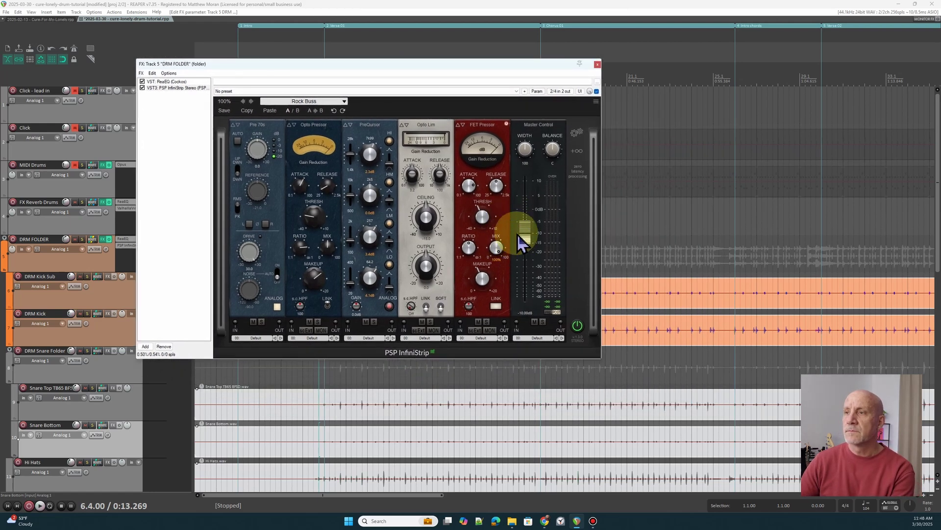
{"action": "key", "text": "space"}
{"action": "left_click_drag", "start_coordinate": [529, 236], "coordinate": [525, 227]}
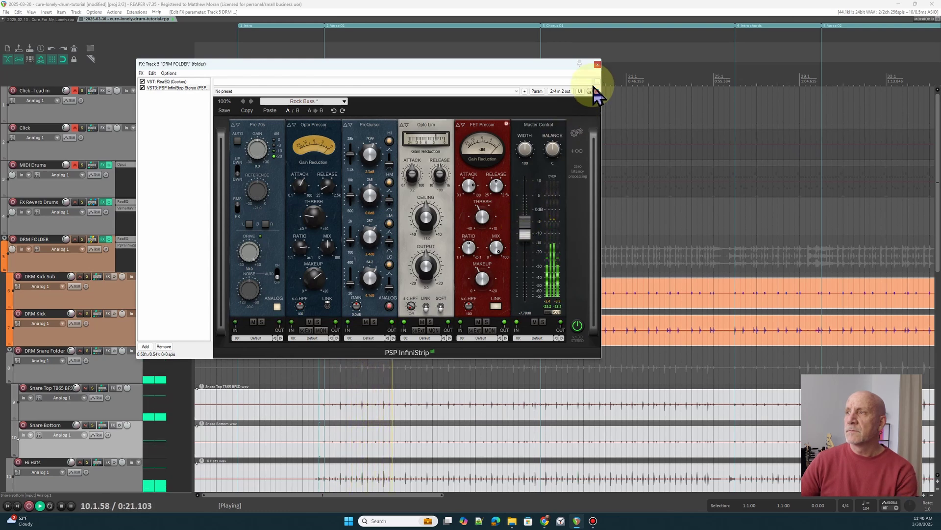
{"action": "left_click", "coordinate": [598, 64]}
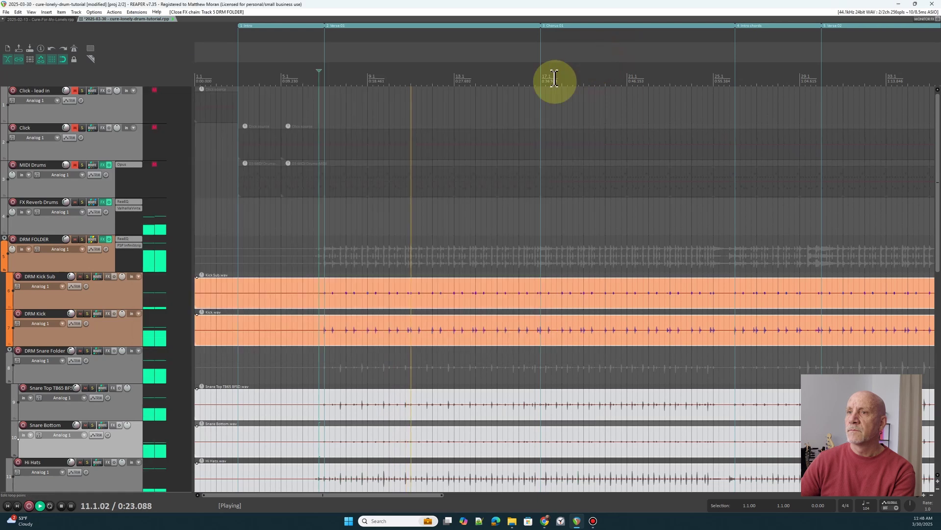
Play the mix from the start of the Intro at 3.1.00 to check the processed drums, then stop playback
{"action": "left_click", "coordinate": [240, 77]}
{"action": "key", "text": "space"}
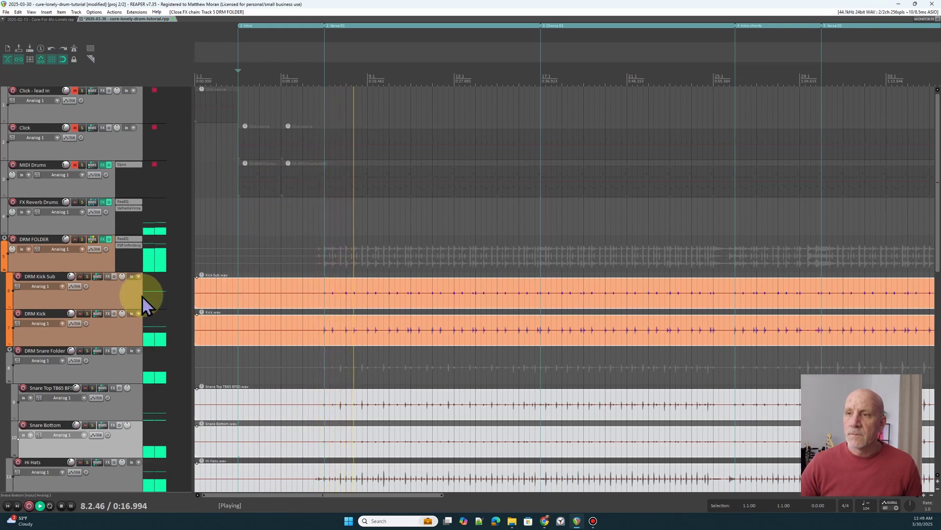
{"action": "key", "text": "space"}
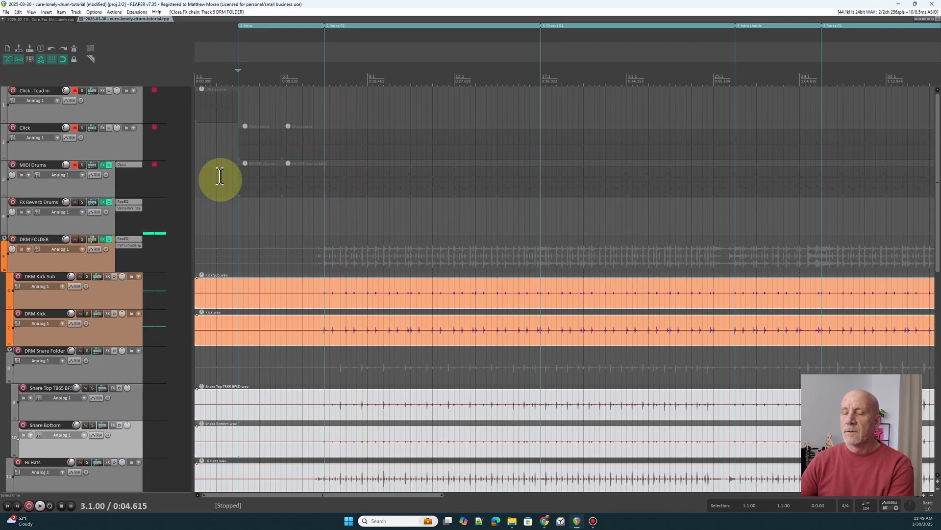